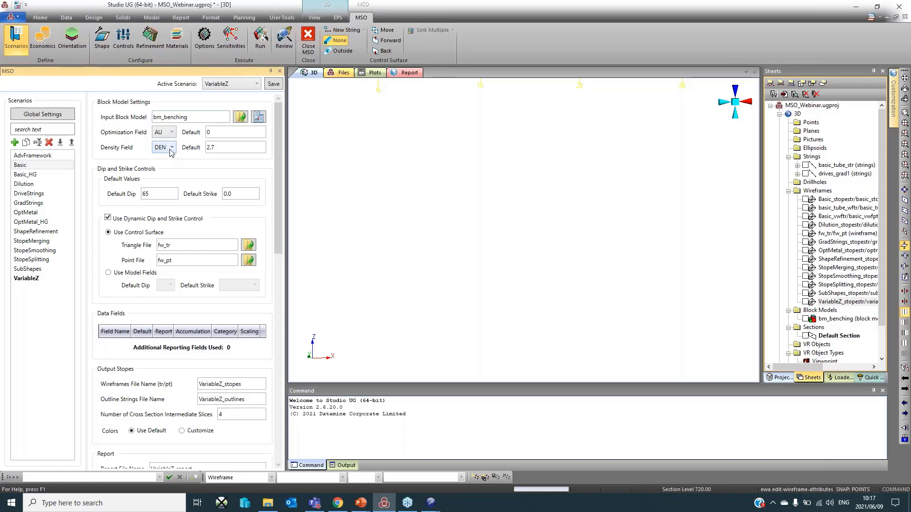
- Make Basic the active scenario
{"action": "left_click", "coordinate": [231, 84]}
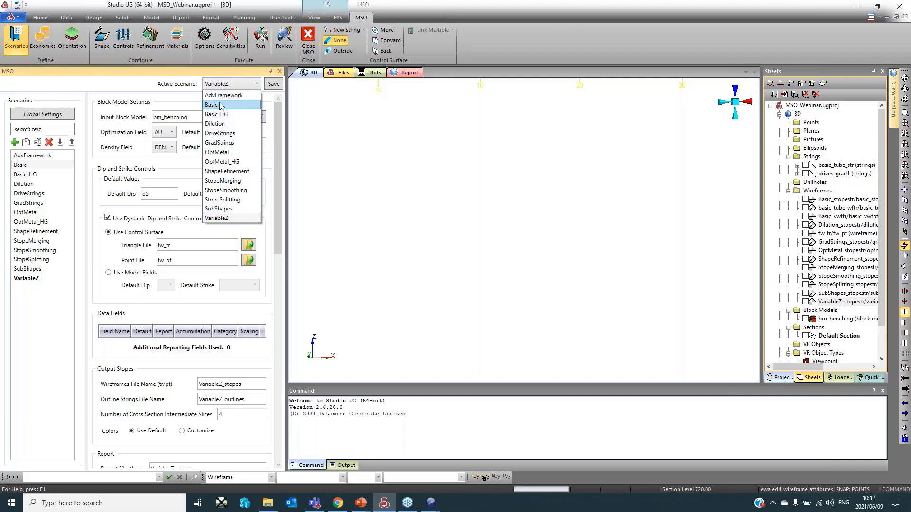
{"action": "left_click", "coordinate": [215, 105]}
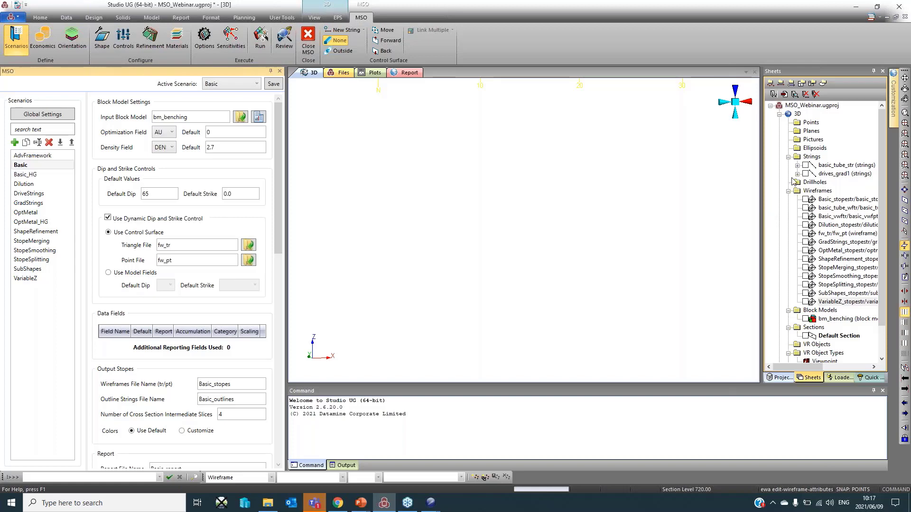
- Display the fw_tr/fw_pt wireframe, inspect the control surface from another angle, and hide it again
{"action": "left_click", "coordinate": [806, 233]}
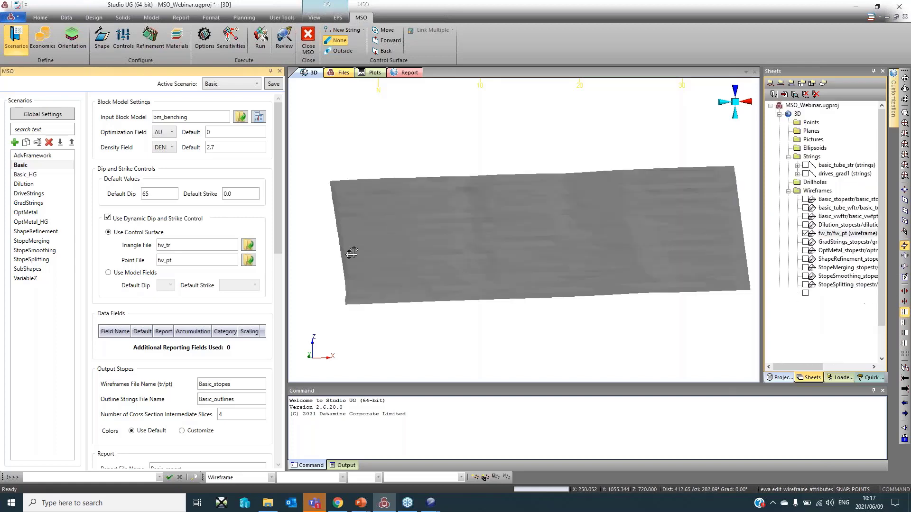
{"action": "left_click_drag", "start_coordinate": [349, 254], "coordinate": [490, 257]}
{"action": "left_click", "coordinate": [805, 234]}
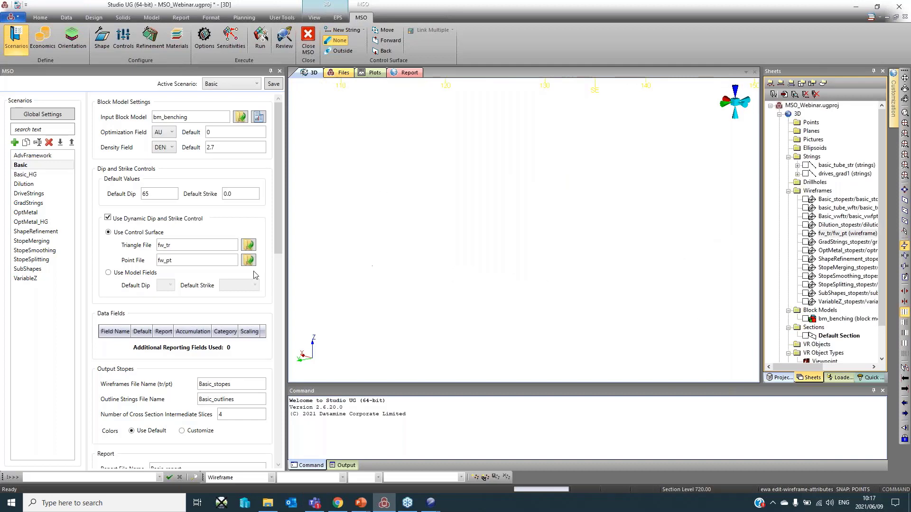
- Review the output stopes file names and check the options for renaming the stope reporting field, leaving renaming disabled
{"action": "left_click_drag", "start_coordinate": [281, 201], "coordinate": [281, 293]}
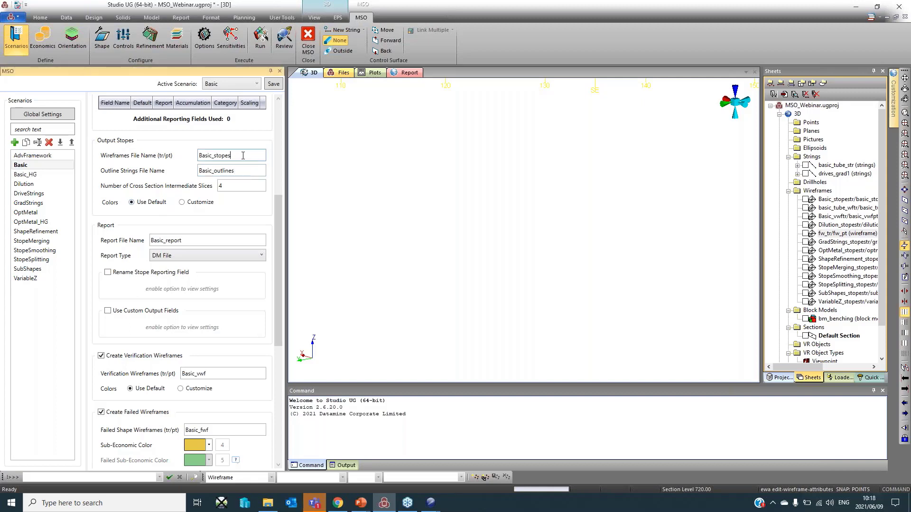
{"action": "left_click", "coordinate": [247, 172]}
{"action": "left_click_drag", "start_coordinate": [215, 170], "coordinate": [197, 170]}
{"action": "left_click", "coordinate": [132, 275]}
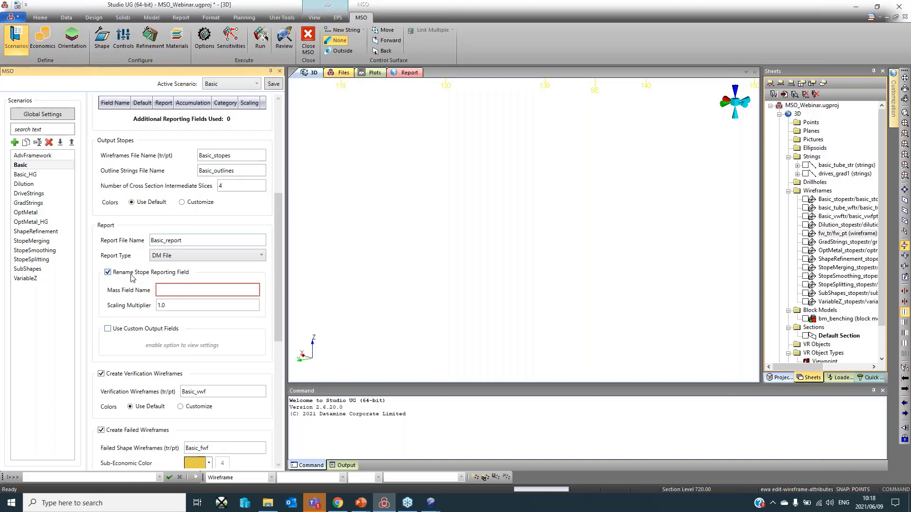
{"action": "left_click", "coordinate": [132, 275]}
- Enable custom output fields for the report and view the command builder without adding any commands
{"action": "left_click", "coordinate": [158, 312]}
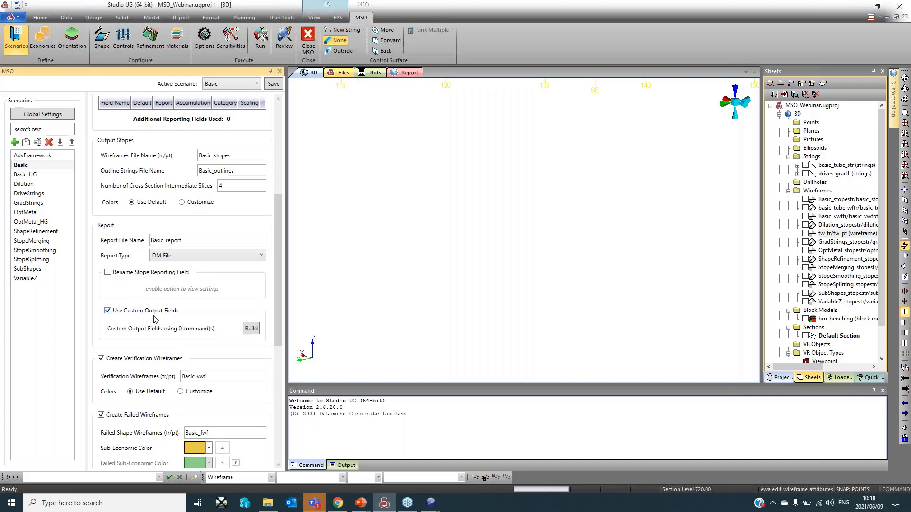
{"action": "left_click", "coordinate": [251, 331]}
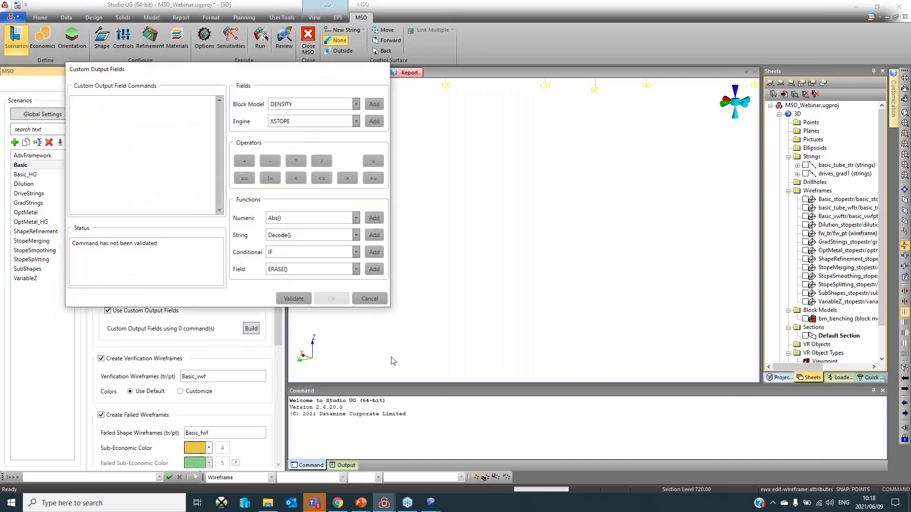
{"action": "left_click", "coordinate": [379, 299]}
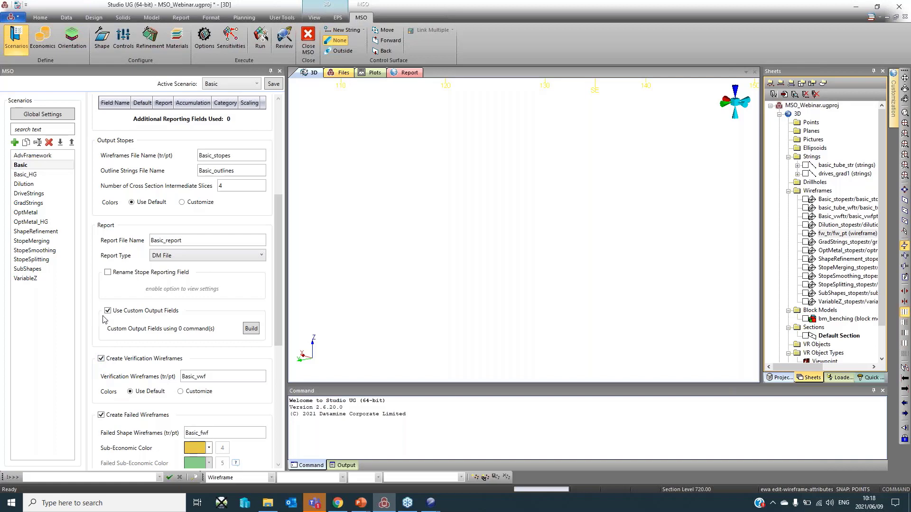
- Show the customizable colors for the verification wireframes and return them to the default colors
{"action": "left_click", "coordinate": [181, 391]}
{"action": "scroll", "coordinate": [193, 317], "scroll_direction": "down", "scroll_amount": 2}
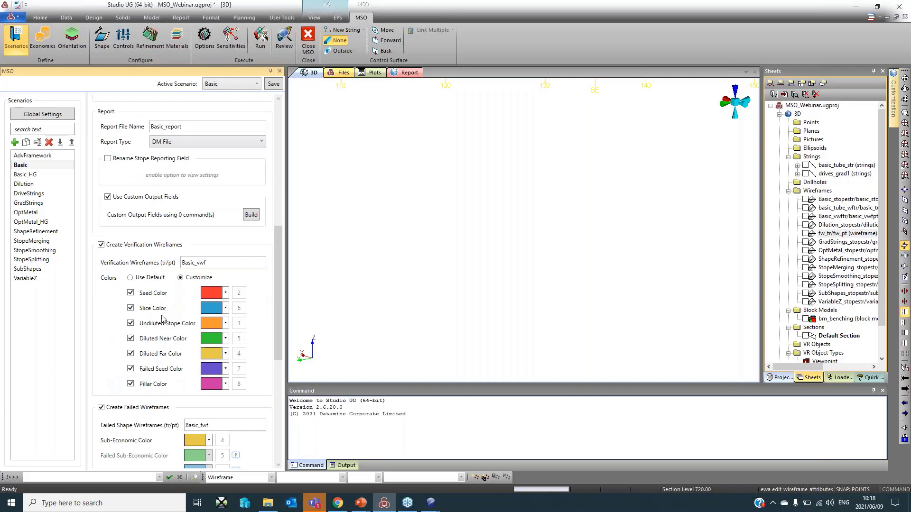
{"action": "left_click", "coordinate": [138, 278]}
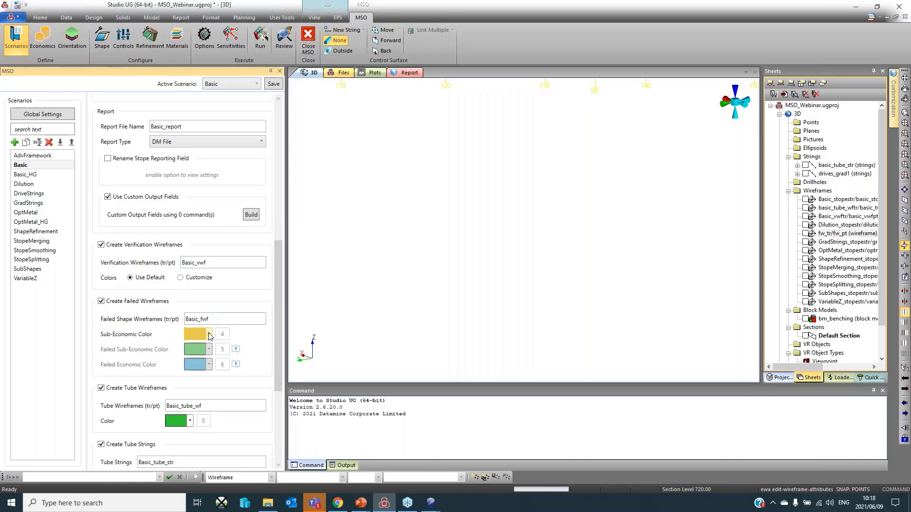
- Review the failed, tube and mined-out output settings, and switch stope naming on and back off
{"action": "scroll", "coordinate": [214, 328], "scroll_direction": "down", "scroll_amount": 4}
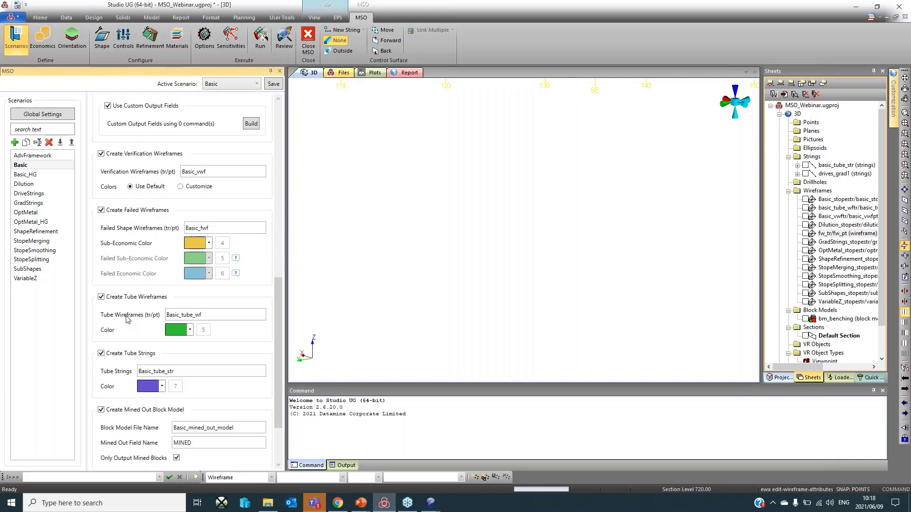
{"action": "scroll", "coordinate": [128, 323], "scroll_direction": "down", "scroll_amount": 2}
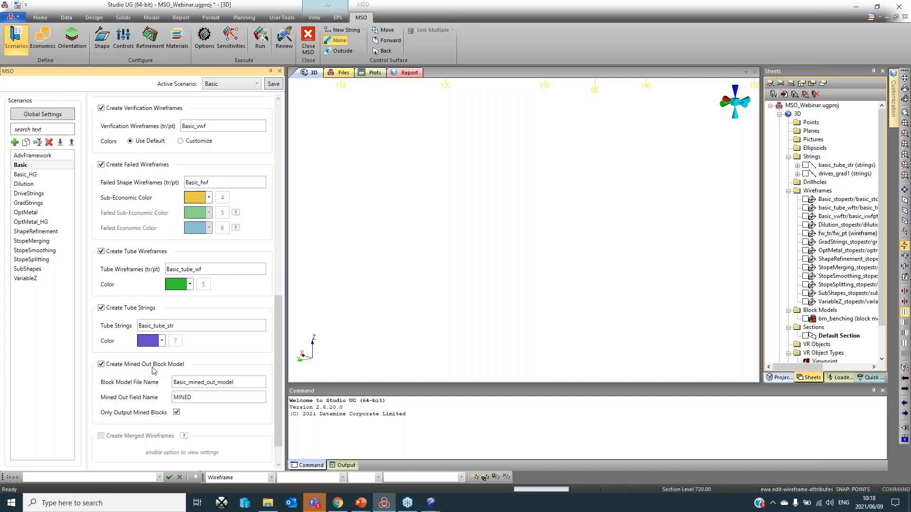
{"action": "scroll", "coordinate": [137, 417], "scroll_direction": "down", "scroll_amount": 2}
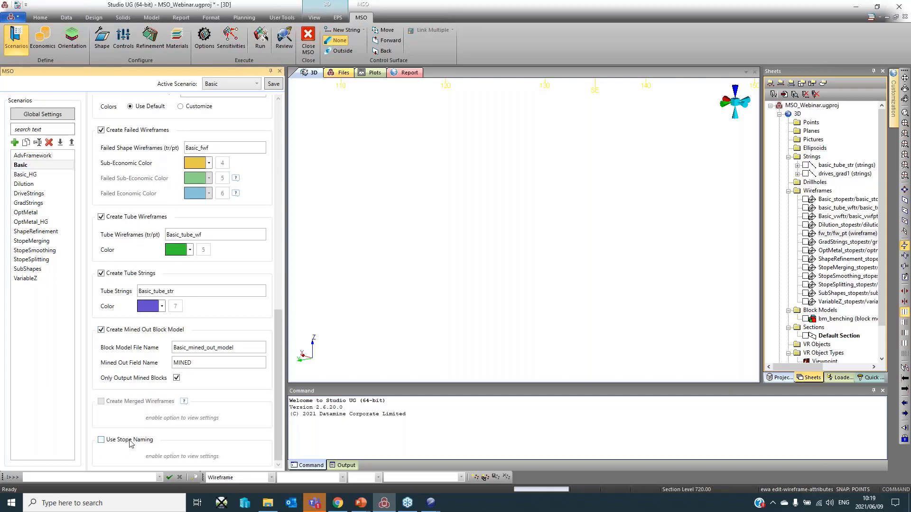
{"action": "left_click", "coordinate": [131, 439]}
{"action": "scroll", "coordinate": [133, 439], "scroll_direction": "down", "scroll_amount": 1}
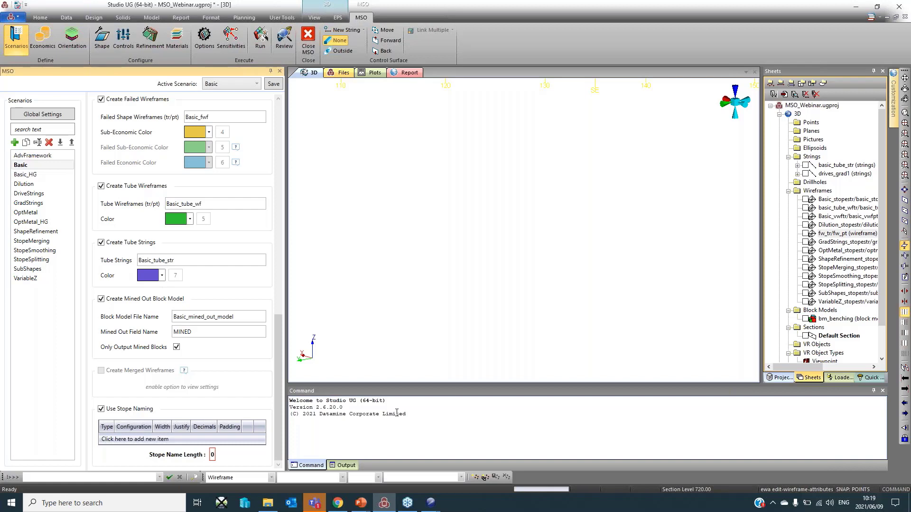
{"action": "left_click", "coordinate": [138, 409]}
{"action": "scroll", "coordinate": [148, 326], "scroll_direction": "up", "scroll_amount": 5}
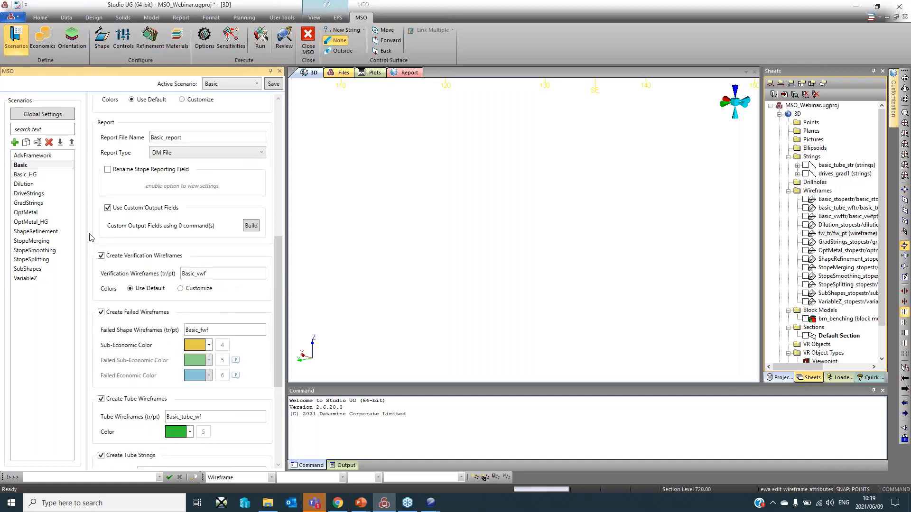
{"action": "scroll", "coordinate": [58, 48], "scroll_direction": "up", "scroll_amount": 1}
{"action": "scroll", "coordinate": [58, 47], "scroll_direction": "down", "scroll_amount": 1}
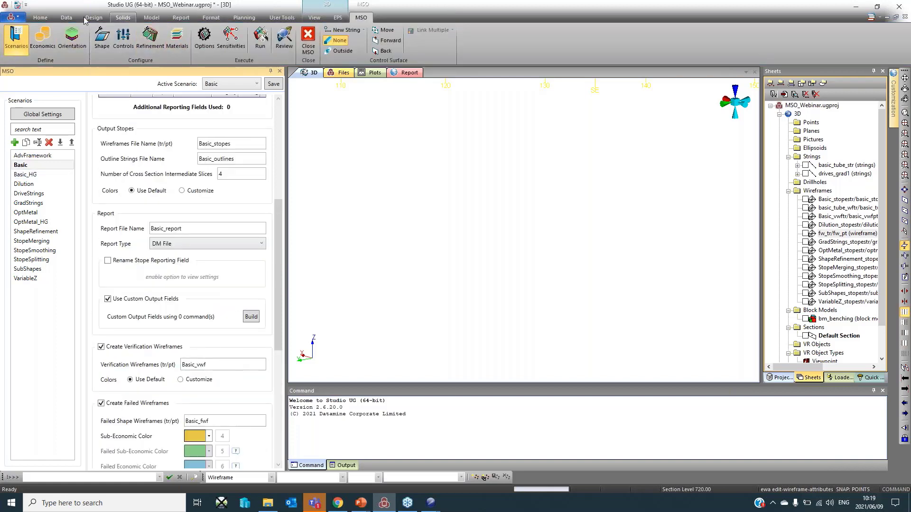
- Open the economics settings, examine the criteria available for a variable cut-off, and return the cut-off to Discrete
{"action": "left_click", "coordinate": [52, 45]}
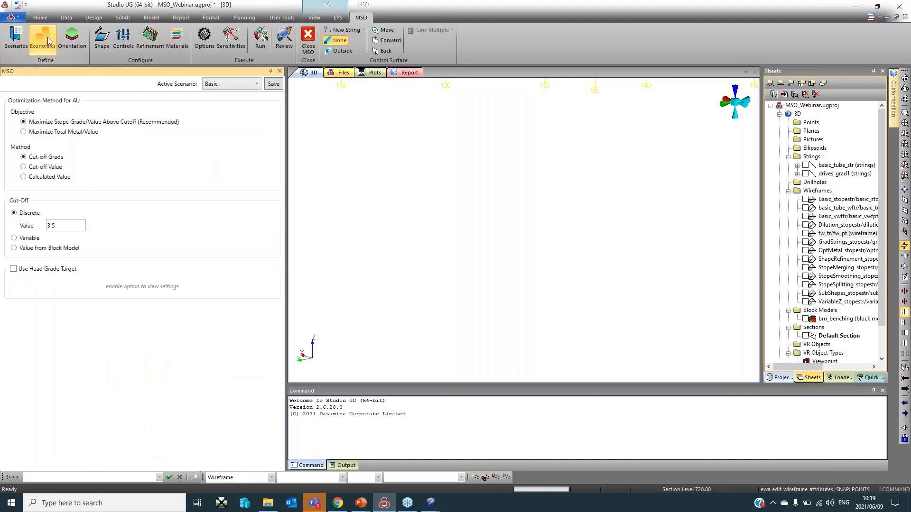
{"action": "mouse_move", "coordinate": [126, 124]}
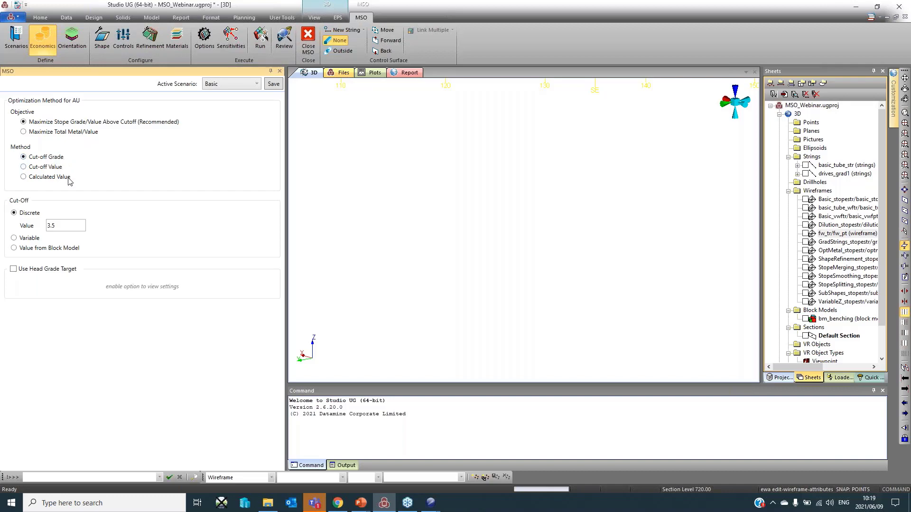
{"action": "mouse_move", "coordinate": [72, 178]}
{"action": "double_click", "coordinate": [65, 226]}
{"action": "left_click", "coordinate": [67, 227]}
{"action": "left_click", "coordinate": [33, 238]}
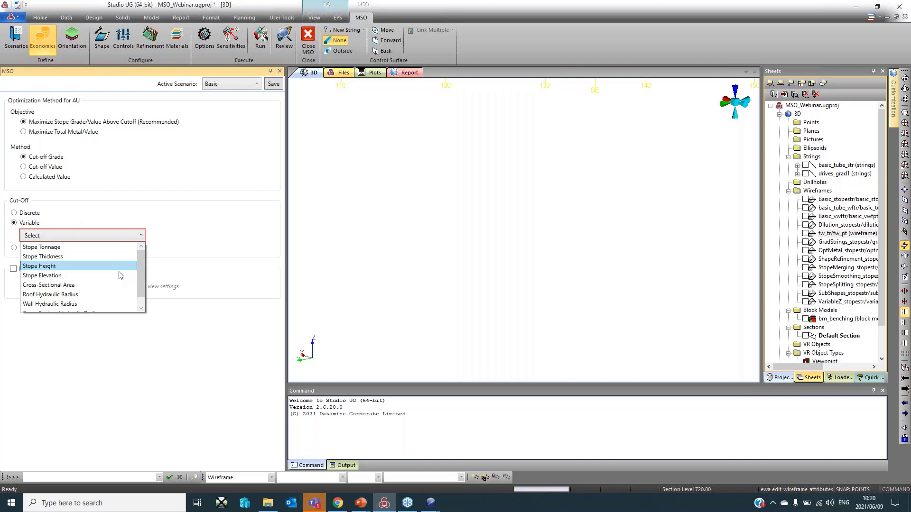
{"action": "scroll", "coordinate": [120, 282], "scroll_direction": "down", "scroll_amount": 1}
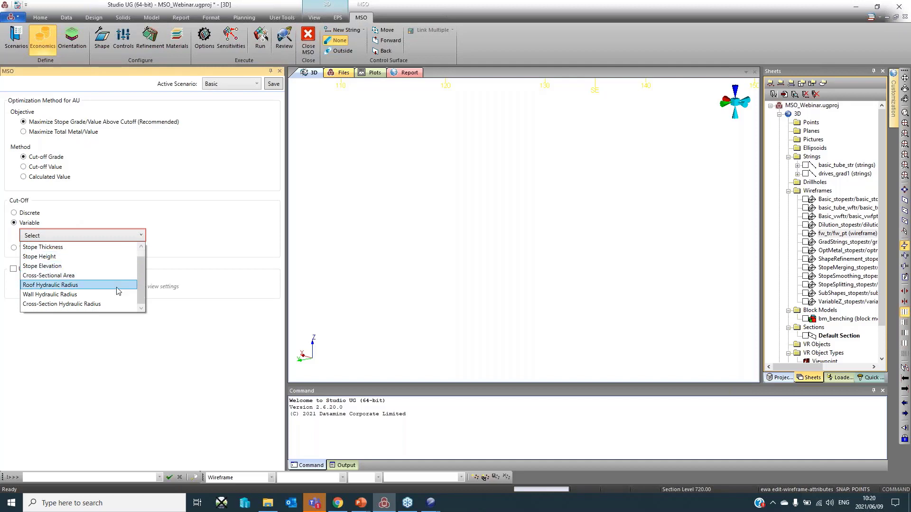
{"action": "left_click", "coordinate": [33, 213]}
{"action": "left_click", "coordinate": [33, 213]}
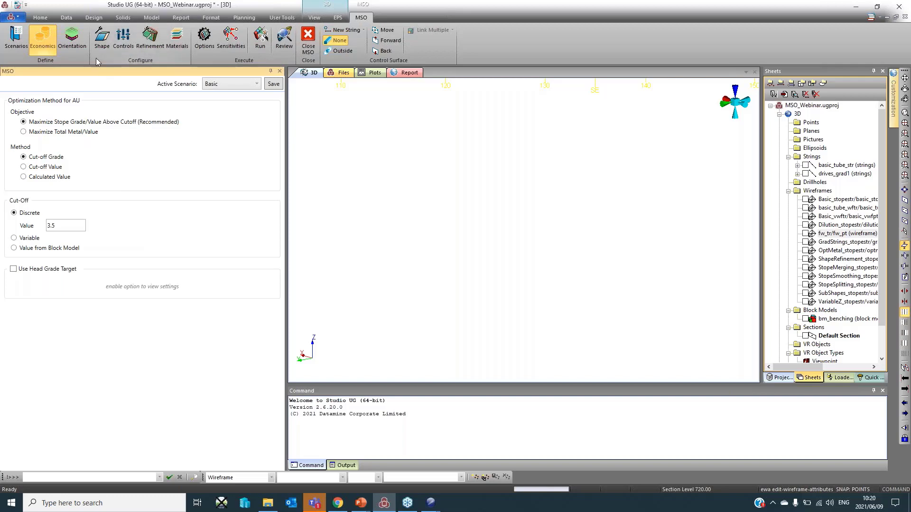
- Load the block model and framework extents from the orientation settings, and display the grade-colored bm_benching model instead of the newly loaded copy
{"action": "left_click", "coordinate": [69, 49]}
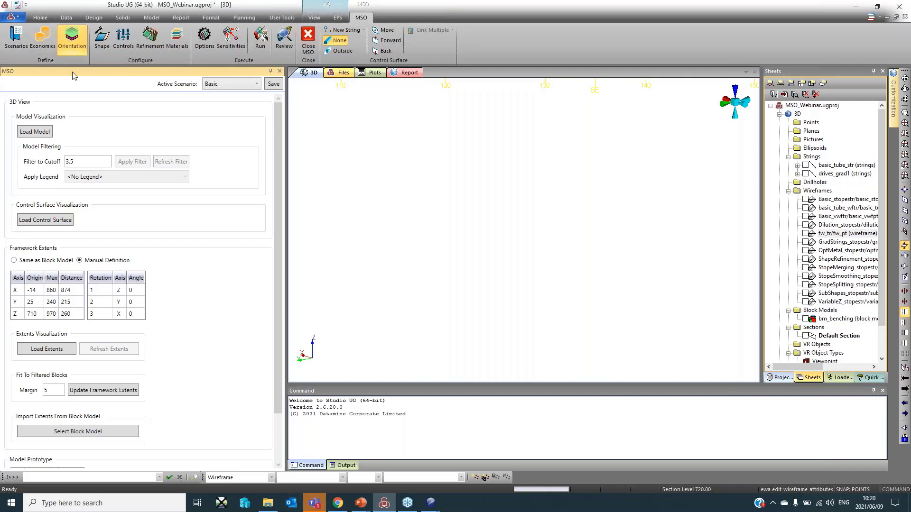
{"action": "left_click", "coordinate": [49, 135]}
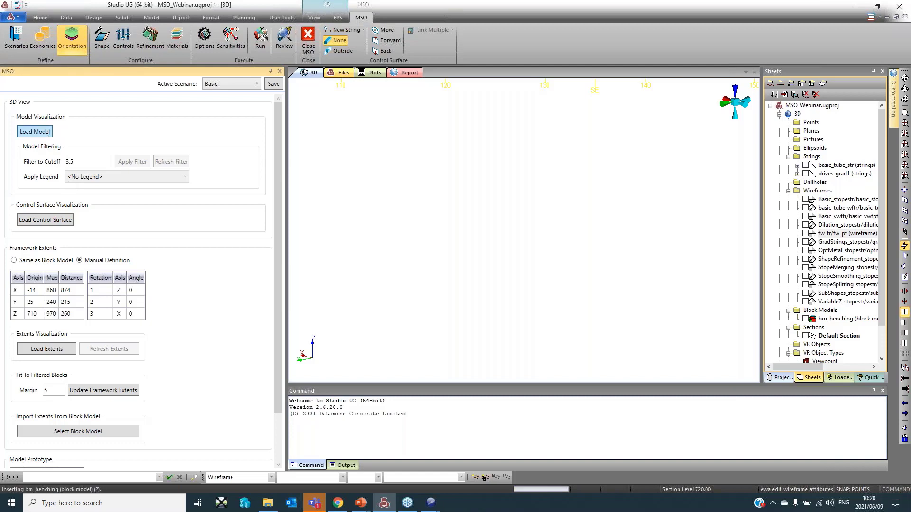
{"action": "left_click", "coordinate": [69, 349]}
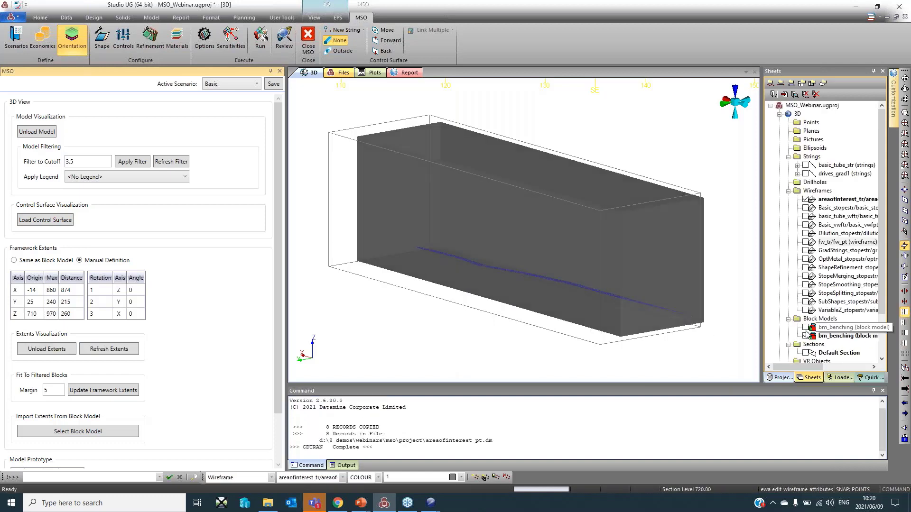
{"action": "left_click", "coordinate": [805, 335]}
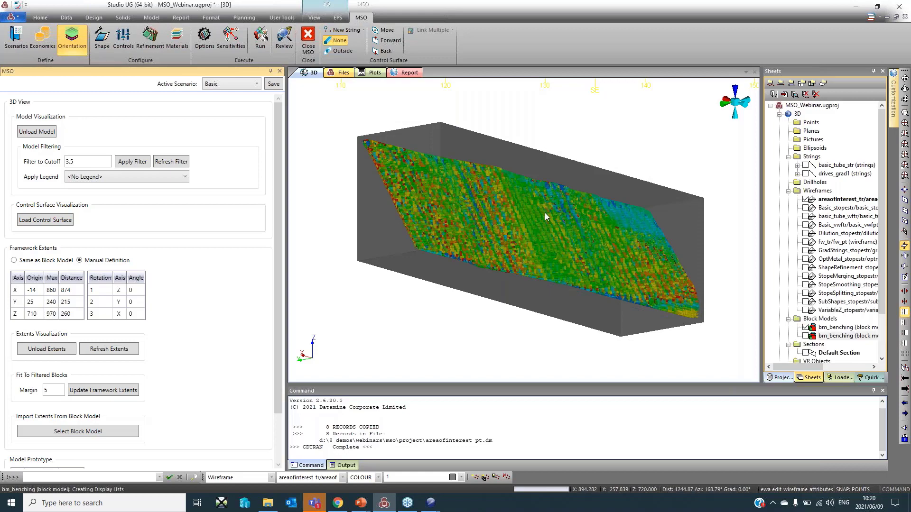
- Set the maximum Z of the framework extents to 730 and refresh the extents display
{"action": "left_click_drag", "start_coordinate": [683, 254], "coordinate": [531, 239]}
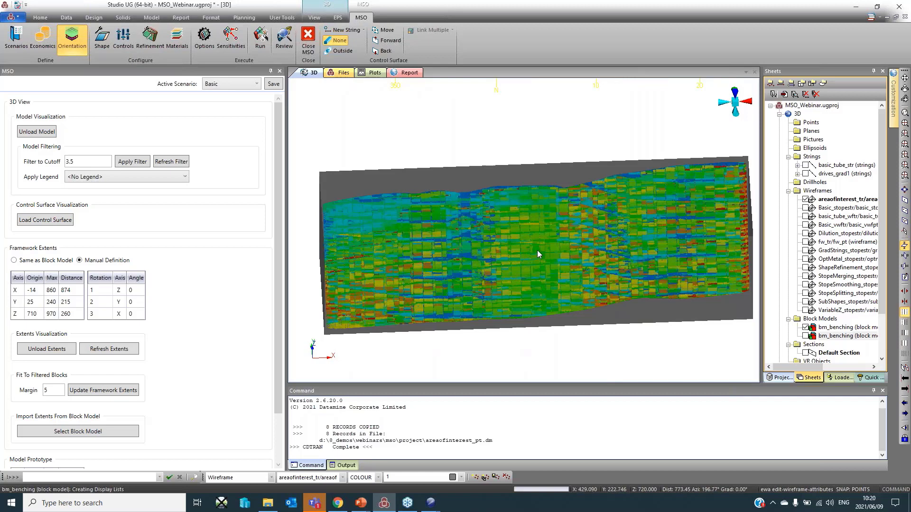
{"action": "middle_click_drag", "start_coordinate": [537, 250], "coordinate": [527, 235]}
{"action": "left_click_drag", "start_coordinate": [528, 236], "coordinate": [502, 211]}
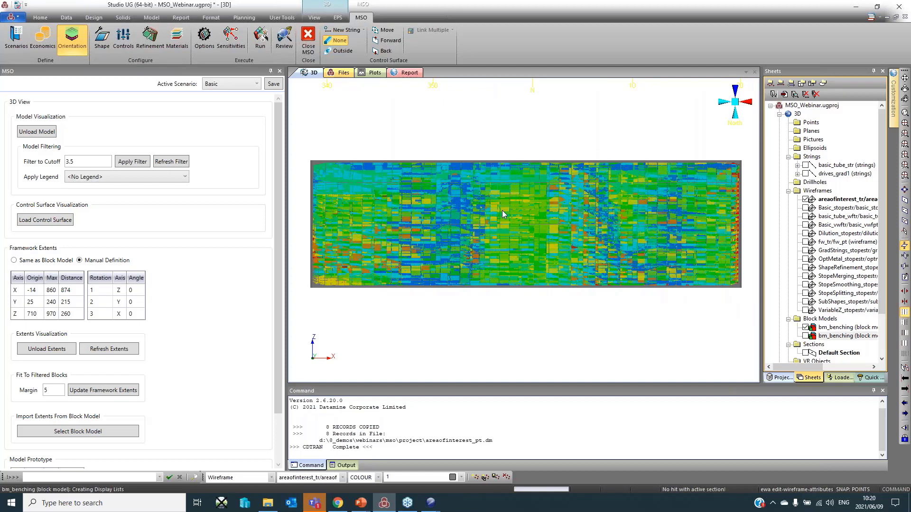
{"action": "left_click_drag", "start_coordinate": [550, 169], "coordinate": [552, 208], "text": "shift"}
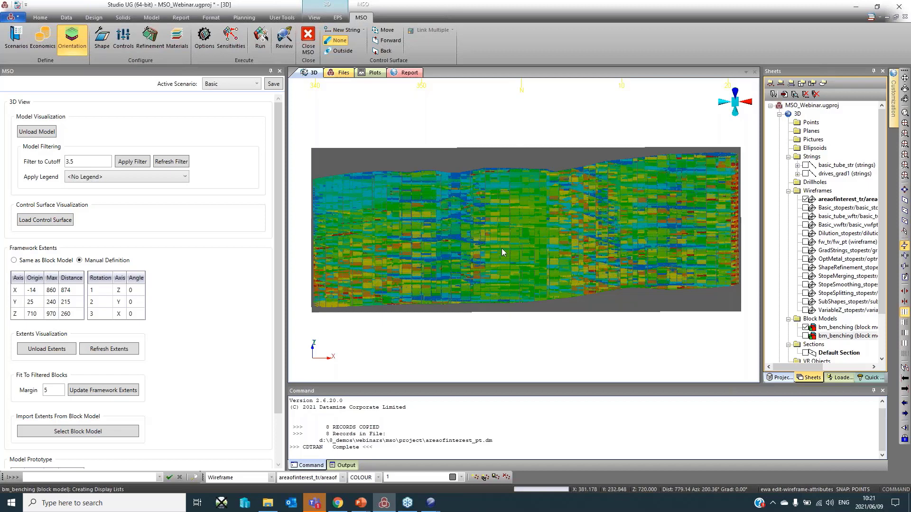
{"action": "left_click", "coordinate": [50, 316]}
{"action": "left_click", "coordinate": [50, 317]}
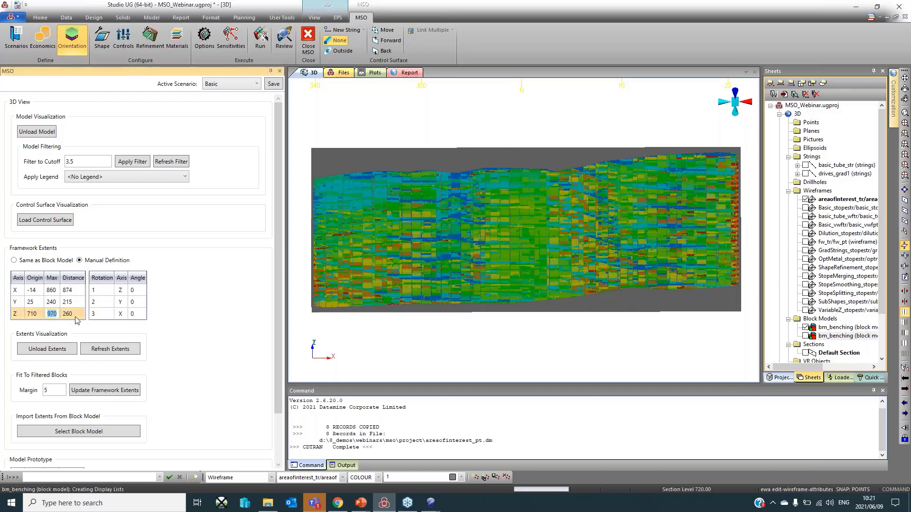
{"action": "type", "text": "730"}
{"action": "left_click", "coordinate": [109, 350]}
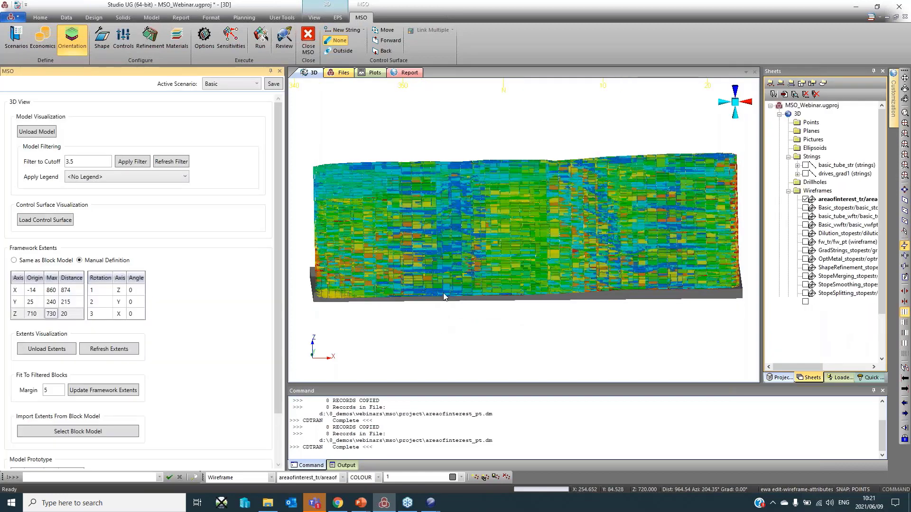
- Set the maximum Z of the framework extents to 960 and refresh the extents display
{"action": "scroll", "coordinate": [364, 297], "scroll_direction": "up", "scroll_amount": 5}
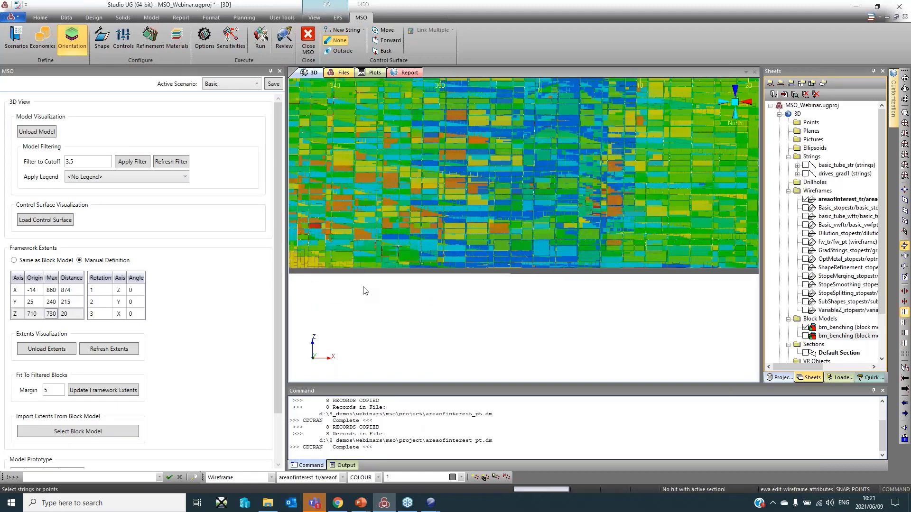
{"action": "scroll", "coordinate": [516, 318], "scroll_direction": "up", "scroll_amount": 3}
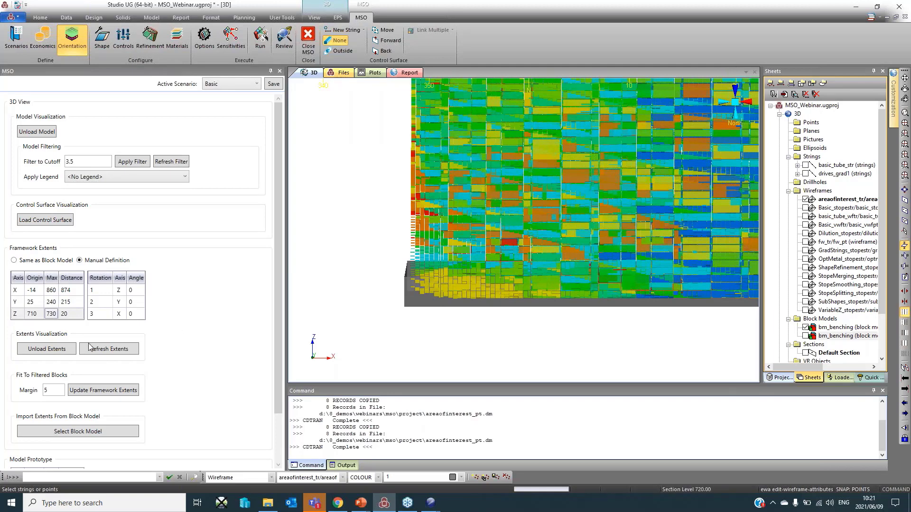
{"action": "left_click", "coordinate": [54, 315]}
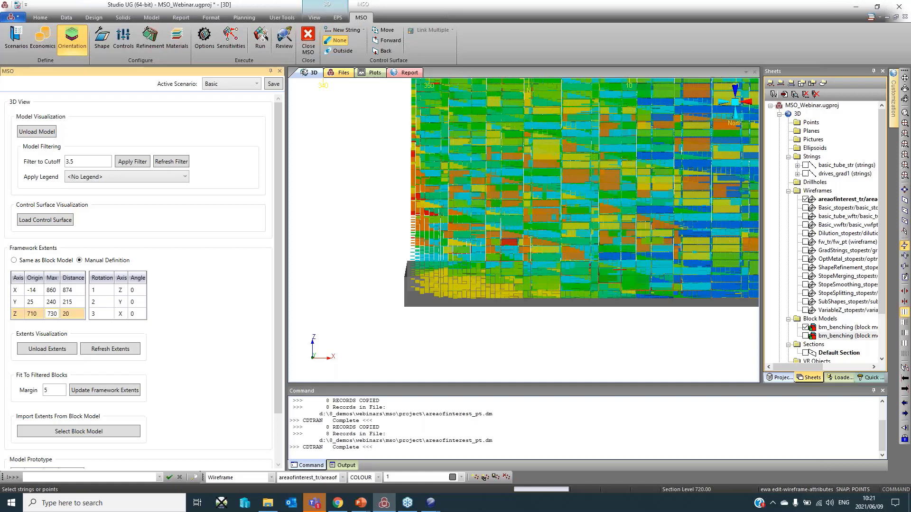
{"action": "left_click", "coordinate": [50, 315]}
{"action": "type", "text": "960"}
{"action": "left_click", "coordinate": [113, 349]}
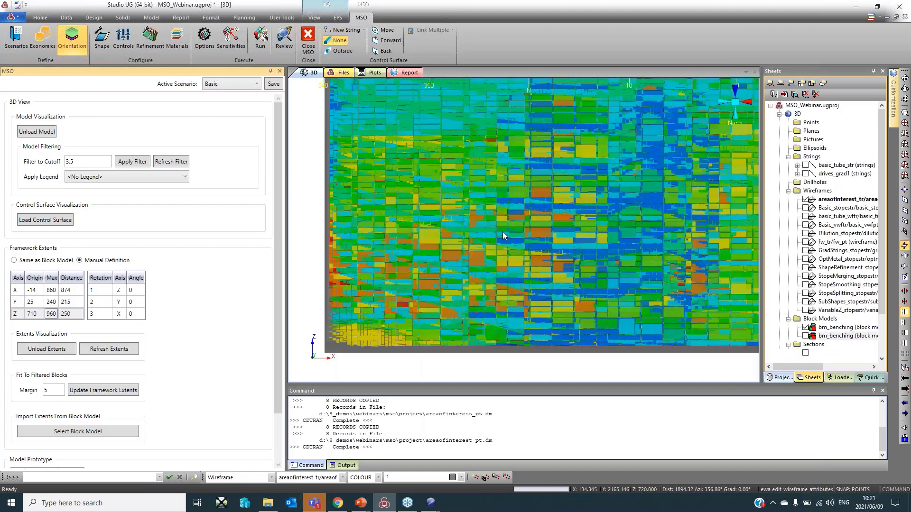
- Examine the block model within its framework extents and review the extents and model prototype values in the orientation settings
{"action": "left_click_drag", "start_coordinate": [515, 234], "coordinate": [569, 279]}
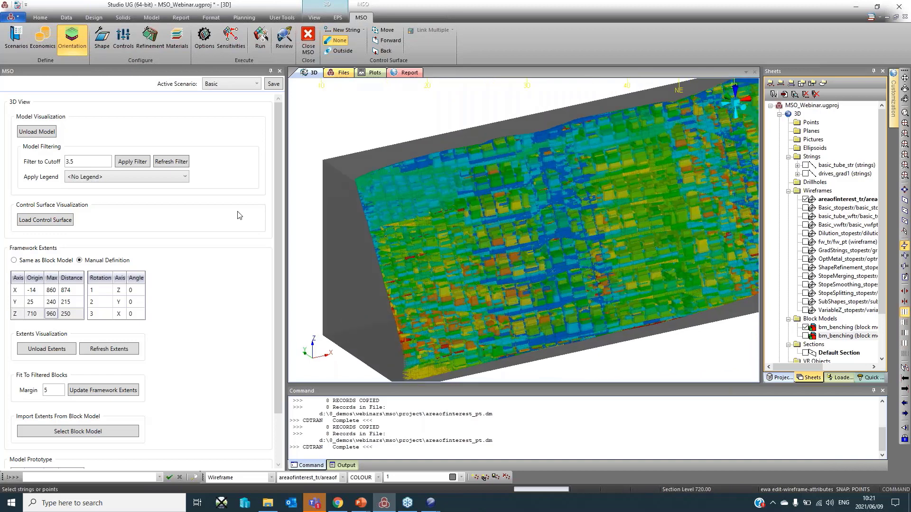
{"action": "scroll", "coordinate": [240, 215], "scroll_direction": "down", "scroll_amount": 3}
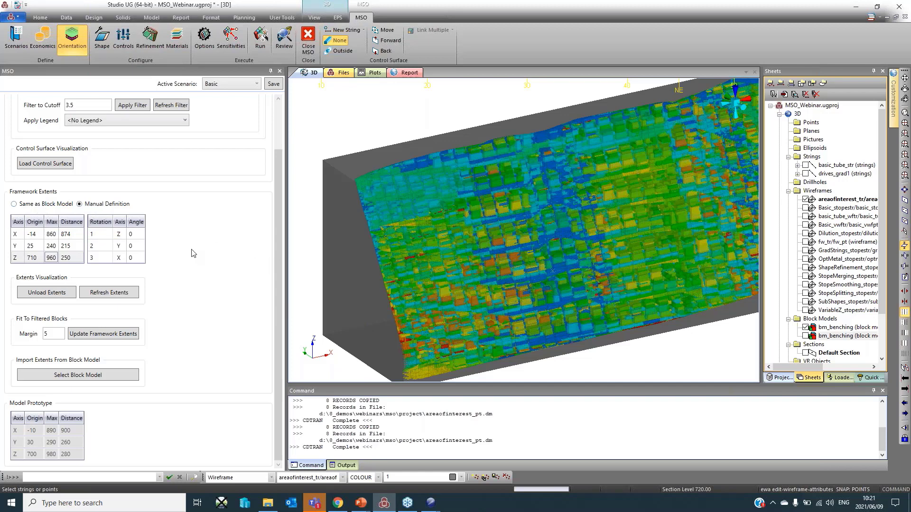
{"action": "scroll", "coordinate": [180, 213], "scroll_direction": "up", "scroll_amount": 3}
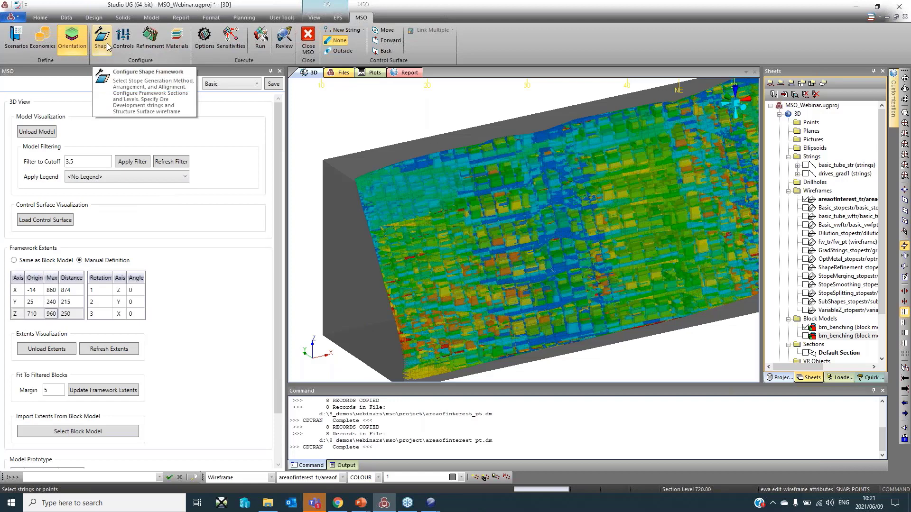
- Open the shape framework settings, examine the section and level increments and the variable level table, and return the levels to Fixed
{"action": "left_click", "coordinate": [107, 46]}
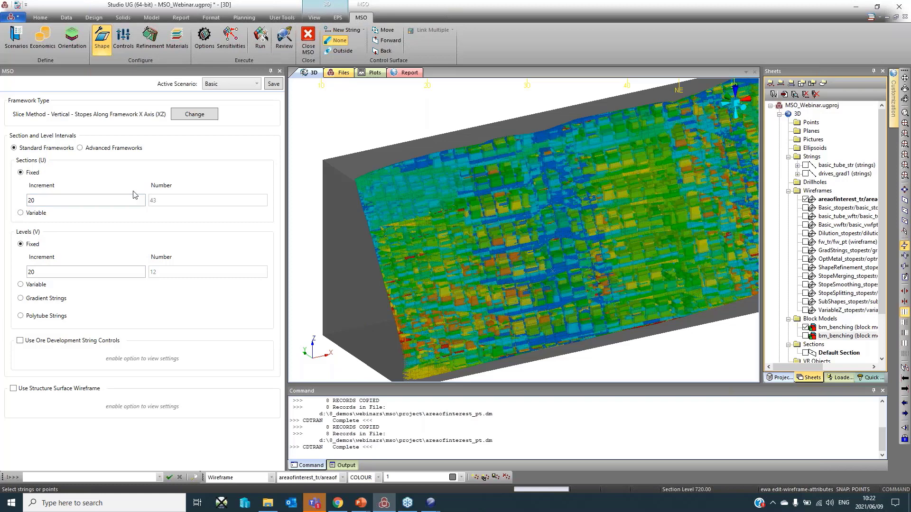
{"action": "left_click", "coordinate": [93, 197]}
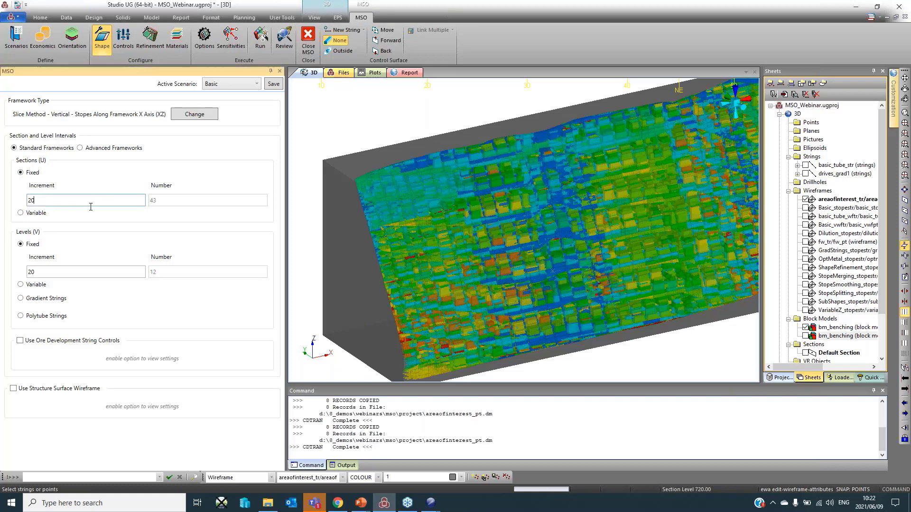
{"action": "left_click", "coordinate": [81, 272]}
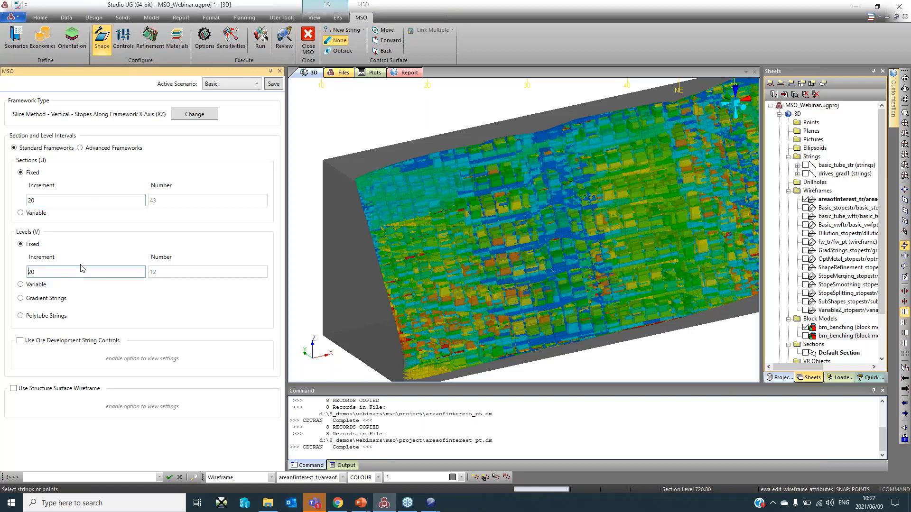
{"action": "left_click", "coordinate": [37, 285]}
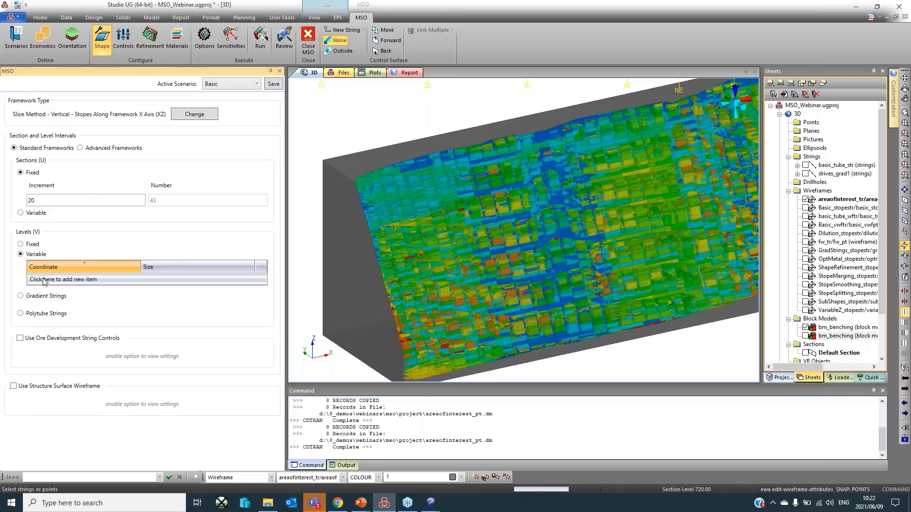
{"action": "left_click", "coordinate": [44, 280]}
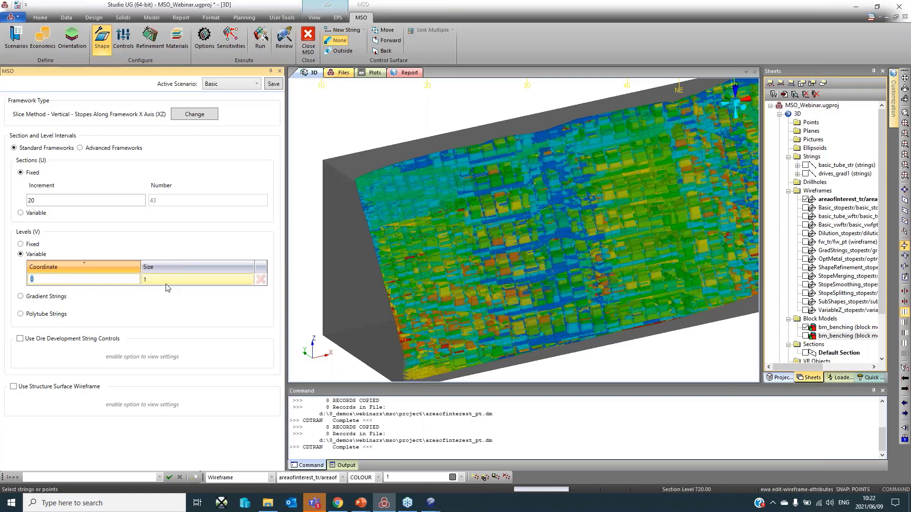
{"action": "left_click", "coordinate": [29, 244]}
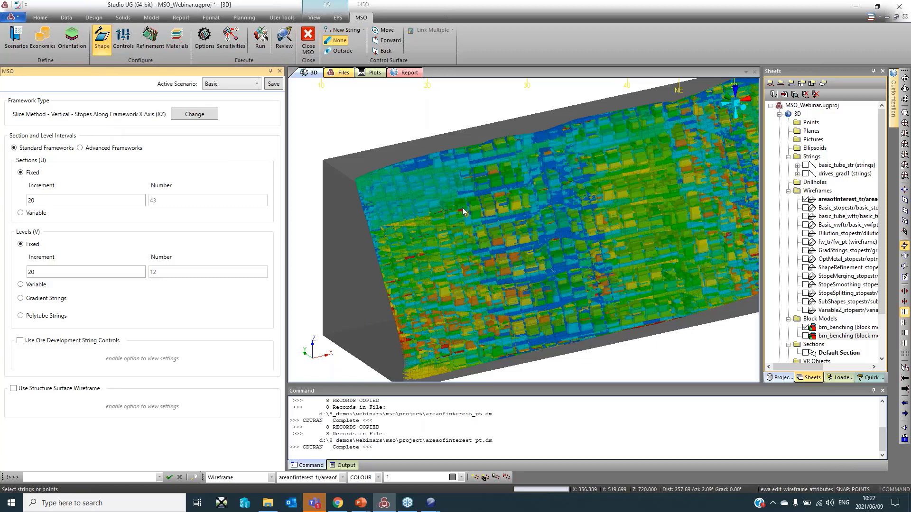
- Check the orebody's strike in plan view and set the framework type to Slice Method, Vertical, Stopes Along Framework X Axis (XZ)
{"action": "left_click_drag", "start_coordinate": [463, 212], "coordinate": [503, 291], "text": "shift"}
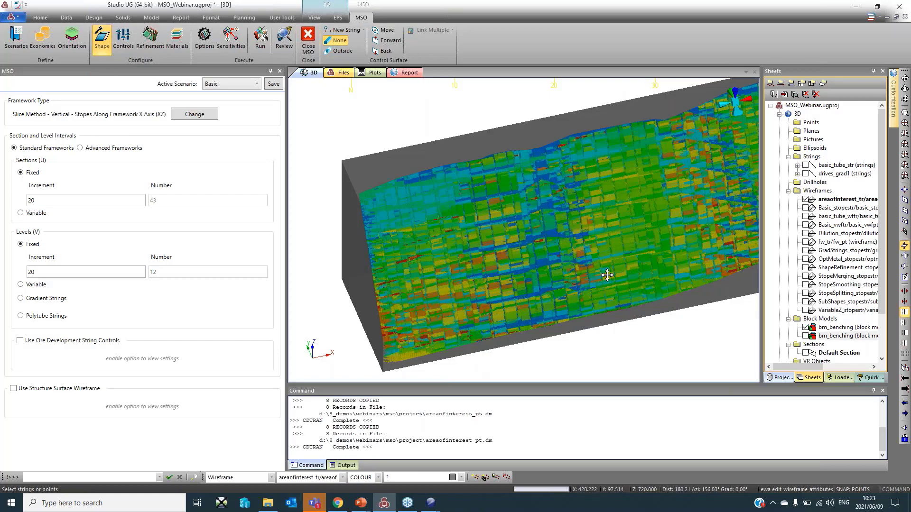
{"action": "left_click_drag", "start_coordinate": [607, 275], "coordinate": [555, 286], "text": "shift"}
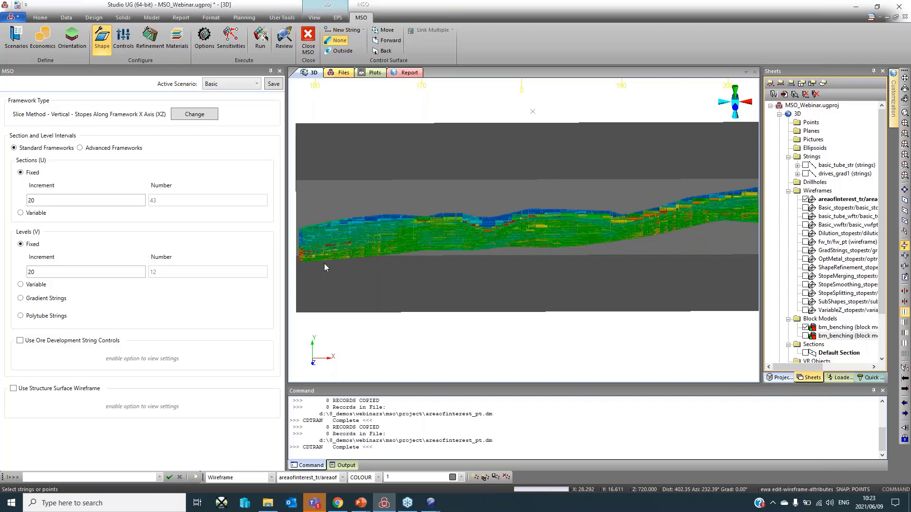
{"action": "left_click", "coordinate": [192, 116]}
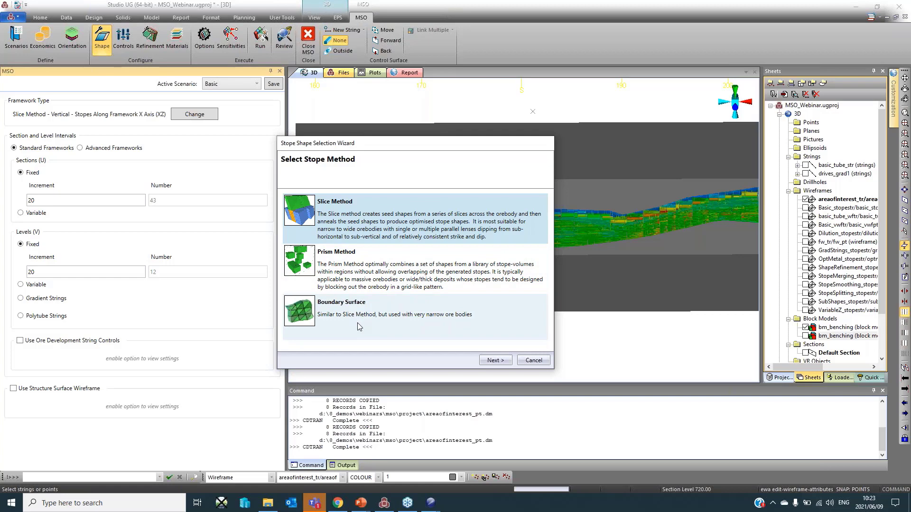
{"action": "double_click", "coordinate": [332, 210]}
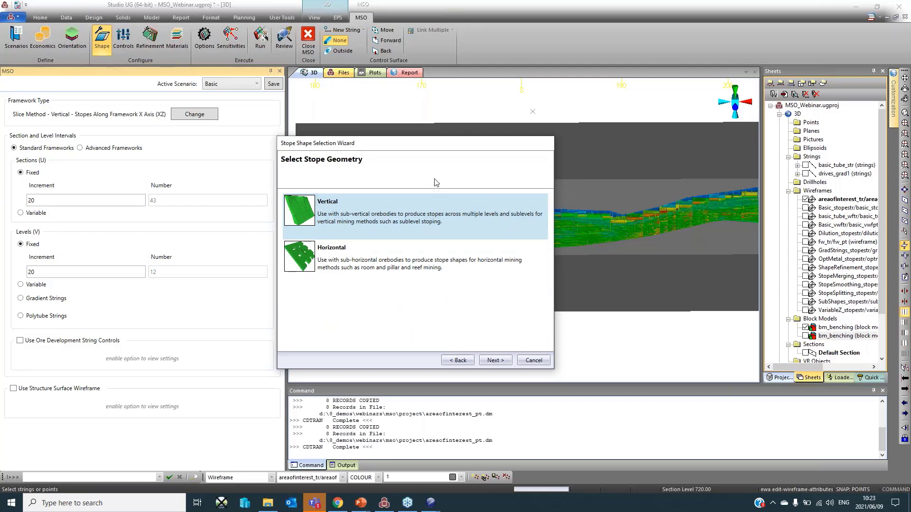
{"action": "double_click", "coordinate": [325, 209]}
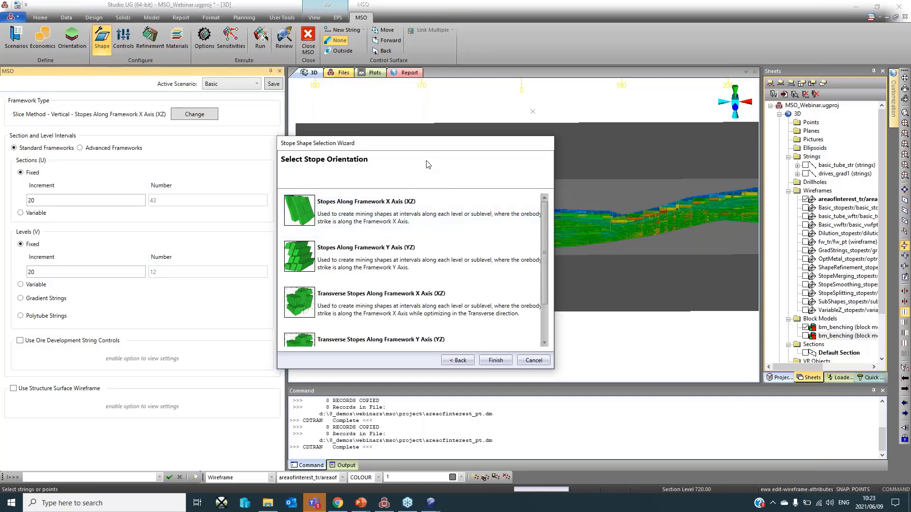
{"action": "left_click_drag", "start_coordinate": [419, 151], "coordinate": [172, 142]}
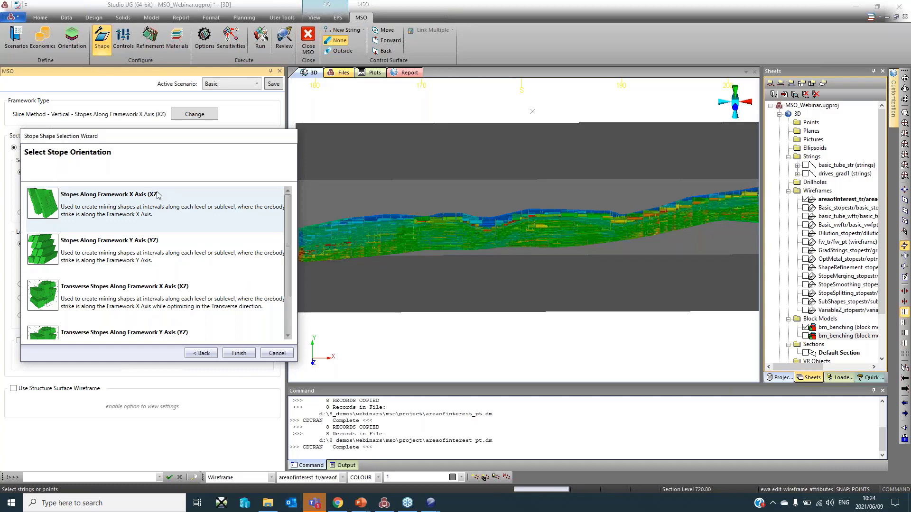
{"action": "left_click", "coordinate": [239, 353]}
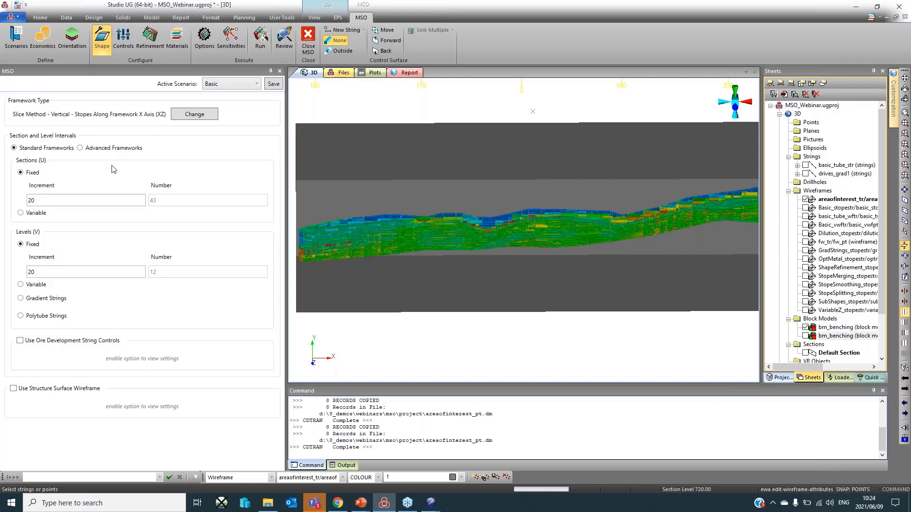
- Open the stope control settings and examine the width, dilution and angle limits alongside an end-on view of the orebody
{"action": "left_click", "coordinate": [123, 41]}
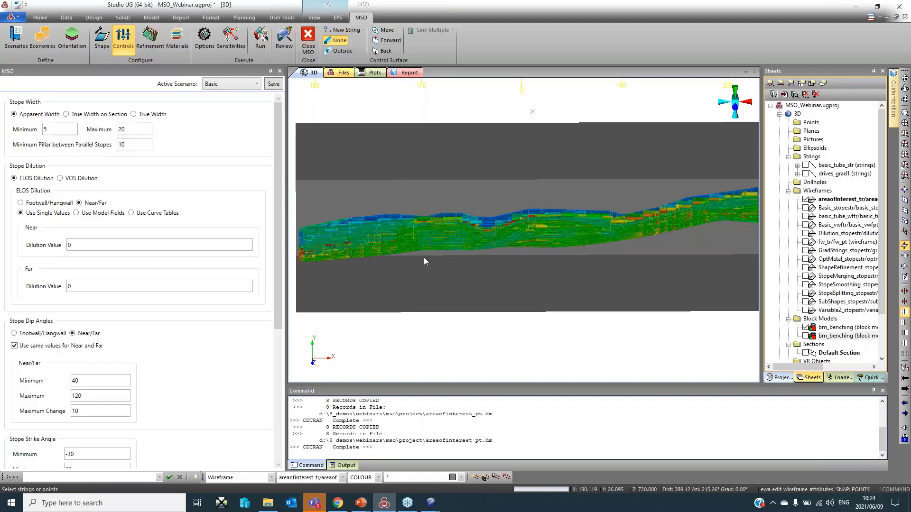
{"action": "left_click_drag", "start_coordinate": [424, 257], "coordinate": [527, 161]}
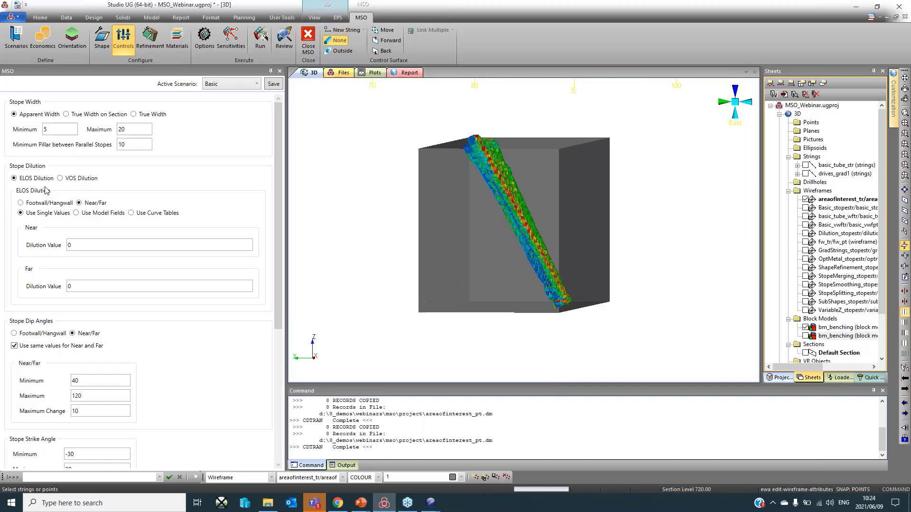
{"action": "scroll", "coordinate": [45, 188], "scroll_direction": "down", "scroll_amount": 2}
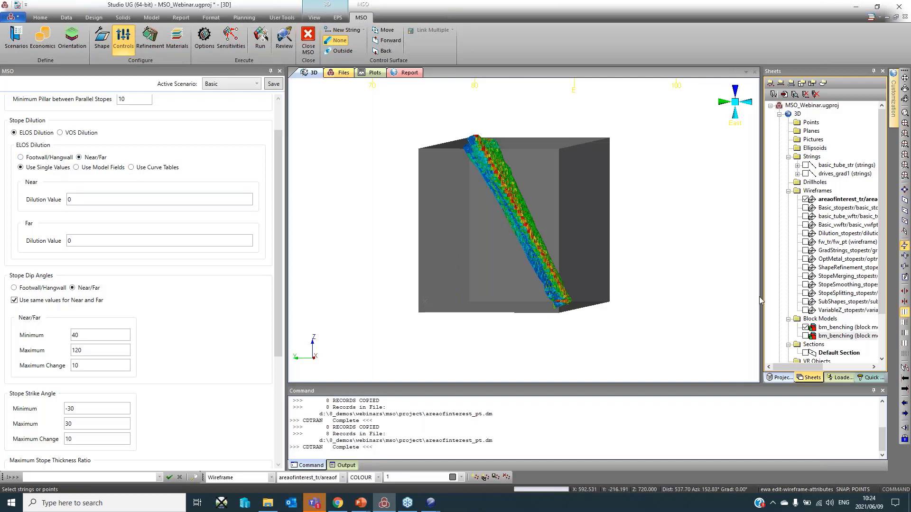
- Hide the areaofinterest_tr wireframe and the bm_benching block model, and display the fw_tr/fw_pt wireframe on its own
{"action": "left_click", "coordinate": [805, 199]}
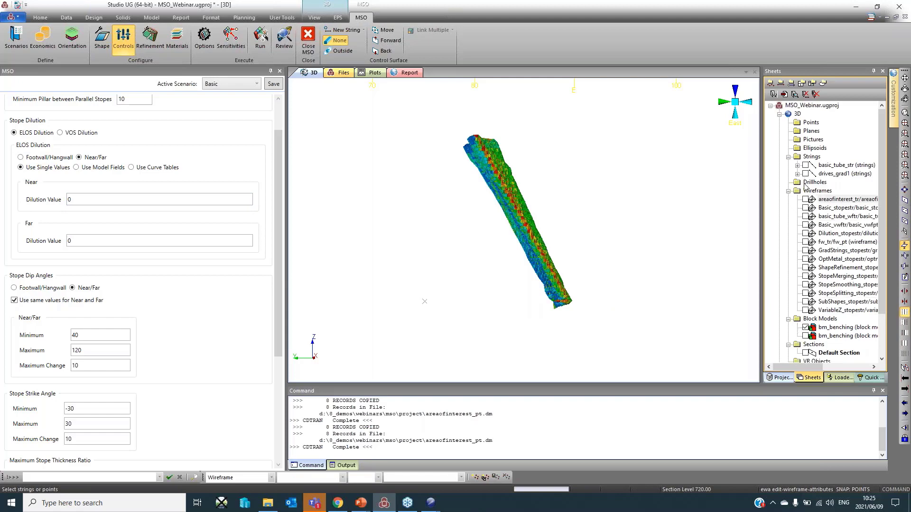
{"action": "left_click", "coordinate": [806, 243]}
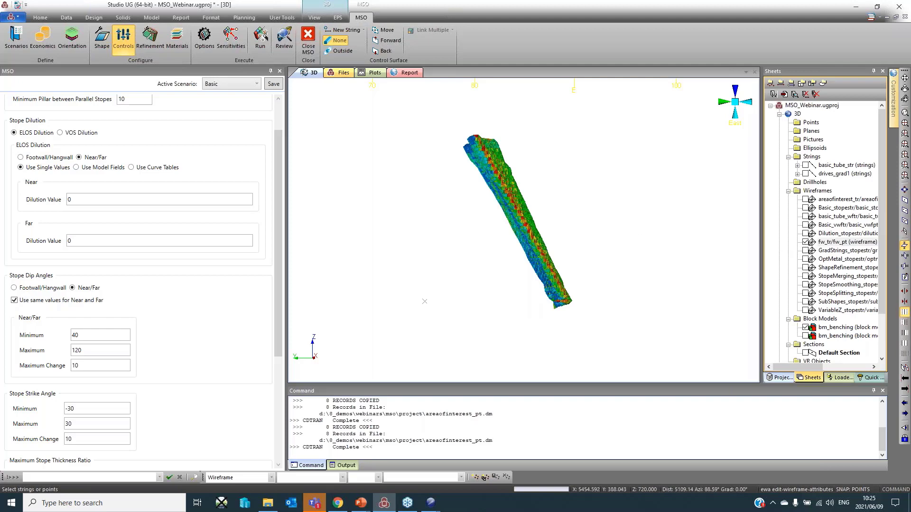
{"action": "left_click_drag", "start_coordinate": [634, 239], "coordinate": [625, 249], "text": "shift"}
{"action": "left_click", "coordinate": [806, 327]}
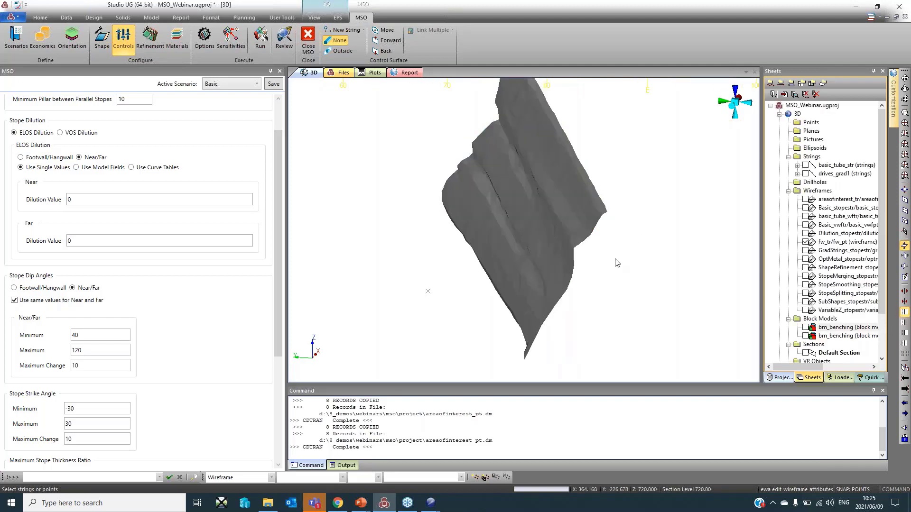
{"action": "left_click_drag", "start_coordinate": [568, 228], "coordinate": [529, 202], "text": "shift"}
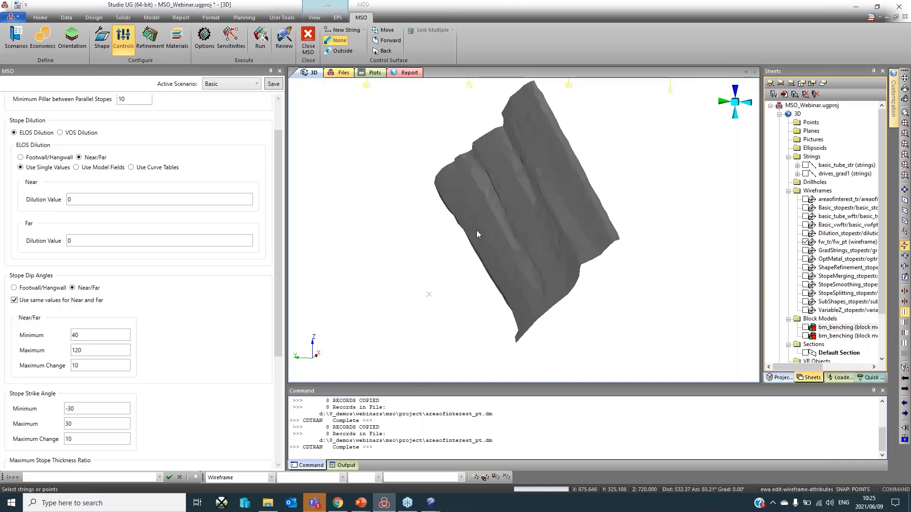
- Examine the curve table options and axis choices for ELOS dilution, and return the dilution to Use Single Values
{"action": "left_click", "coordinate": [110, 200]}
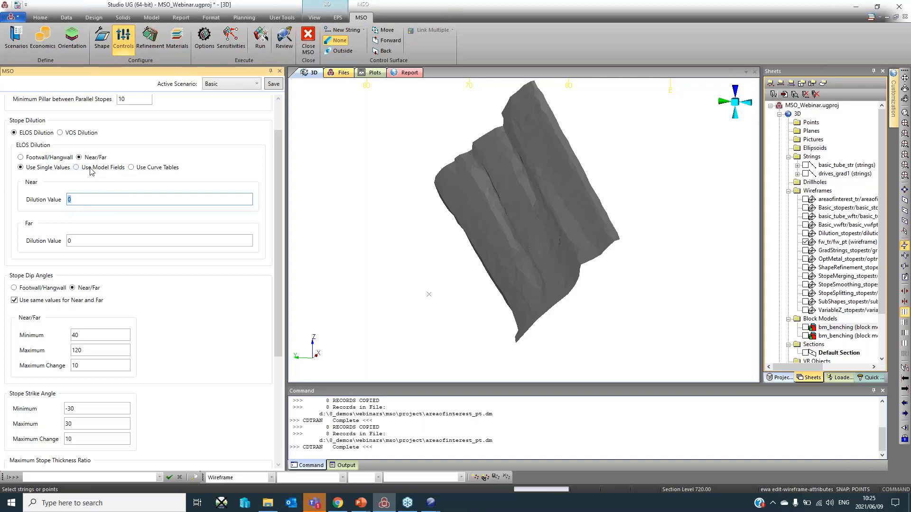
{"action": "left_click", "coordinate": [132, 167]}
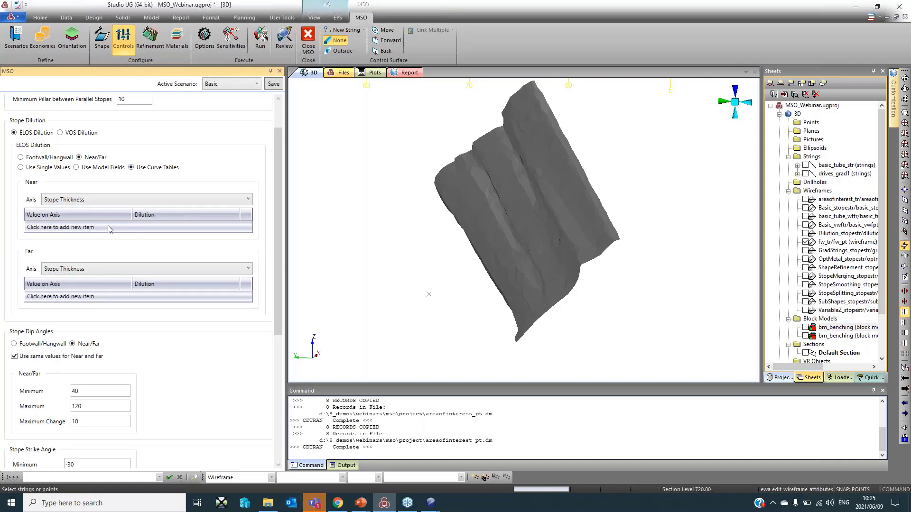
{"action": "left_click", "coordinate": [127, 200]}
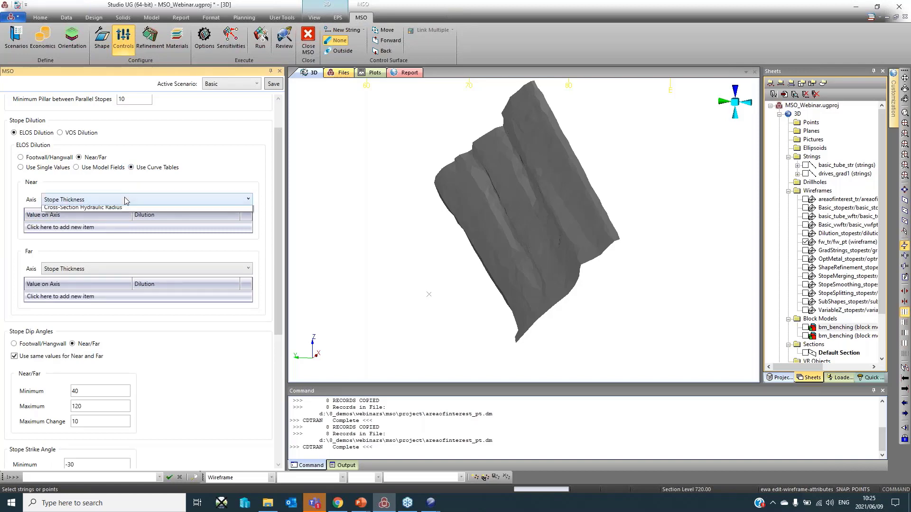
{"action": "left_click", "coordinate": [127, 200]}
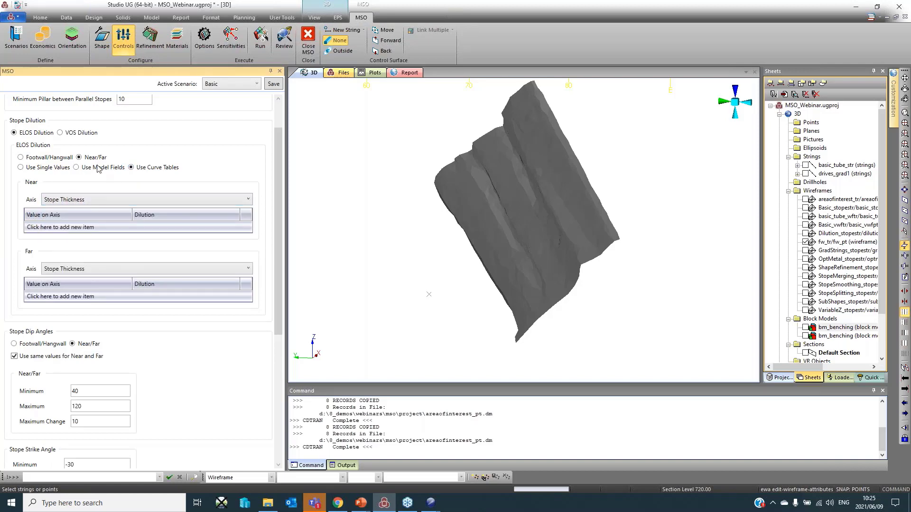
{"action": "left_click", "coordinate": [56, 170]}
- Examine the stope dip angle and strike angle limits, including their maximum change values, without editing them
{"action": "scroll", "coordinate": [56, 172], "scroll_direction": "down", "scroll_amount": 1}
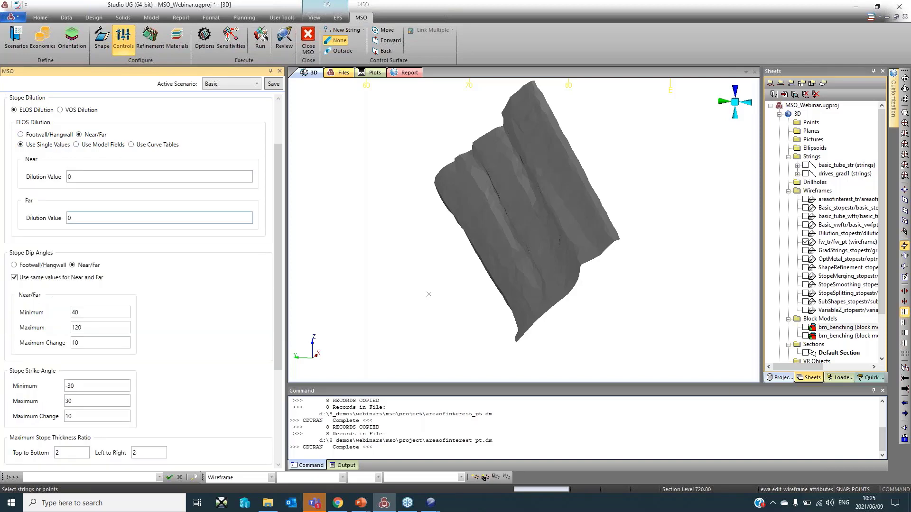
{"action": "scroll", "coordinate": [151, 216], "scroll_direction": "down", "scroll_amount": 3}
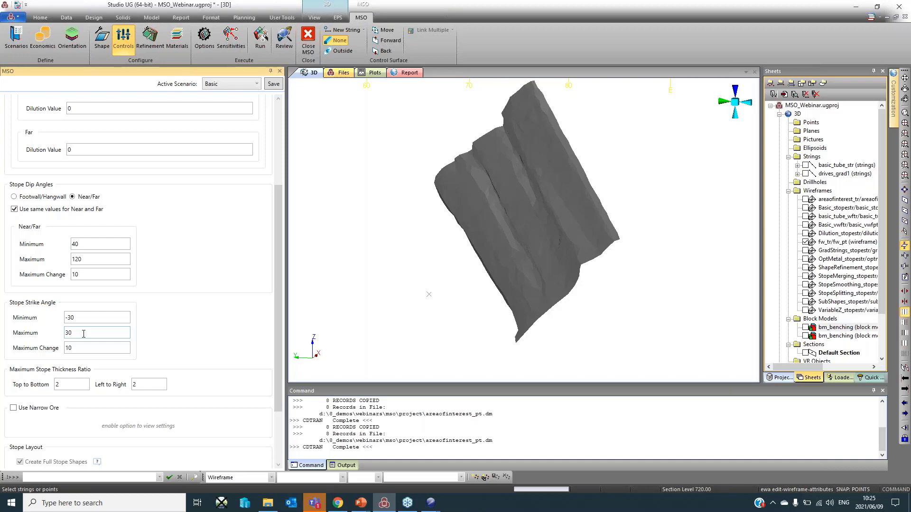
{"action": "left_click", "coordinate": [52, 275]}
{"action": "left_click", "coordinate": [86, 350]}
{"action": "scroll", "coordinate": [163, 350], "scroll_direction": "up", "scroll_amount": 1}
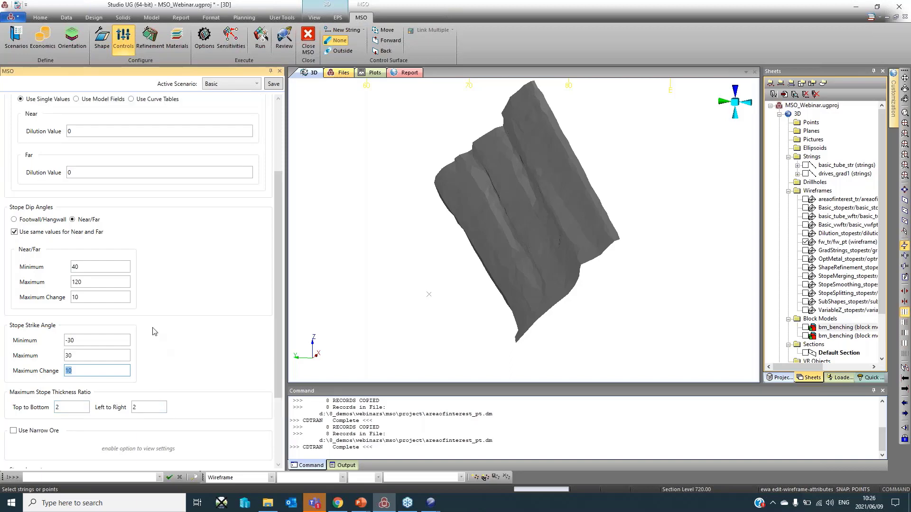
- Enable vertical shape refinement for the Basic scenario and hide the fw_tr/fw_pt wireframe
{"action": "left_click", "coordinate": [151, 43]}
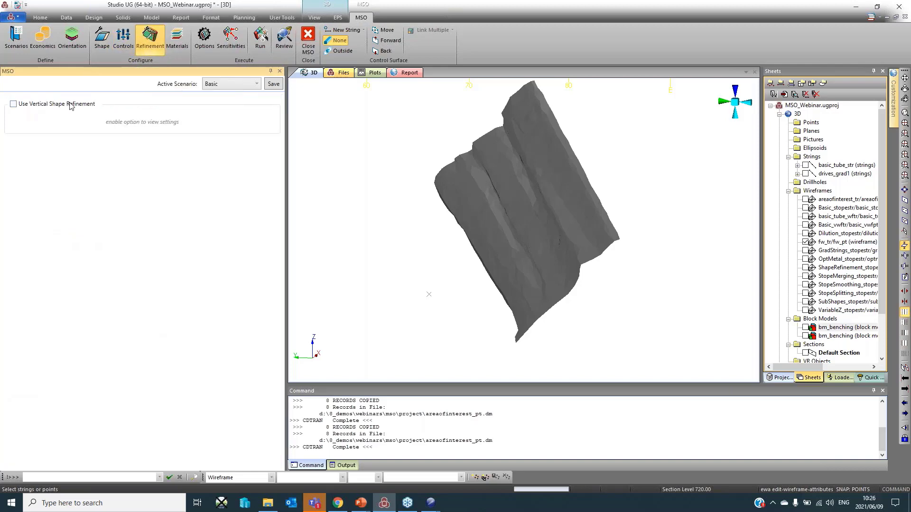
{"action": "left_click", "coordinate": [70, 104]}
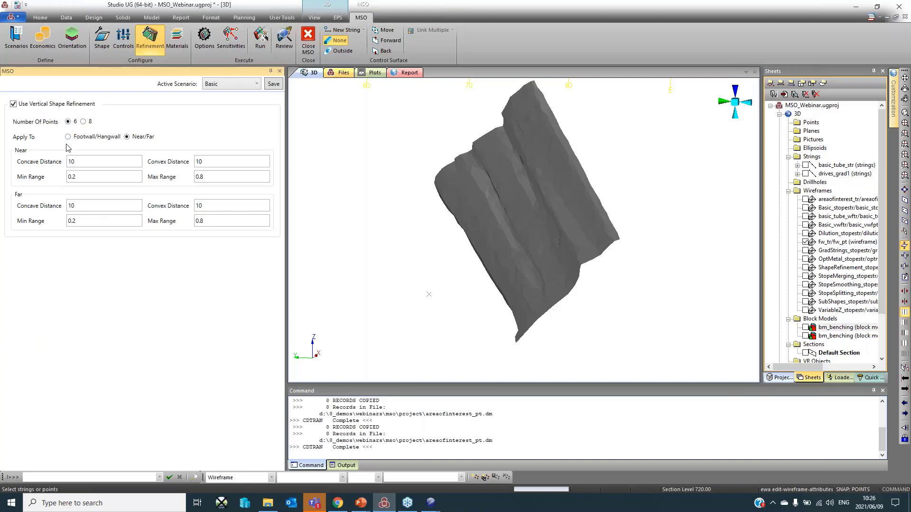
{"action": "left_click", "coordinate": [805, 243]}
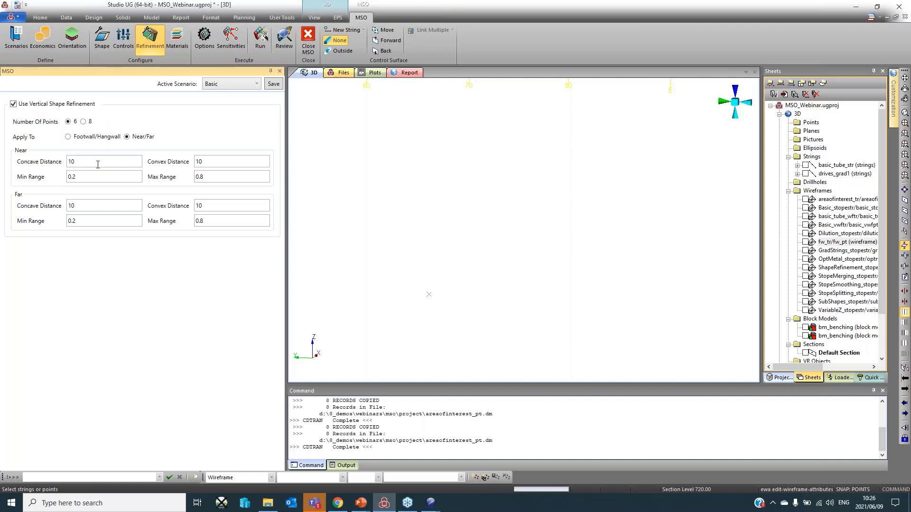
{"action": "left_click_drag", "start_coordinate": [97, 164], "coordinate": [61, 157]}
{"action": "left_click", "coordinate": [125, 160]}
- Review the material configuration settings and open the general and post-processing options of the scenario
{"action": "left_click", "coordinate": [176, 39]}
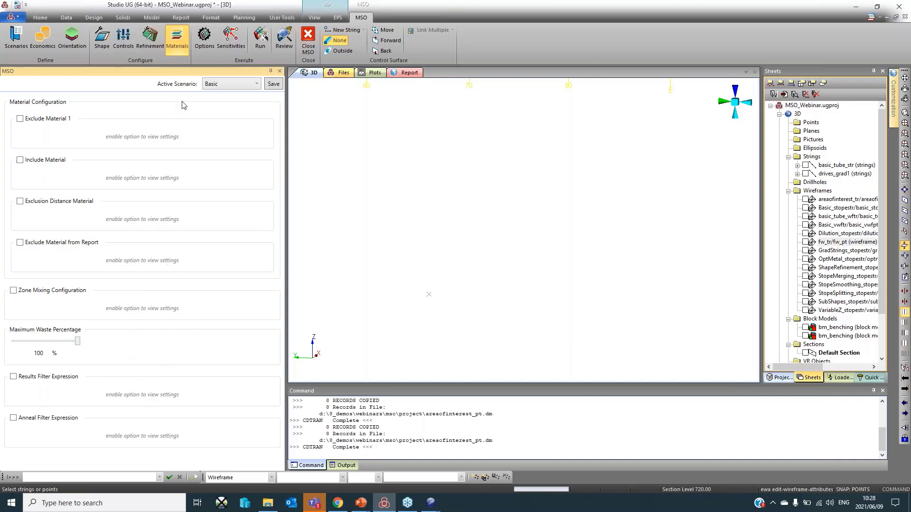
{"action": "left_click", "coordinate": [203, 43]}
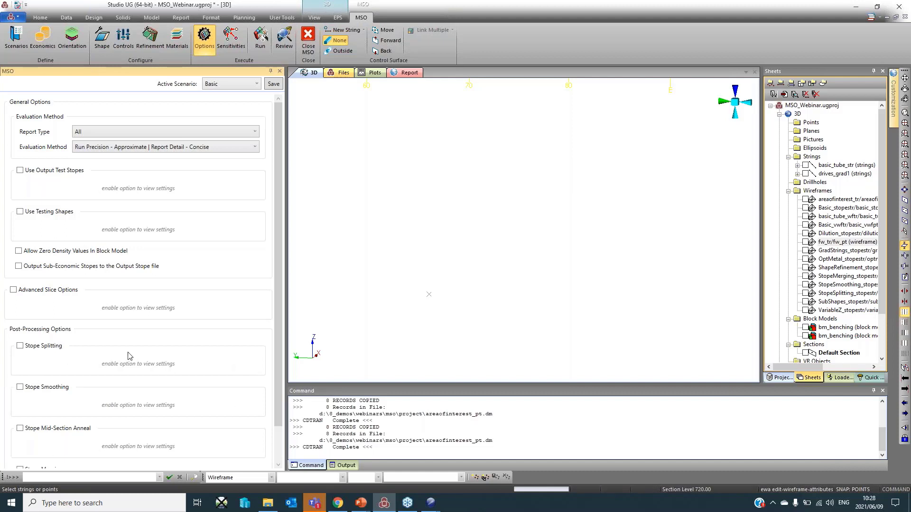
- Examine the Stope Splitting settings in the post-processing options, leaving the option disabled
{"action": "scroll", "coordinate": [132, 345], "scroll_direction": "down", "scroll_amount": 1}
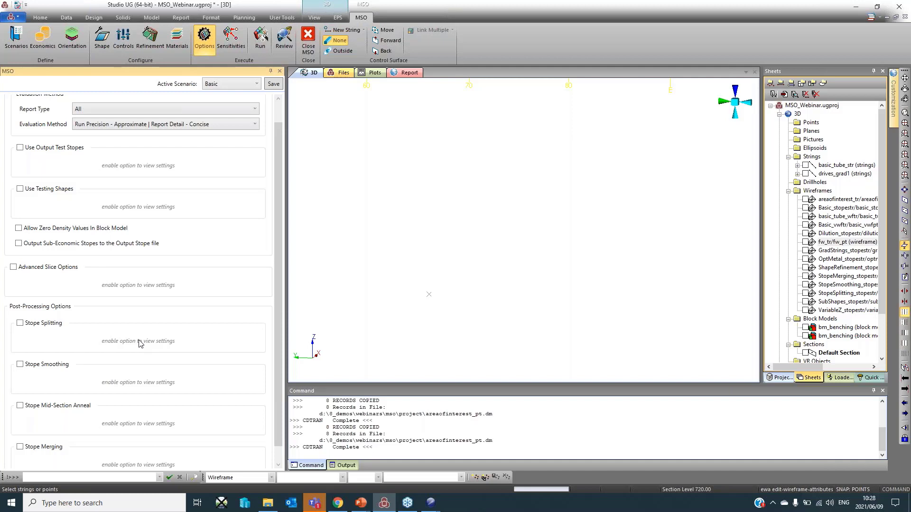
{"action": "left_click", "coordinate": [50, 323]}
{"action": "scroll", "coordinate": [45, 346], "scroll_direction": "down", "scroll_amount": 1}
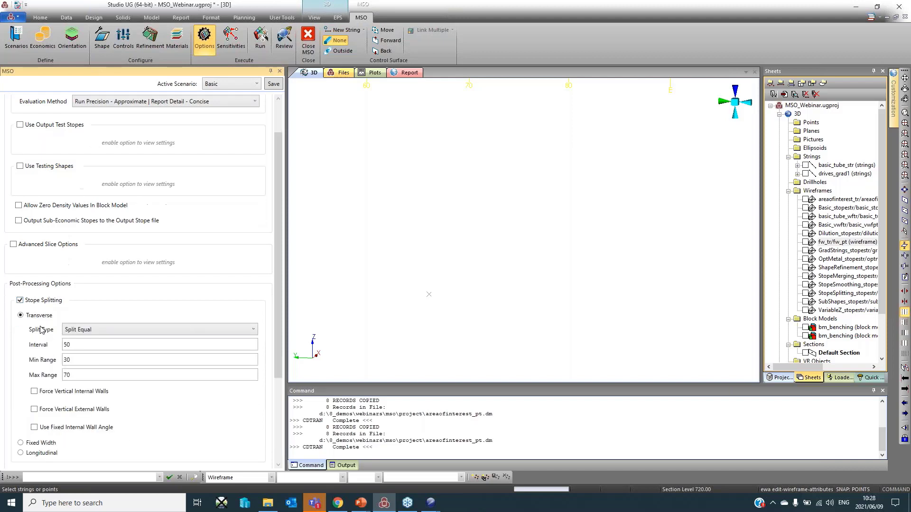
{"action": "left_click", "coordinate": [41, 300]}
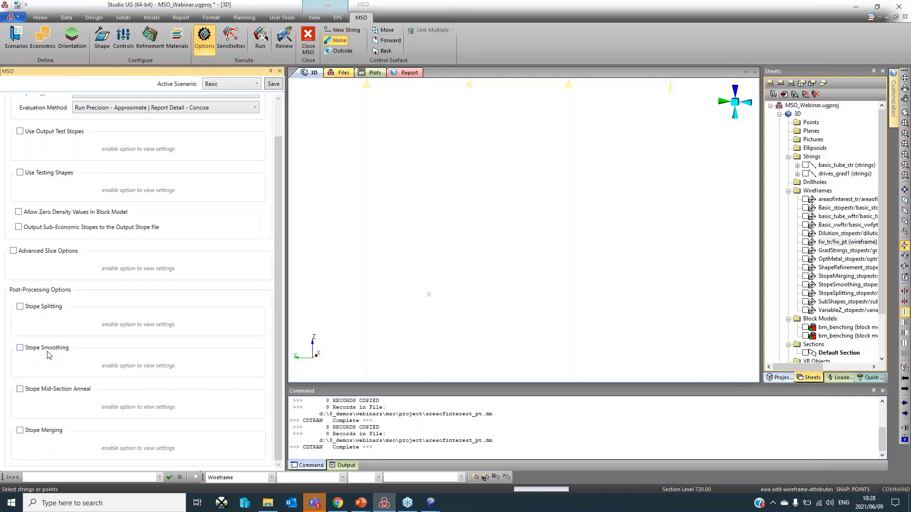
- Examine the Stope Smoothing and Stope Merging settings in the post-processing options, leaving both options disabled
{"action": "left_click", "coordinate": [47, 348]}
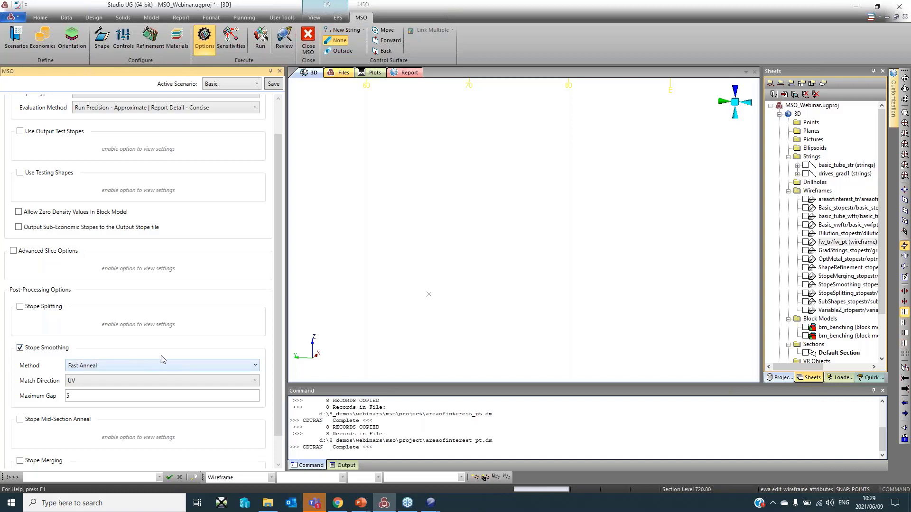
{"action": "scroll", "coordinate": [80, 384], "scroll_direction": "down", "scroll_amount": 1}
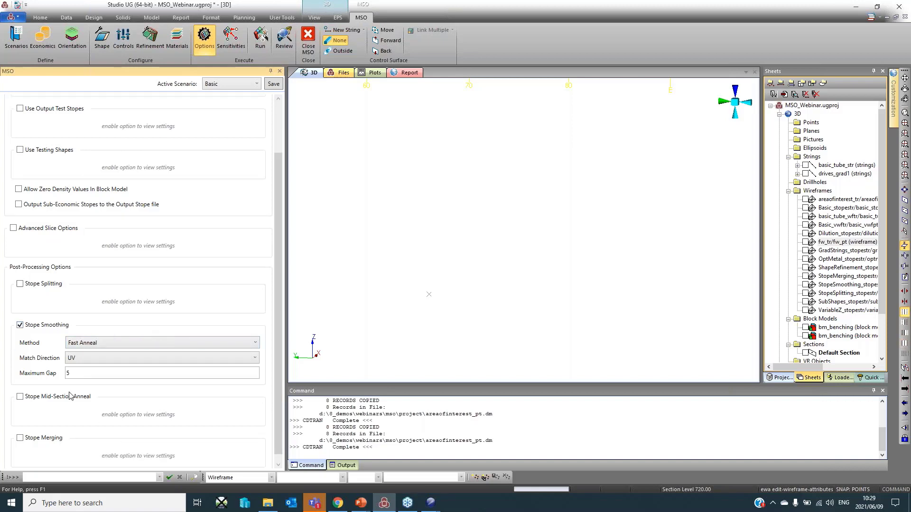
{"action": "left_click", "coordinate": [38, 439]}
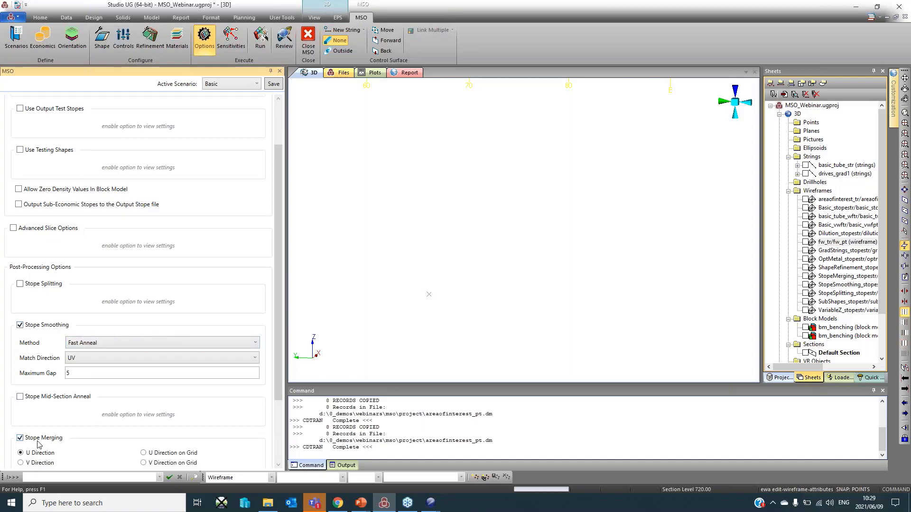
{"action": "left_click", "coordinate": [21, 325]}
{"action": "scroll", "coordinate": [122, 366], "scroll_direction": "down", "scroll_amount": 3}
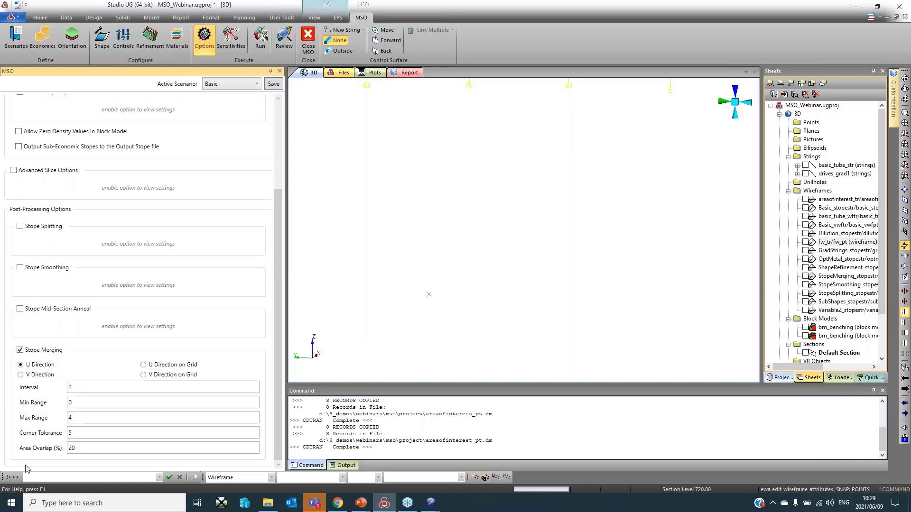
{"action": "left_click", "coordinate": [54, 350]}
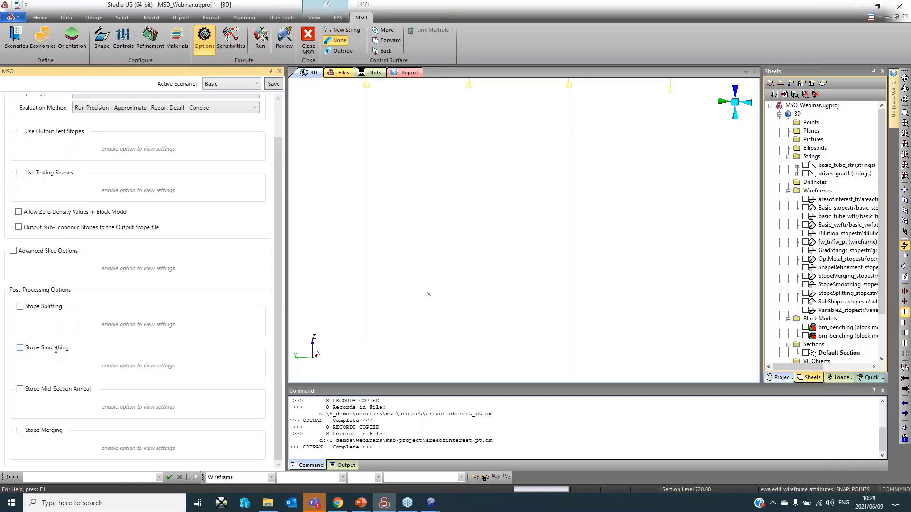
{"action": "scroll", "coordinate": [204, 246], "scroll_direction": "up", "scroll_amount": 3}
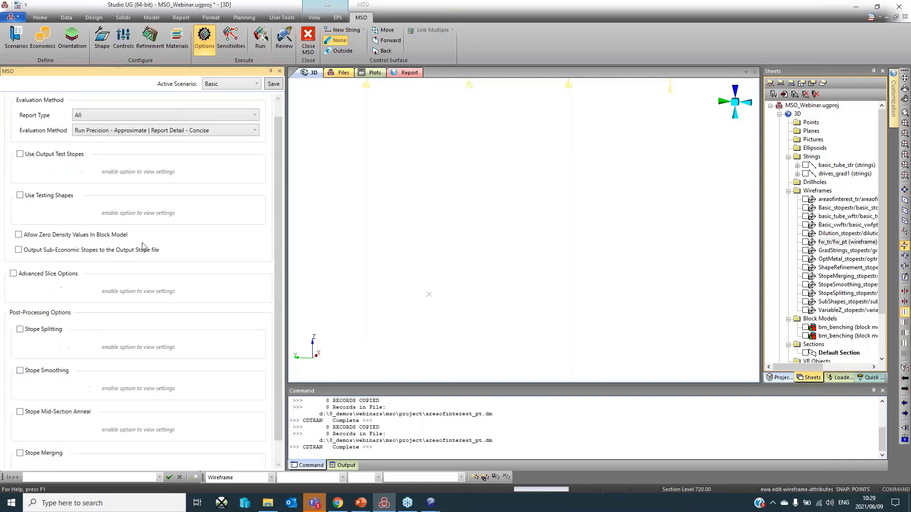
- Examine the Basic scenario's sensitivity parameters, the scenario run setup and the list of reviewable outputs
{"action": "left_click", "coordinate": [228, 42]}
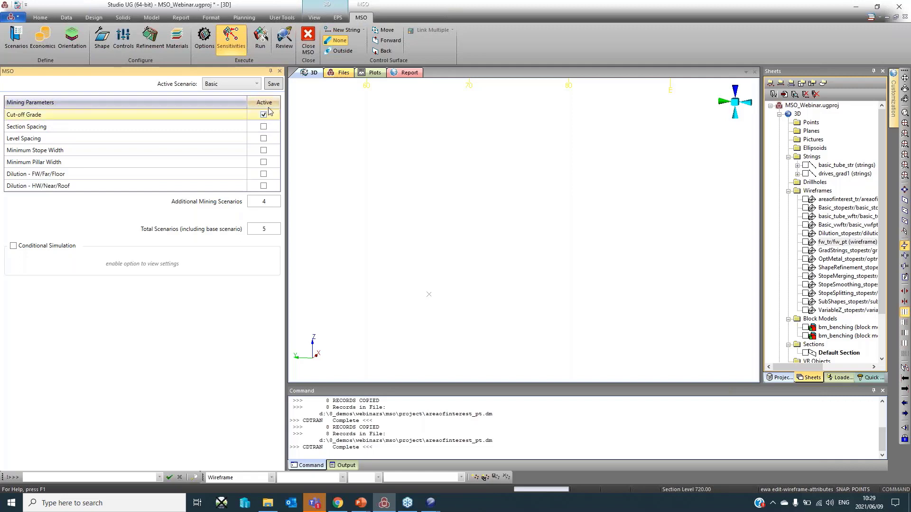
{"action": "left_click", "coordinate": [264, 201]}
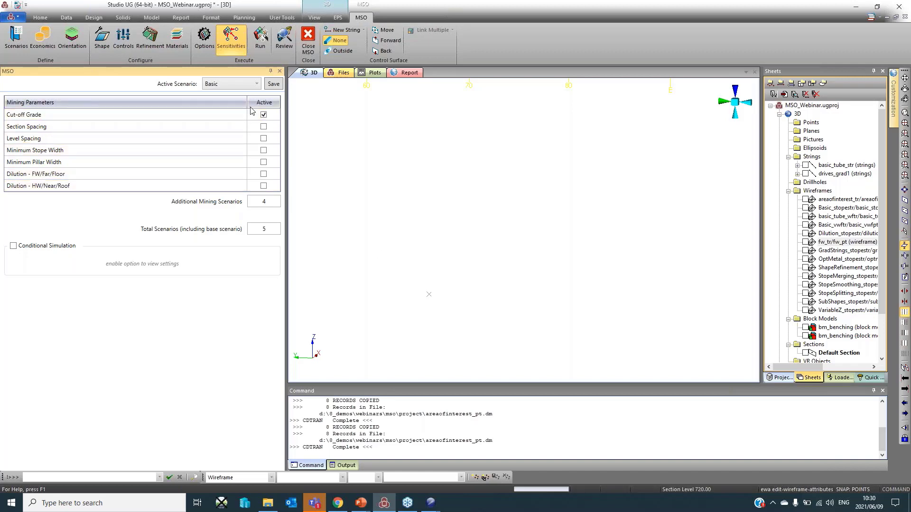
{"action": "double_click", "coordinate": [229, 71]}
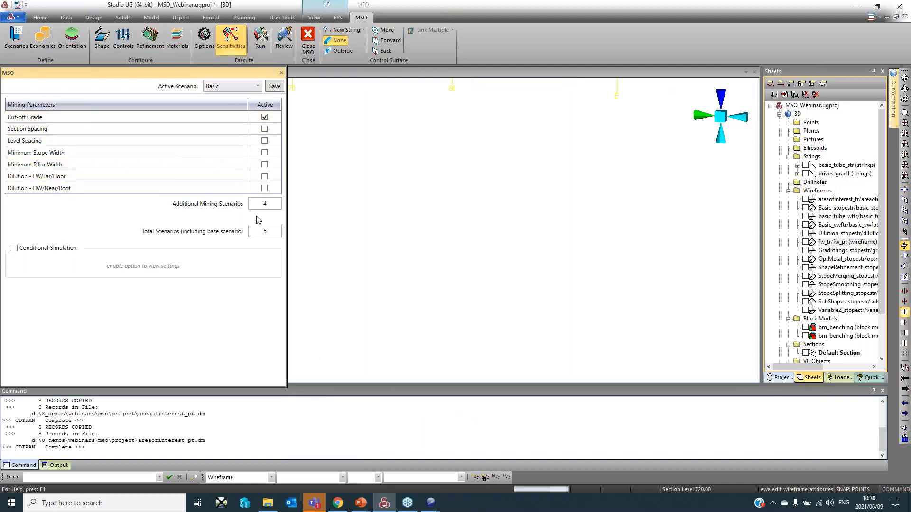
{"action": "left_click", "coordinate": [260, 38]}
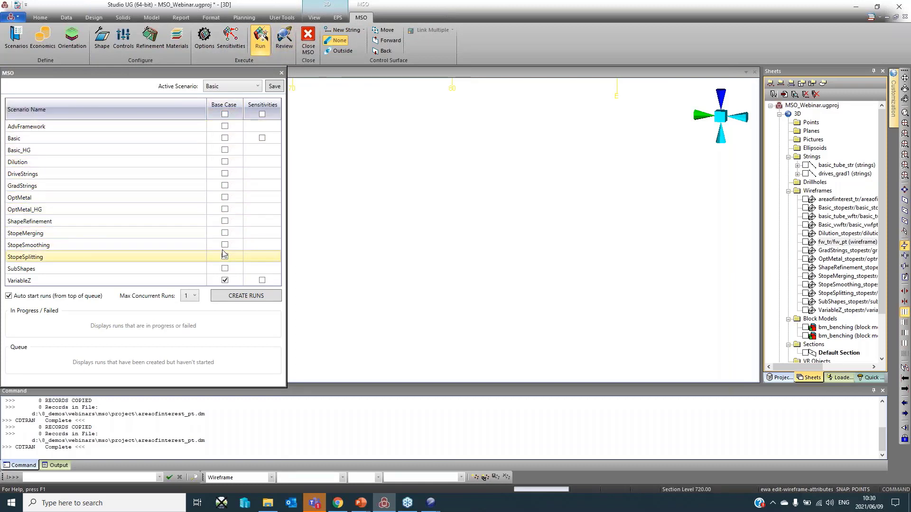
{"action": "left_click", "coordinate": [283, 38]}
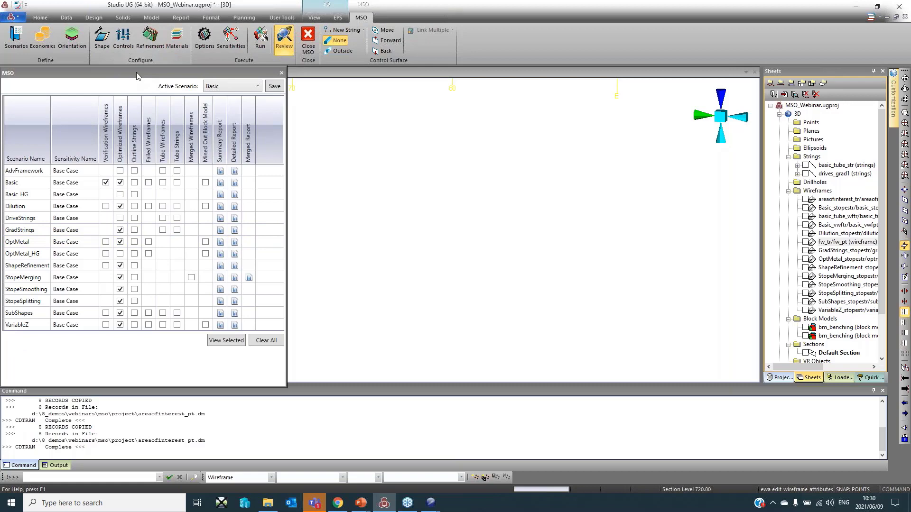
- Collapse the MSO panel and display the Basic_stopestr stope wireframe in full in the 3D view
{"action": "left_click_drag", "start_coordinate": [136, 72], "coordinate": [264, 74]}
{"action": "left_click", "coordinate": [270, 72]}
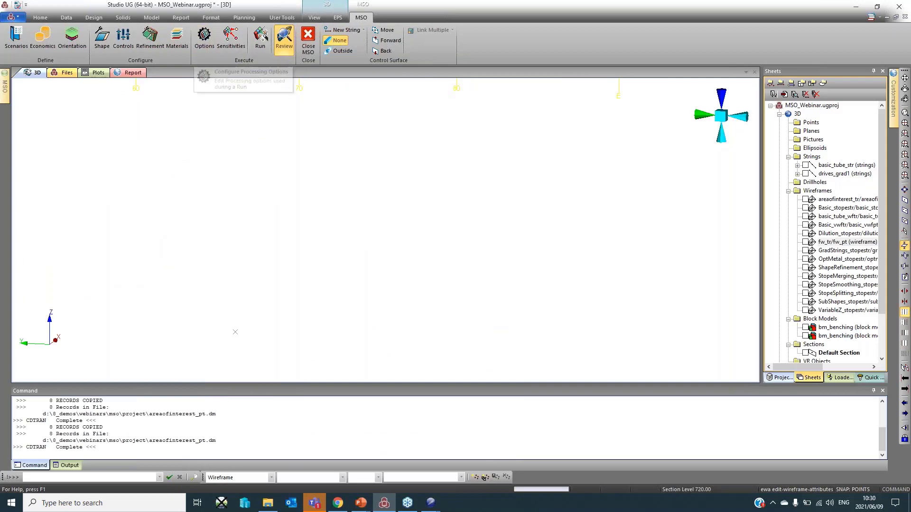
{"action": "left_click", "coordinate": [805, 208]}
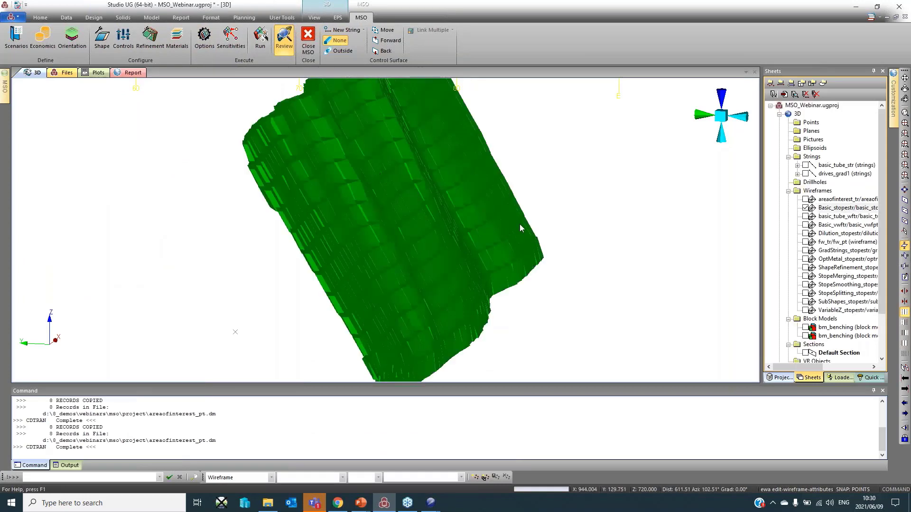
{"action": "scroll", "coordinate": [498, 226], "scroll_direction": "down", "scroll_amount": 2}
{"action": "left_click_drag", "start_coordinate": [452, 244], "coordinate": [342, 217], "text": "shift"}
{"action": "scroll", "coordinate": [341, 213], "scroll_direction": "down", "scroll_amount": 2}
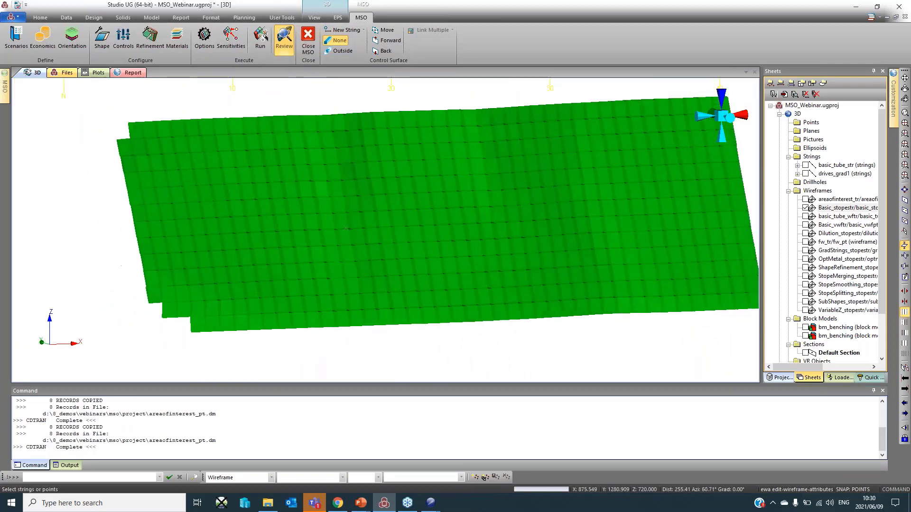
{"action": "middle_click_drag", "start_coordinate": [448, 213], "coordinate": [411, 214]}
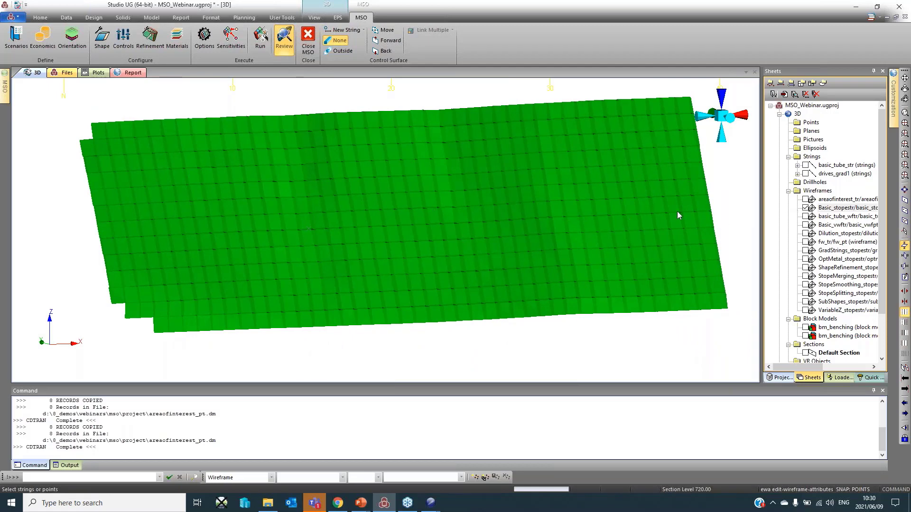
- Colour the Basic_stopestr wireframe with its STOPENUM legend, using the STOPENUM column, and inspect the individual stopes
{"action": "left_click", "coordinate": [502, 216]}
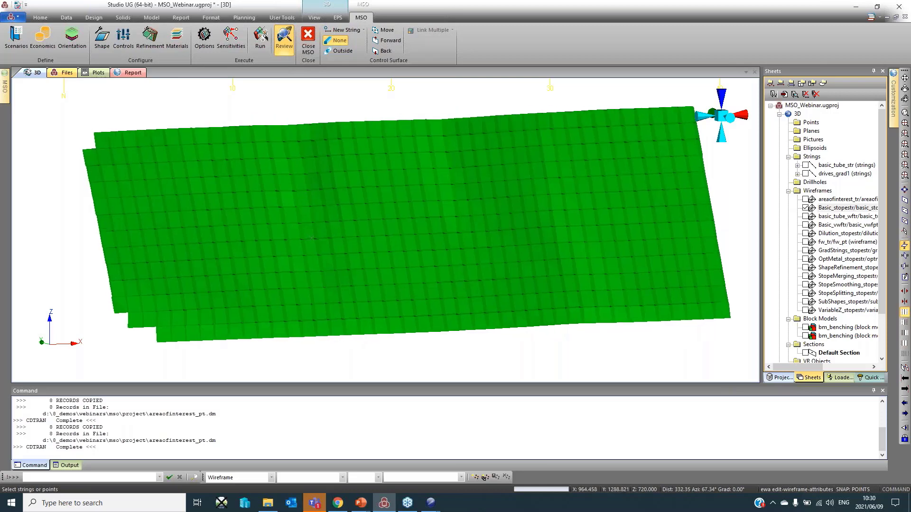
{"action": "left_click", "coordinate": [385, 248]}
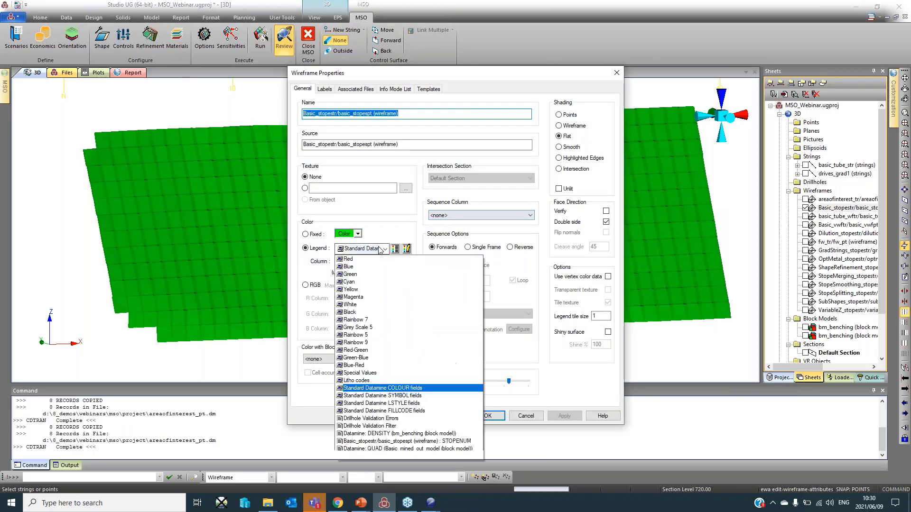
{"action": "left_click", "coordinate": [406, 441]}
{"action": "left_click", "coordinate": [396, 262]}
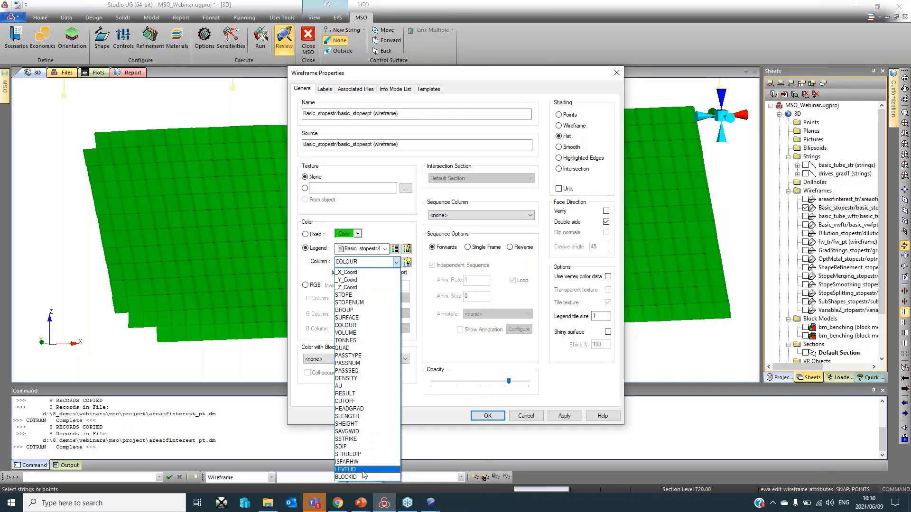
{"action": "left_click", "coordinate": [363, 303]}
{"action": "left_click", "coordinate": [559, 415]}
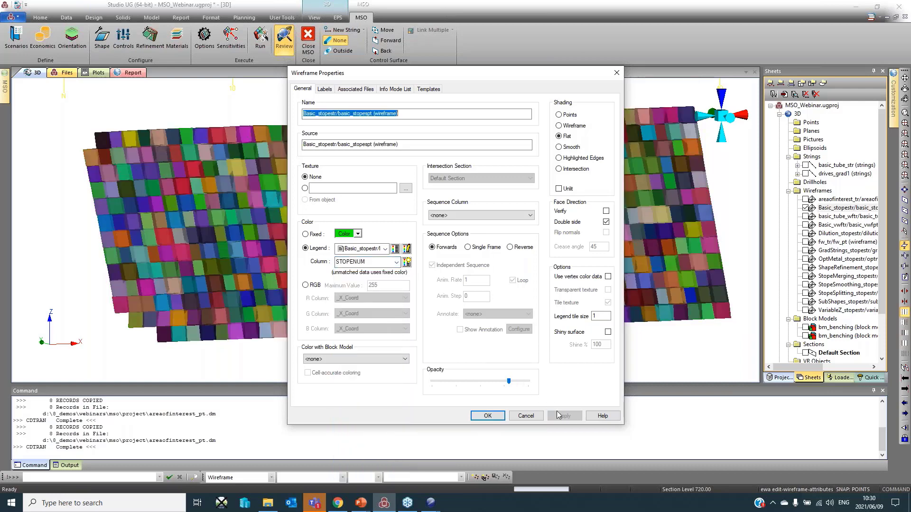
{"action": "key", "text": "Return"}
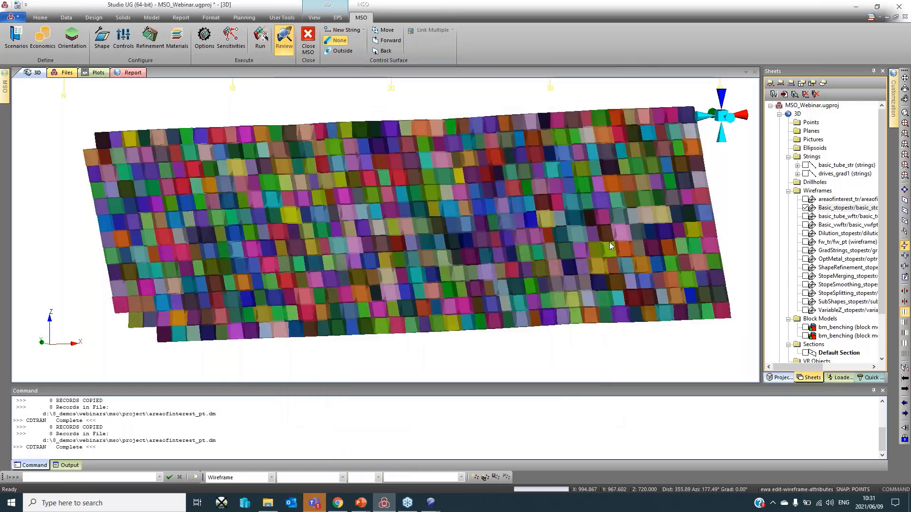
{"action": "left_click_drag", "start_coordinate": [330, 258], "coordinate": [281, 196]}
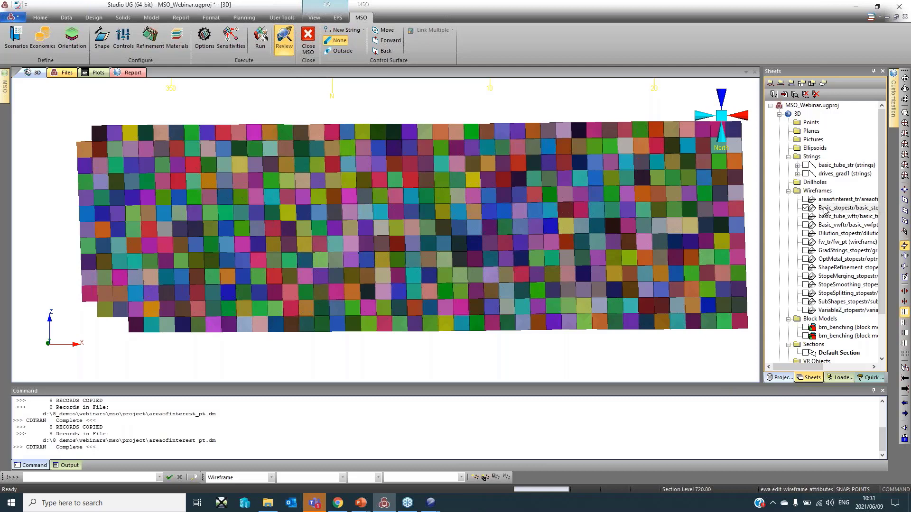
- Set the Basic_stopestr wireframe to a fixed green colour
{"action": "double_click", "coordinate": [825, 210]}
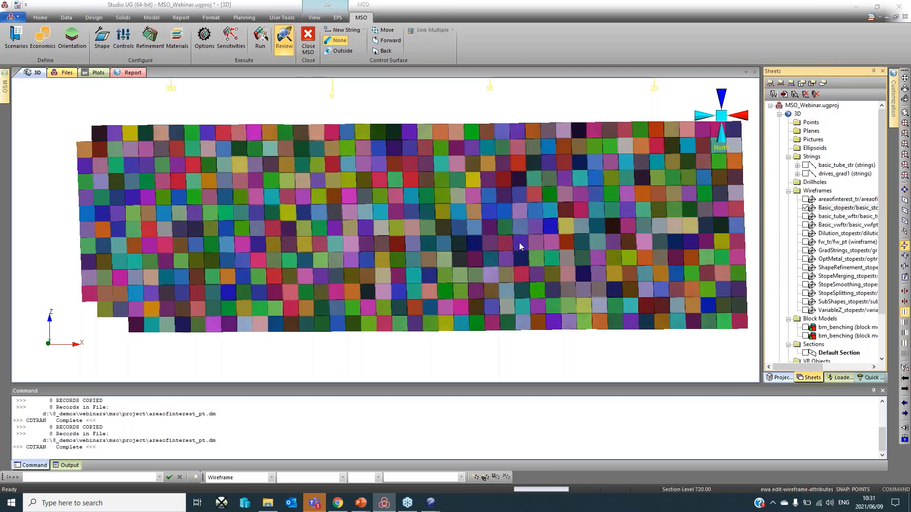
{"action": "left_click", "coordinate": [306, 234]}
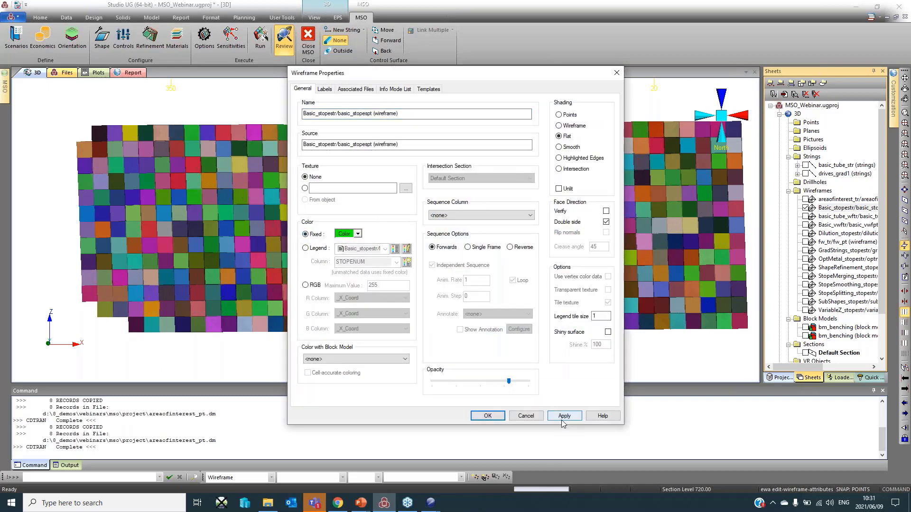
{"action": "left_click", "coordinate": [563, 415]}
{"action": "left_click", "coordinate": [488, 416]}
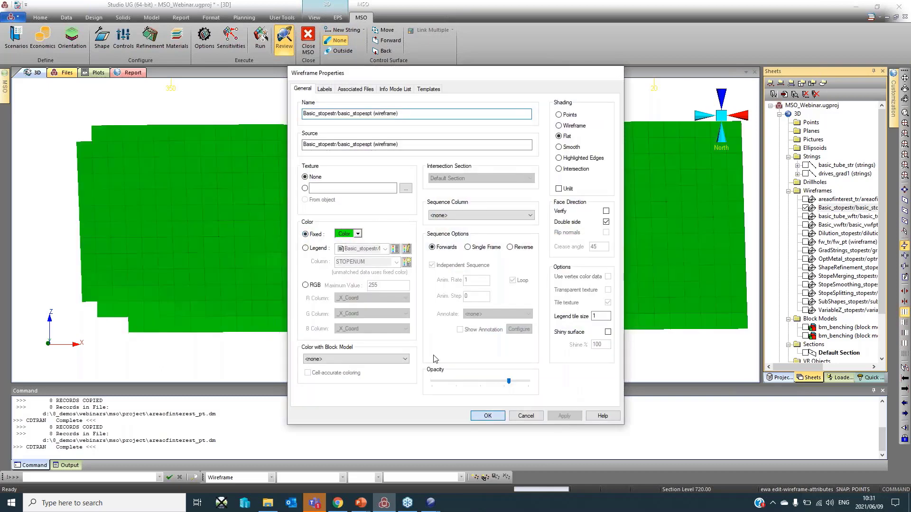
- Show the Dilution_stopestr wireframe together with the Basic stopes and place a North-South section through their western part
{"action": "left_click", "coordinate": [806, 234]}
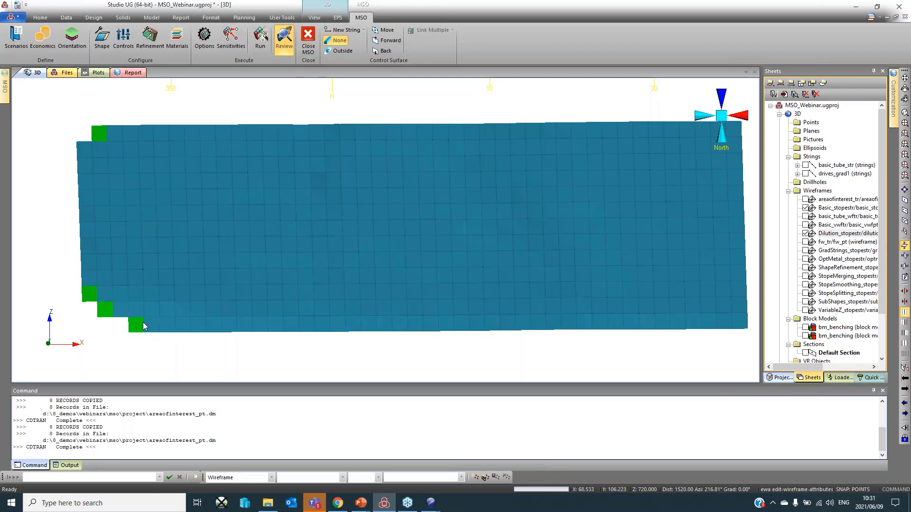
{"action": "left_click", "coordinate": [805, 209]}
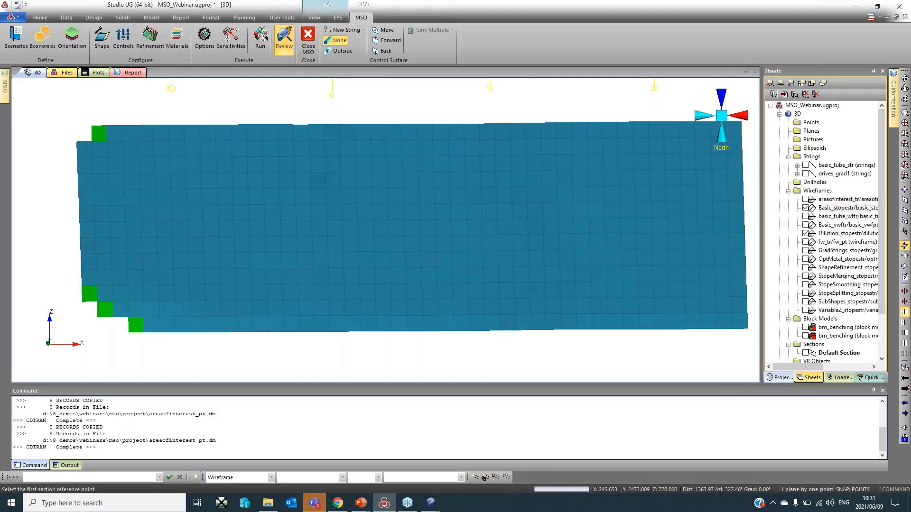
{"action": "left_click", "coordinate": [158, 134]}
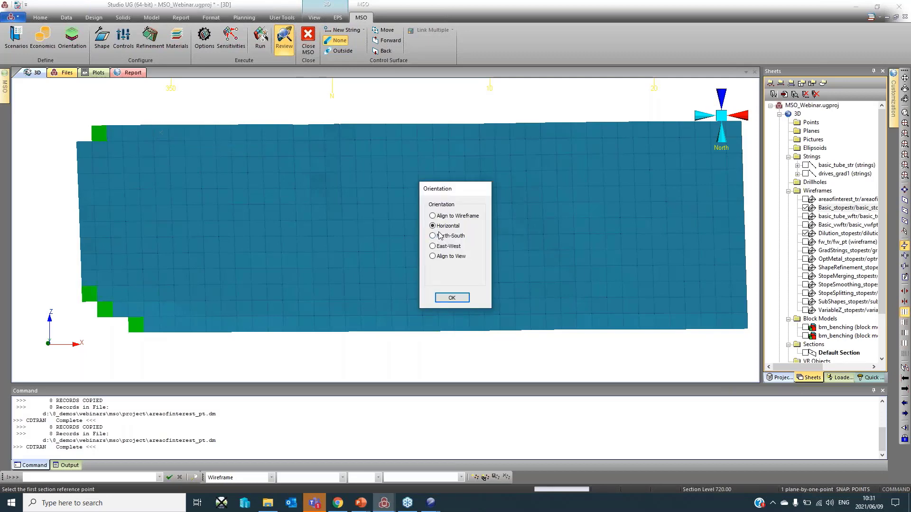
{"action": "left_click", "coordinate": [450, 298]}
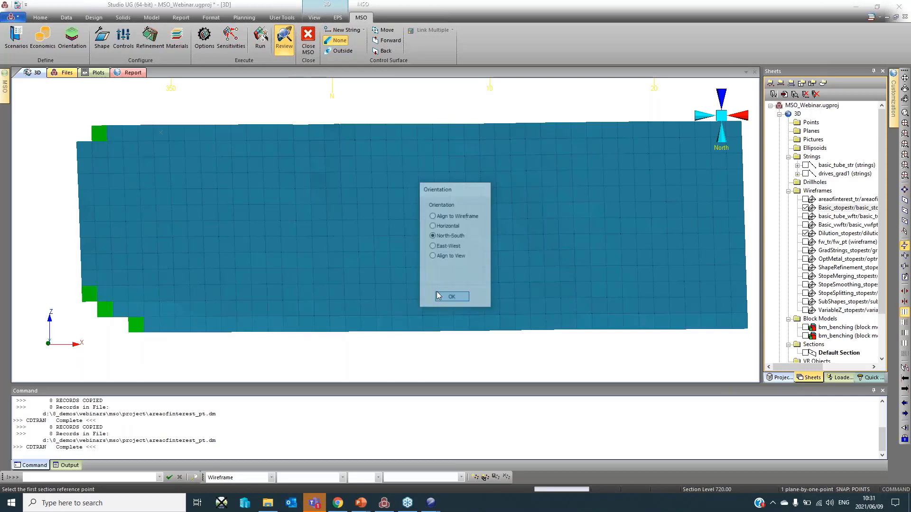
- Clip the 3D view to the section and display the wireframes as slices along it
{"action": "key", "text": "u"}
{"action": "key", "text": "c"}
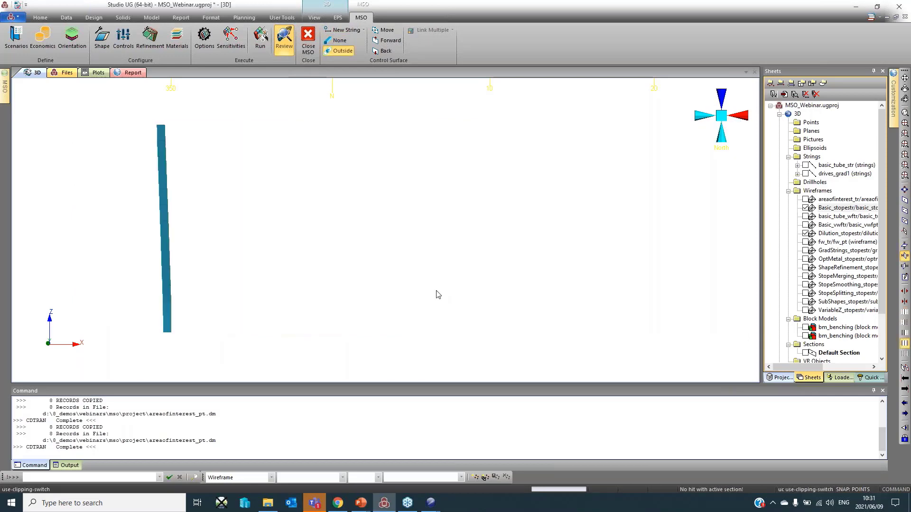
{"action": "key", "text": "t"}
{"action": "key", "text": "w"}
{"action": "key", "text": "s"}
{"action": "key", "text": "l"}
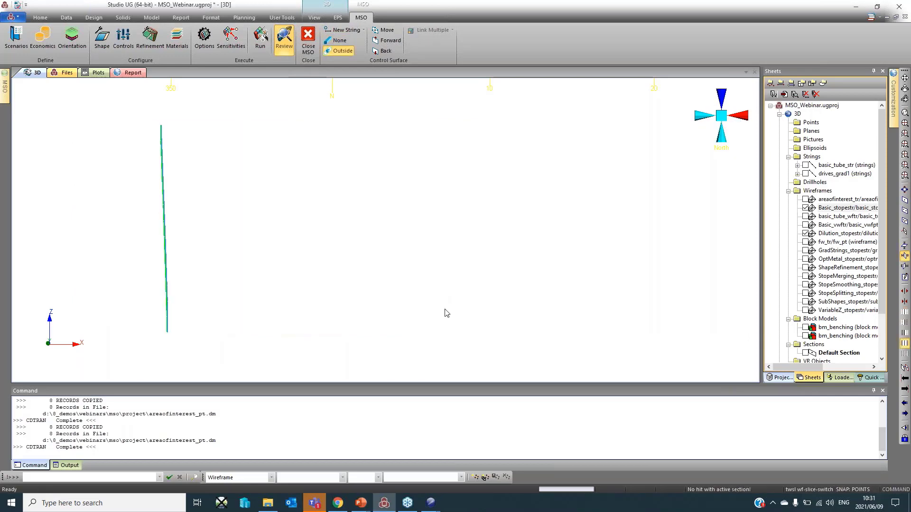
- Align the view with the North-South section and compare the Basic and Dilution stope outlines close up
{"action": "key", "text": "a"}
{"action": "key", "text": "w"}
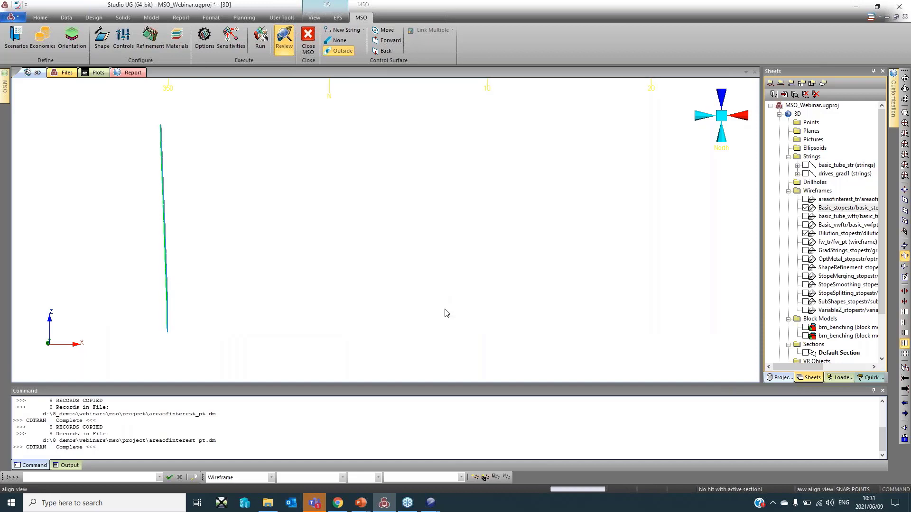
{"action": "scroll", "coordinate": [413, 278], "scroll_direction": "up", "scroll_amount": 8}
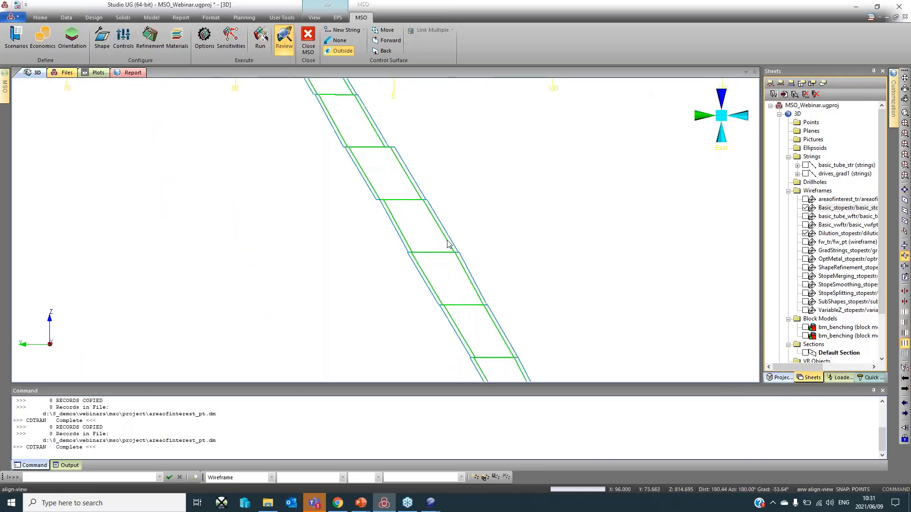
- Examine the gap between the Basic and Dilution stope outlines close up, and turn off the wireframe slice display
{"action": "scroll", "coordinate": [438, 230], "scroll_direction": "up", "scroll_amount": 1}
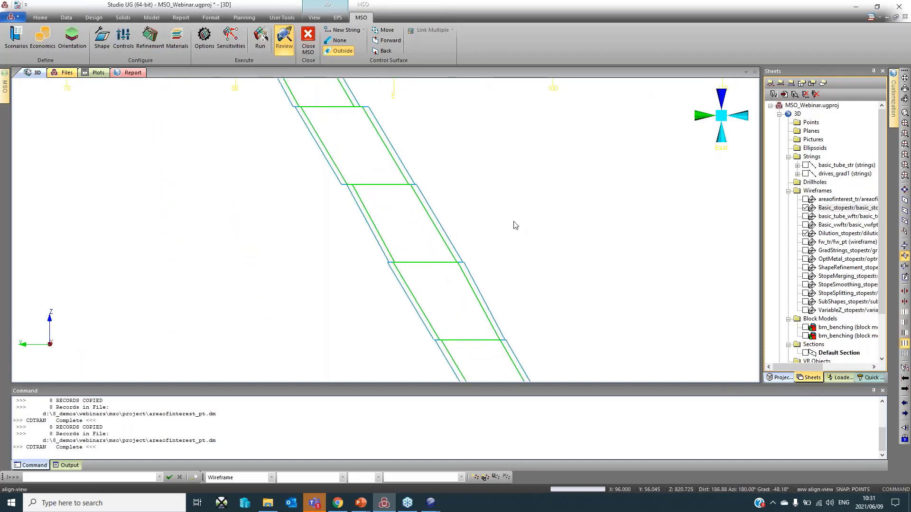
{"action": "scroll", "coordinate": [341, 233], "scroll_direction": "up", "scroll_amount": 3}
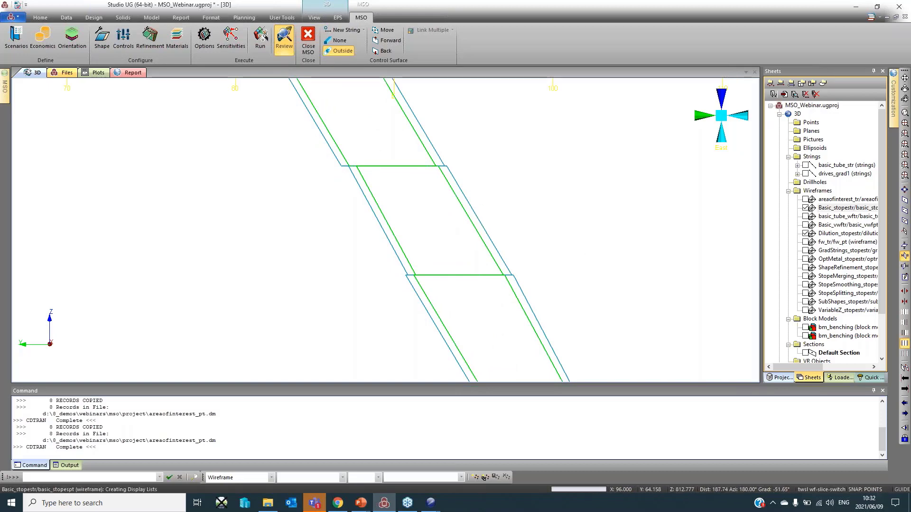
{"action": "left_click", "coordinate": [904, 266]}
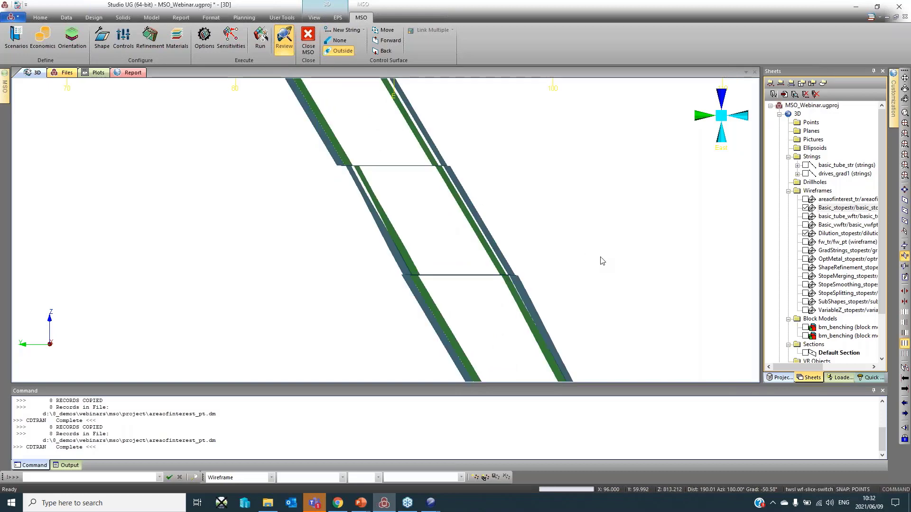
- Show the GradStrings_stopestr wireframe instead of Dilution_stopestr, and turn off section clipping to view the full extent of the stopes
{"action": "left_click", "coordinate": [805, 251]}
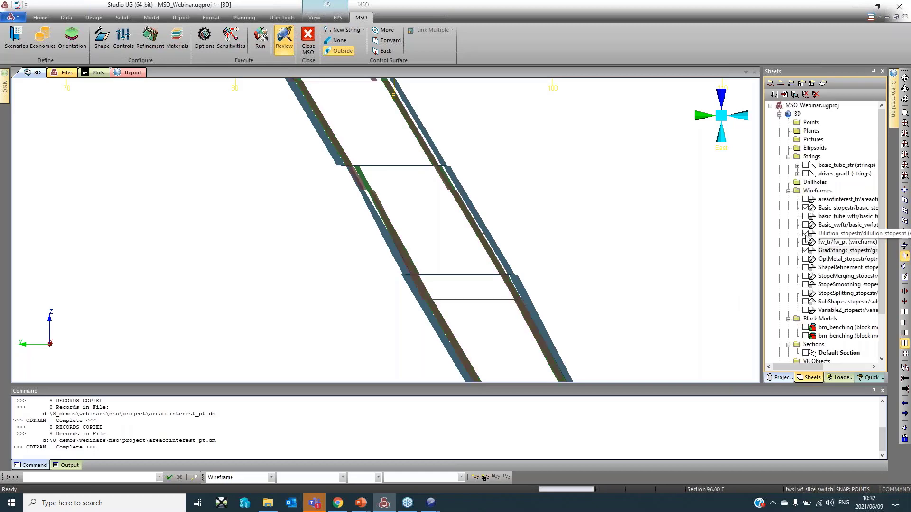
{"action": "left_click", "coordinate": [806, 235]}
{"action": "left_click_drag", "start_coordinate": [557, 243], "coordinate": [555, 243], "text": "shift"}
{"action": "key", "text": "u"}
{"action": "key", "text": "c"}
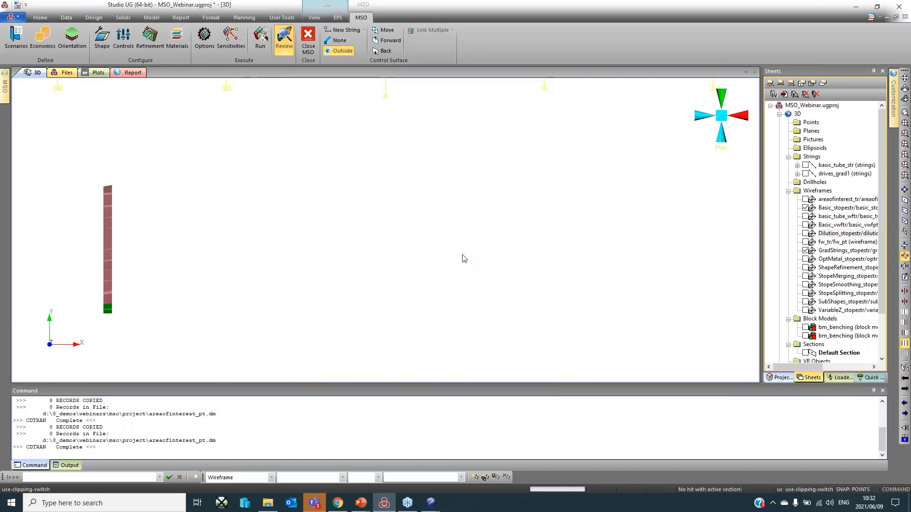
{"action": "left_click_drag", "start_coordinate": [423, 244], "coordinate": [411, 176], "text": "shift"}
{"action": "scroll", "coordinate": [636, 193], "scroll_direction": "down", "scroll_amount": 3}
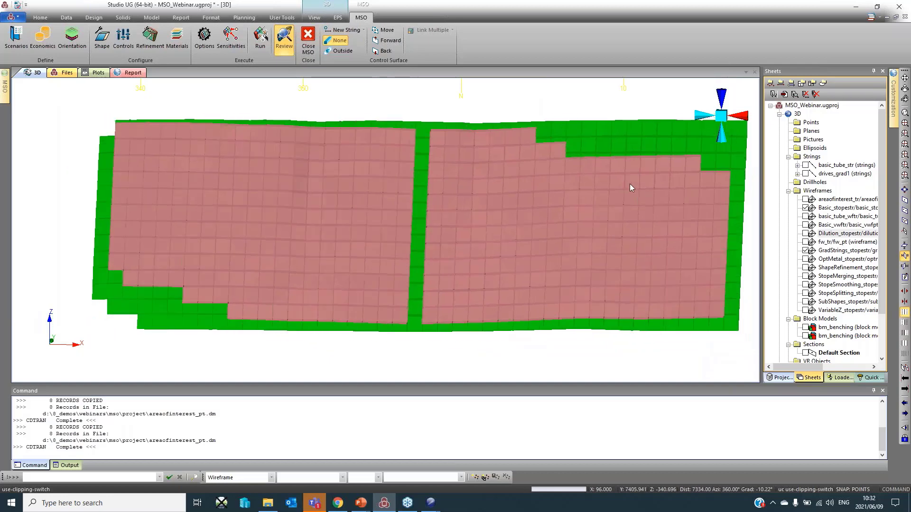
- Show the drives_grad1 strings without the Basic and GradStrings stopes, and select the lowest western drive string to examine its gradient
{"action": "left_click", "coordinate": [805, 173]}
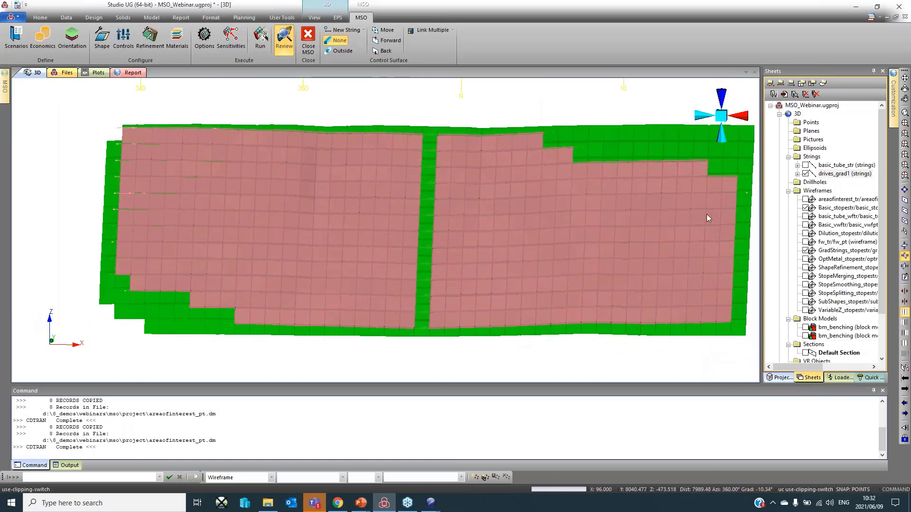
{"action": "left_click", "coordinate": [805, 208]}
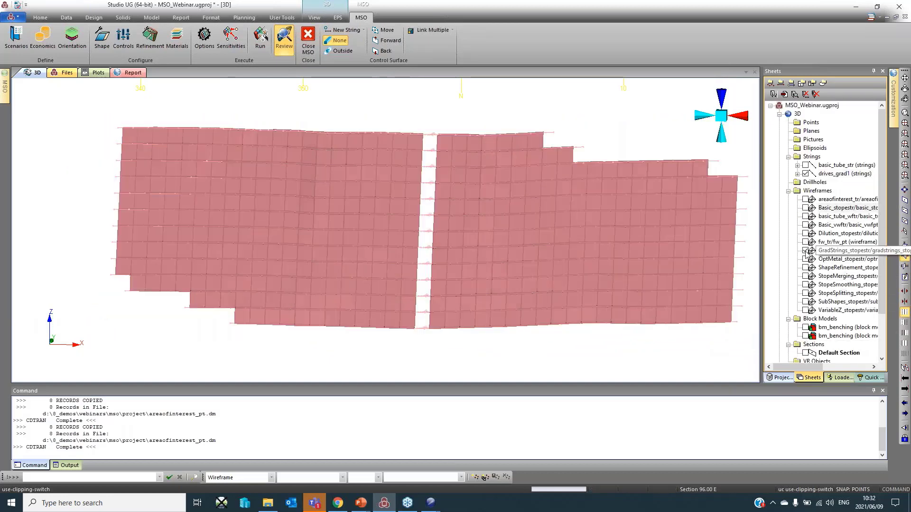
{"action": "left_click", "coordinate": [806, 251]}
{"action": "left_click", "coordinate": [459, 327]}
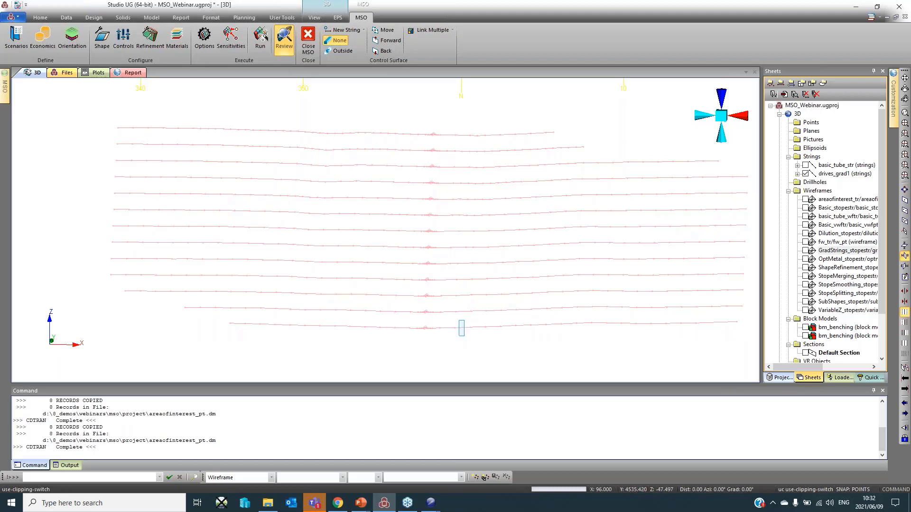
{"action": "left_click", "coordinate": [392, 328]}
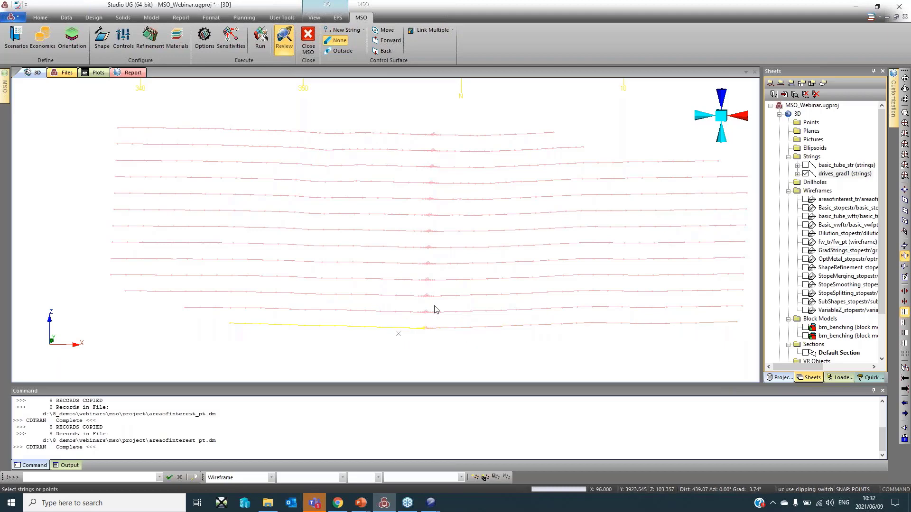
{"action": "scroll", "coordinate": [452, 303], "scroll_direction": "down", "scroll_amount": 1}
{"action": "middle_click_drag", "start_coordinate": [470, 297], "coordinate": [510, 298]}
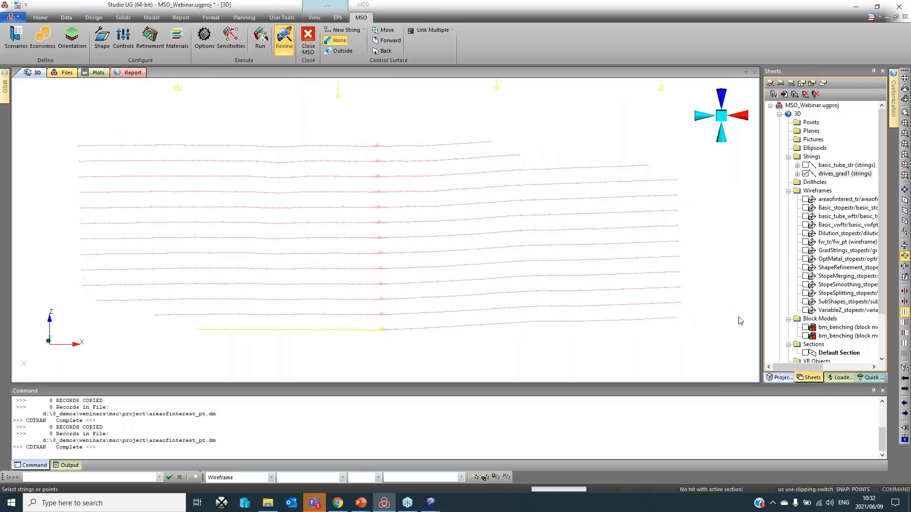
- Display the GradStrings stopes over the drive strings, and bring back the Basic stopes to compare their extents
{"action": "left_click", "coordinate": [806, 250]}
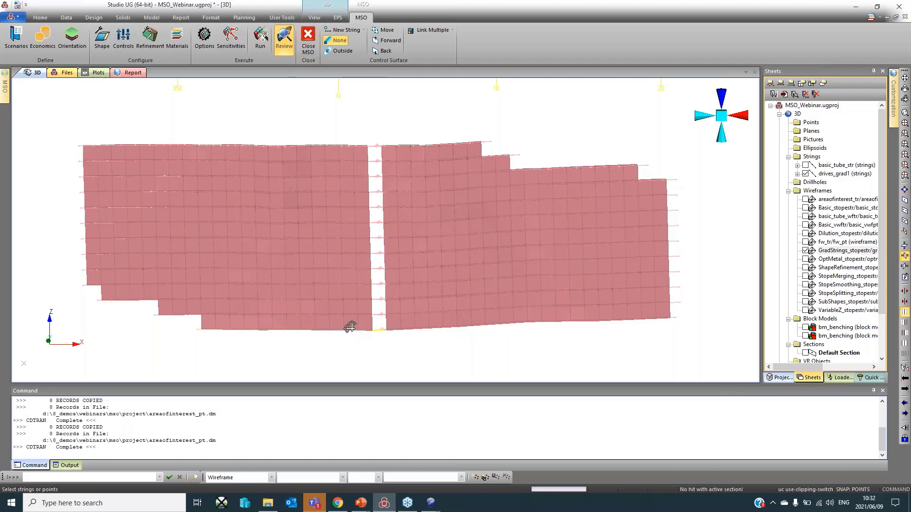
{"action": "middle_click_drag", "start_coordinate": [350, 321], "coordinate": [337, 315]}
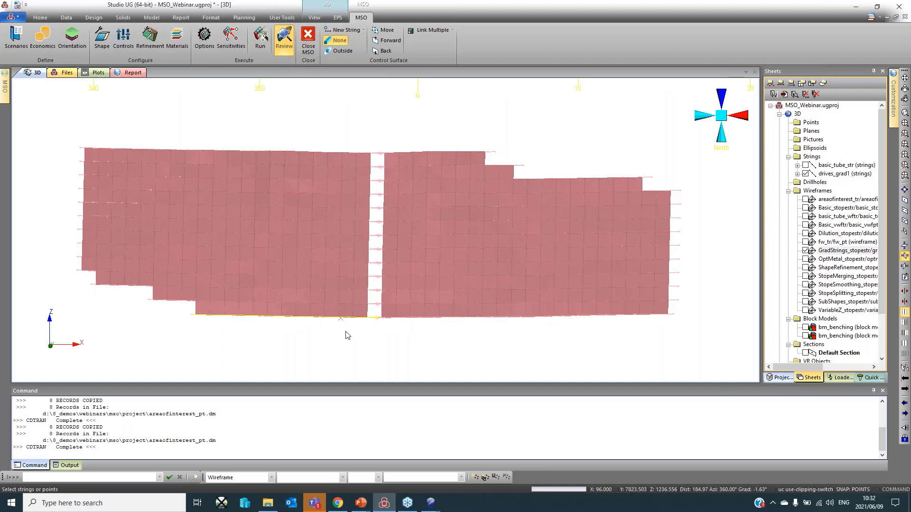
{"action": "left_click", "coordinate": [805, 208]}
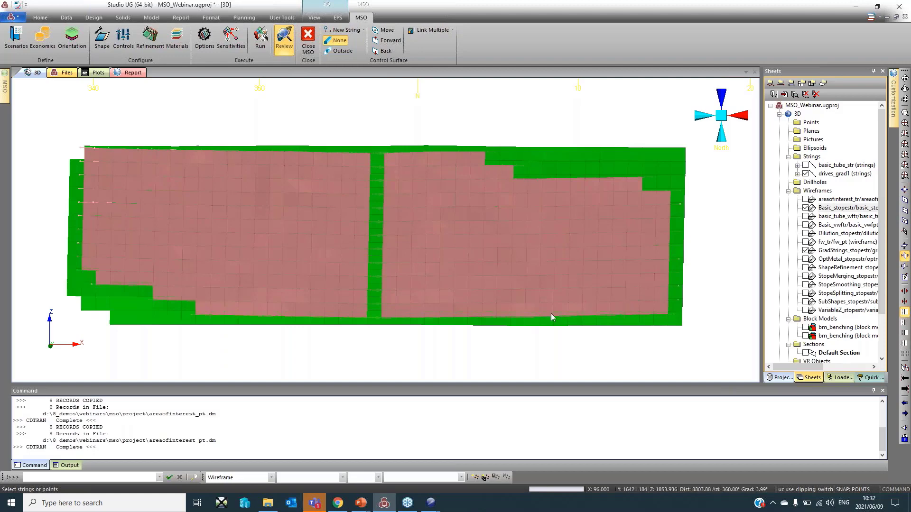
- Hide the GradStrings stopes and drives_grad1 strings, and show the ShapeRefinement_stopestr wireframe with the Basic stopes
{"action": "left_click", "coordinate": [806, 251]}
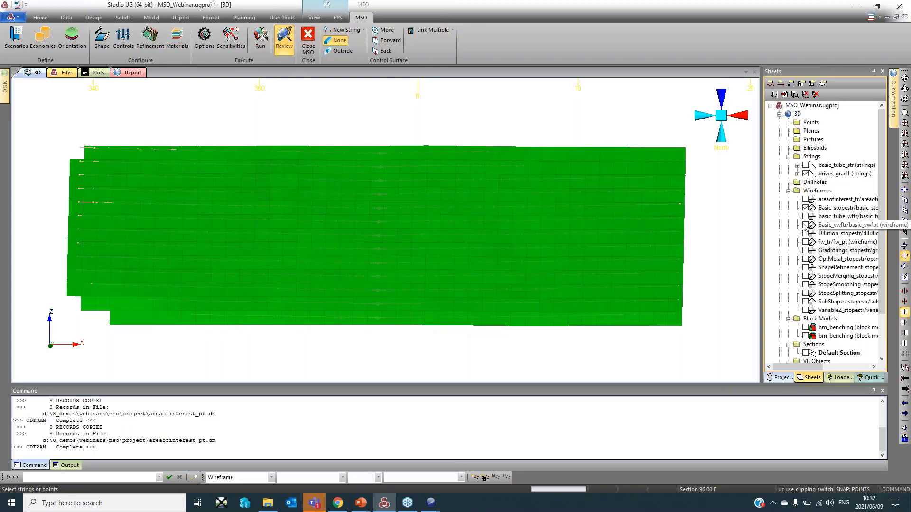
{"action": "left_click", "coordinate": [805, 174]}
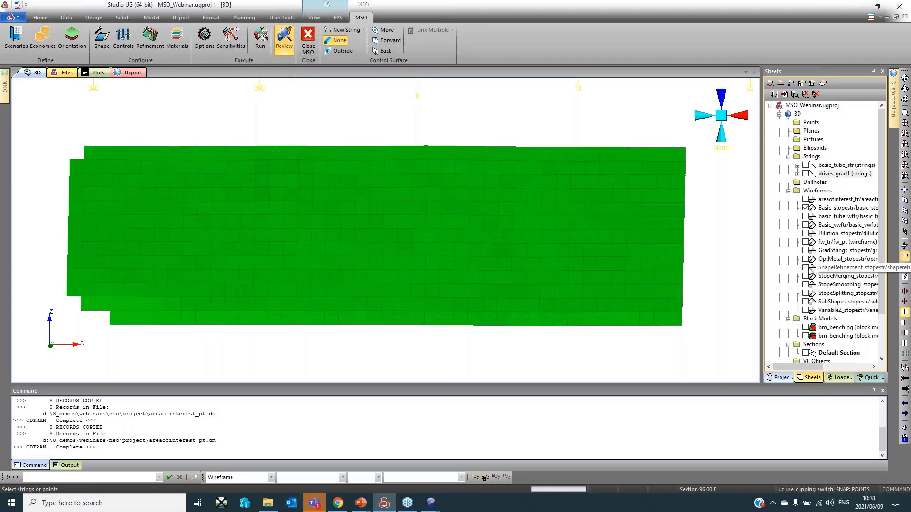
{"action": "left_click", "coordinate": [805, 267]}
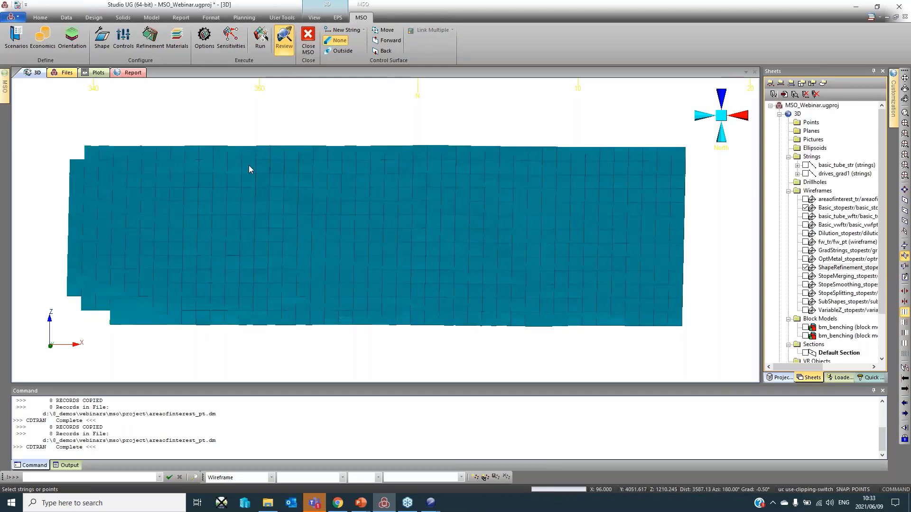
- Display the wireframes as slices, align the view with the section, and compare the Basic and ShapeRefinement outlines of the lower stopes
{"action": "type", "text": "twsl"}
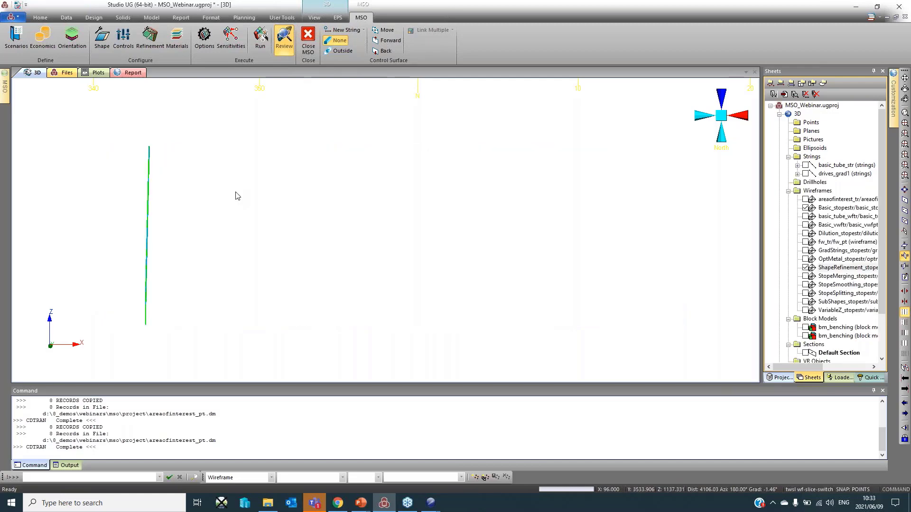
{"action": "type", "text": "aww align-view"}
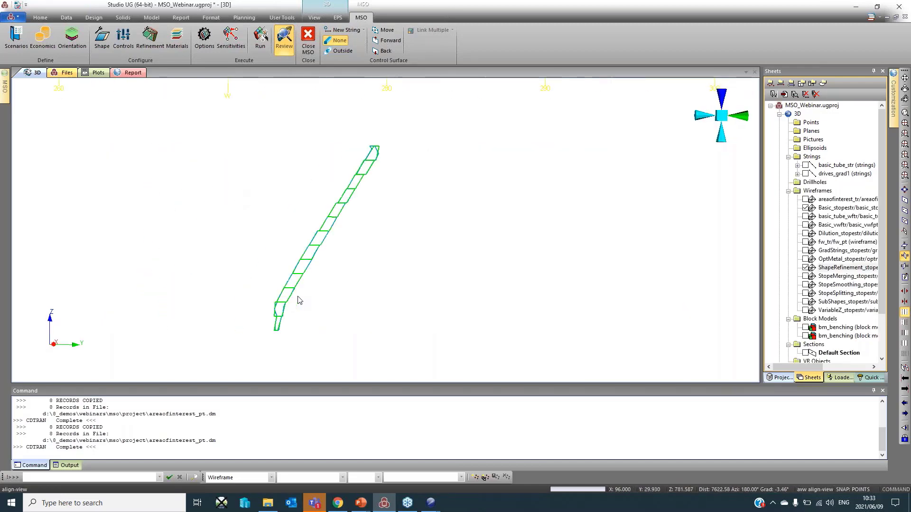
{"action": "scroll", "coordinate": [299, 300], "scroll_direction": "up", "scroll_amount": 6}
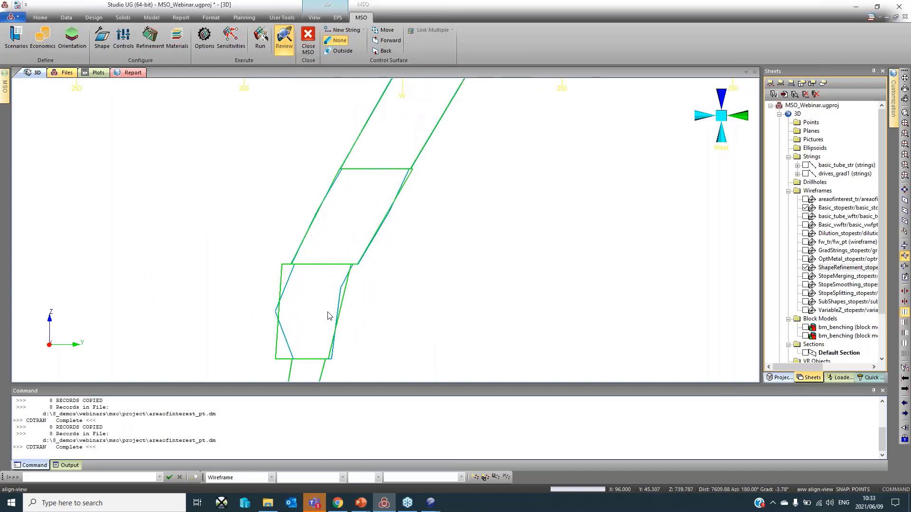
{"action": "scroll", "coordinate": [329, 316], "scroll_direction": "up", "scroll_amount": 2}
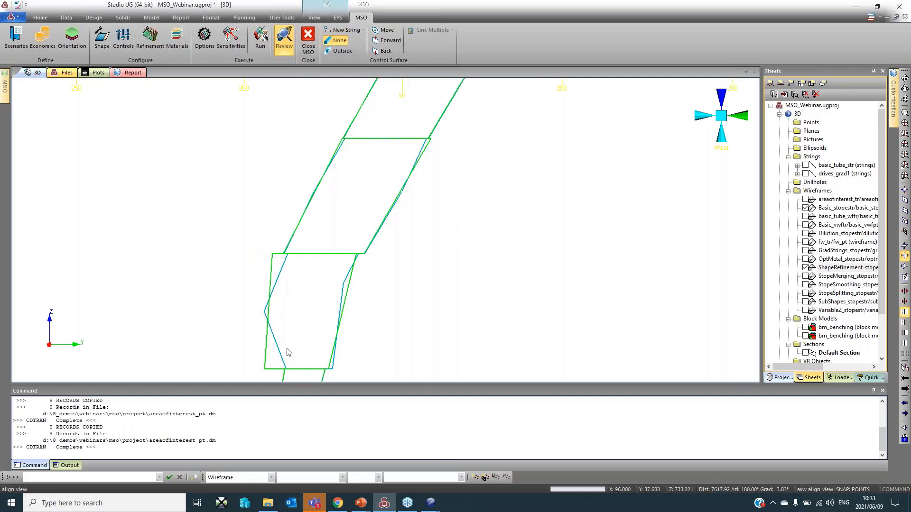
{"action": "scroll", "coordinate": [308, 303], "scroll_direction": "up", "scroll_amount": 5}
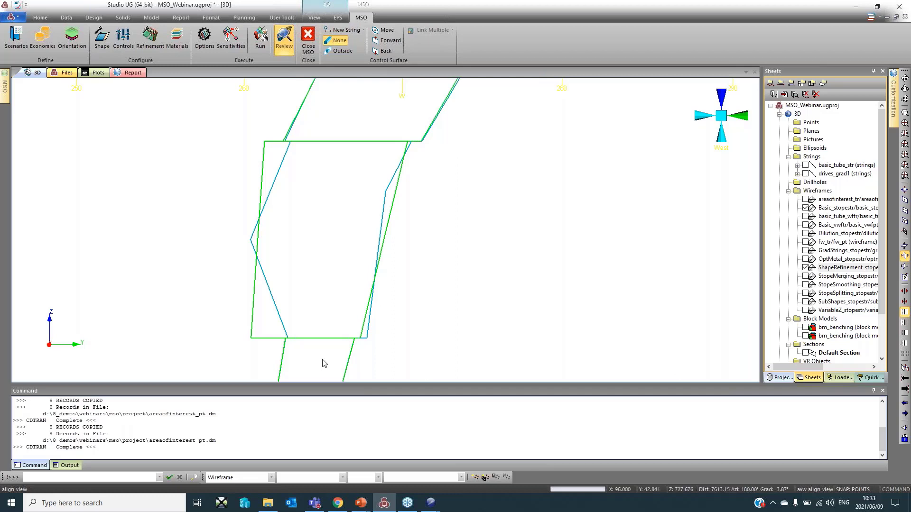
{"action": "left_click_drag", "start_coordinate": [362, 317], "coordinate": [356, 275]}
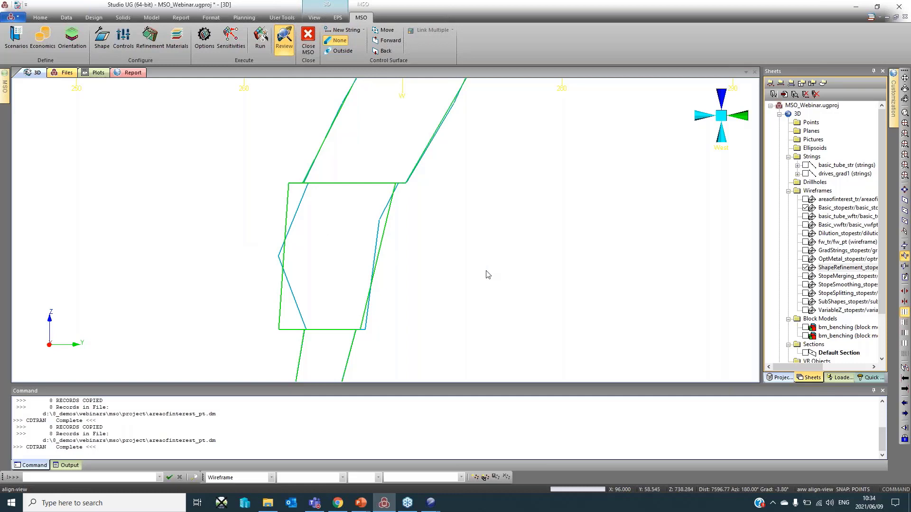
- Show only the StopeMerging_stopestr wireframe, with the slice display turned off, in a view of the whole stope face
{"action": "left_click", "coordinate": [805, 276]}
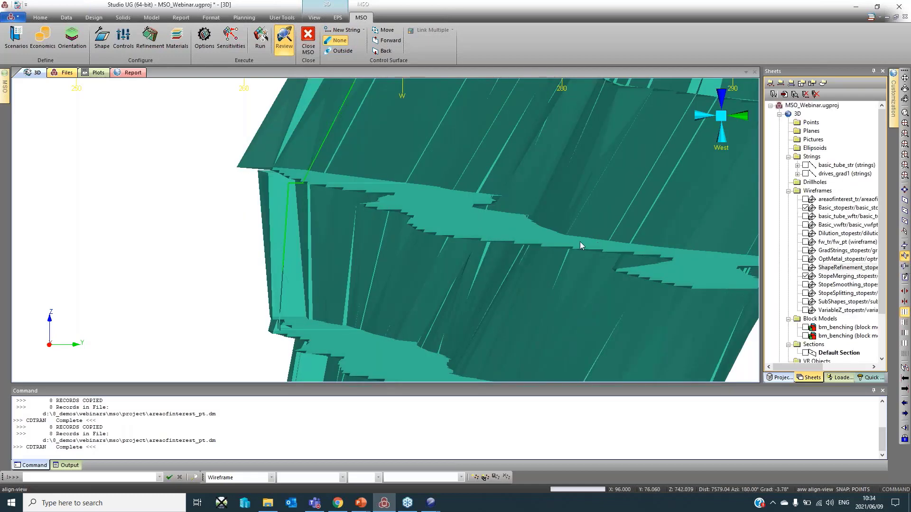
{"action": "key", "text": "p"}
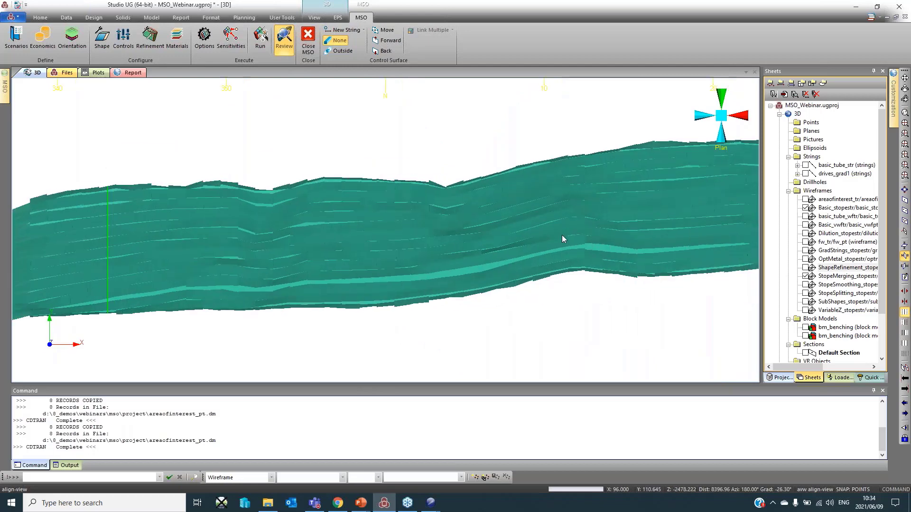
{"action": "type", "text": "twsl wf-slice-switch"}
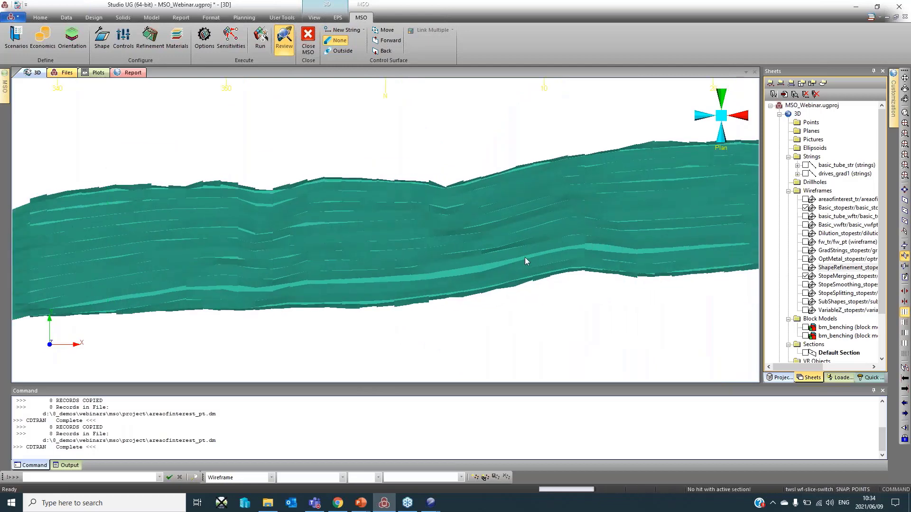
{"action": "left_click_drag", "start_coordinate": [254, 301], "coordinate": [522, 260]}
{"action": "left_click", "coordinate": [805, 275]}
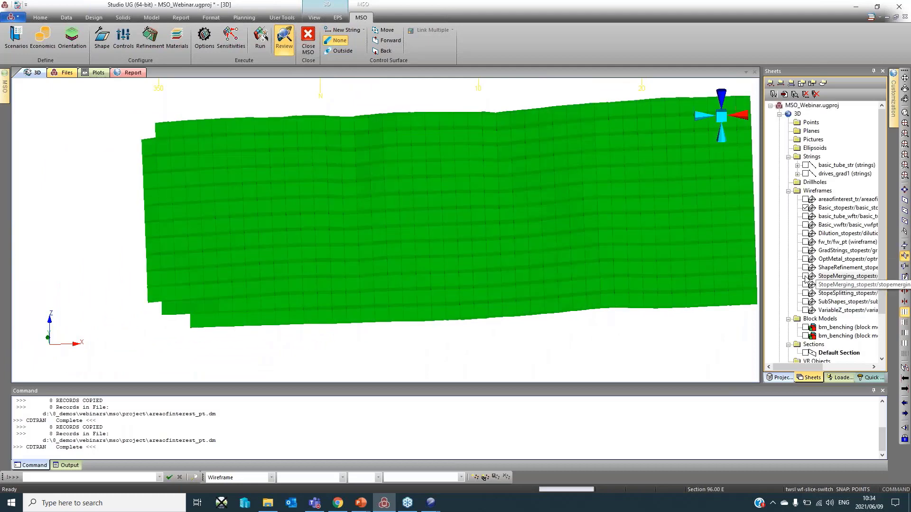
{"action": "left_click", "coordinate": [805, 276]}
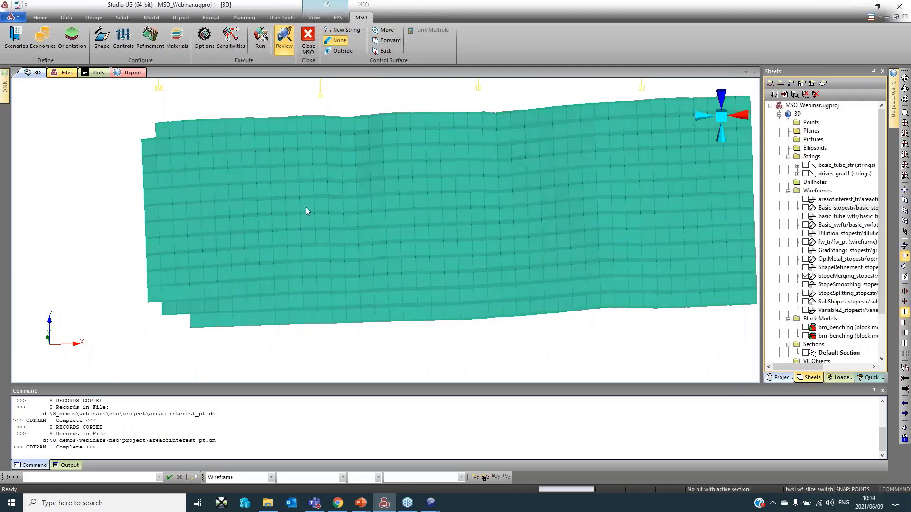
{"action": "middle_click_drag", "start_coordinate": [395, 217], "coordinate": [308, 238]}
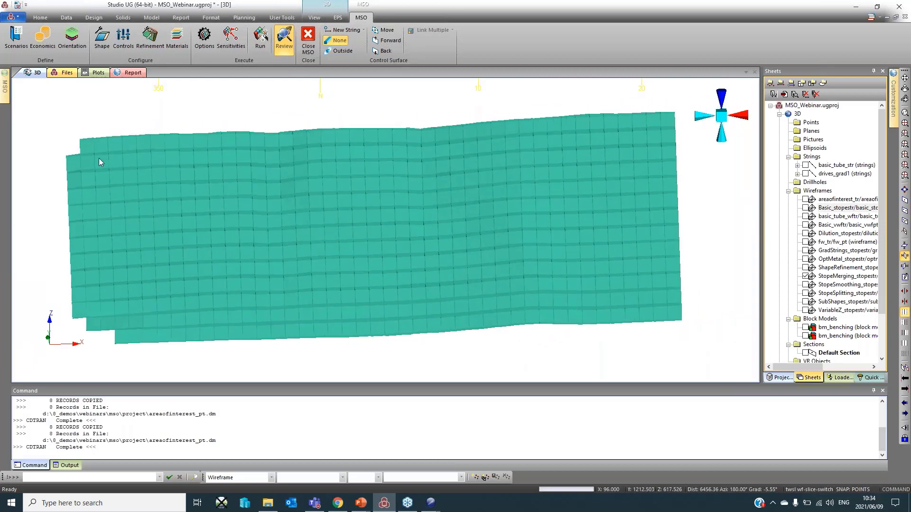
- Colour the StopeMerging_stopestr wireframe with the Basic_stopestr STOPENUM legend on the STOPENUM column and examine the merged stopes
{"action": "double_click", "coordinate": [238, 276]}
{"action": "left_click", "coordinate": [363, 249]}
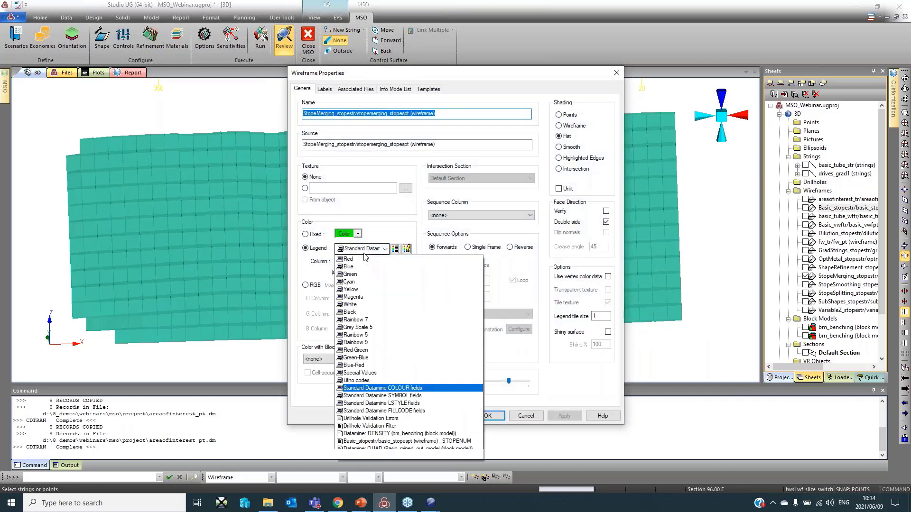
{"action": "left_click", "coordinate": [409, 441]}
{"action": "left_click", "coordinate": [396, 262]}
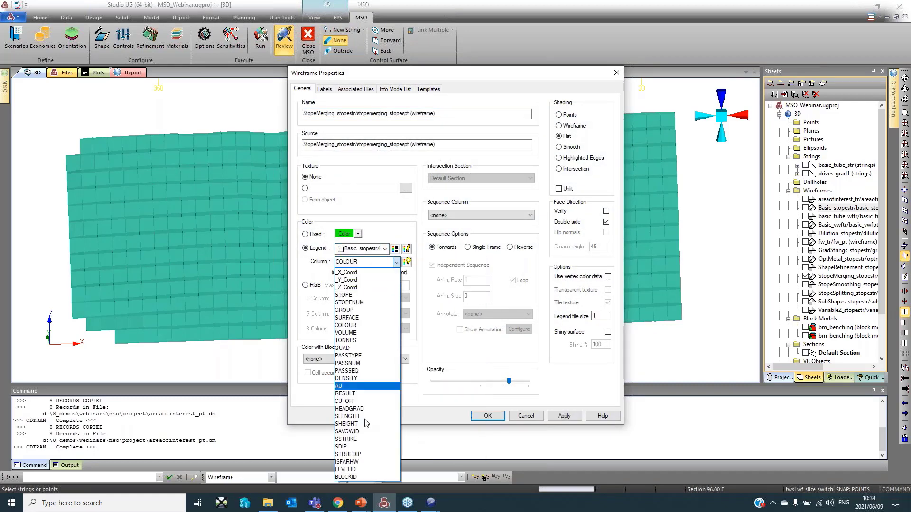
{"action": "left_click", "coordinate": [349, 303]}
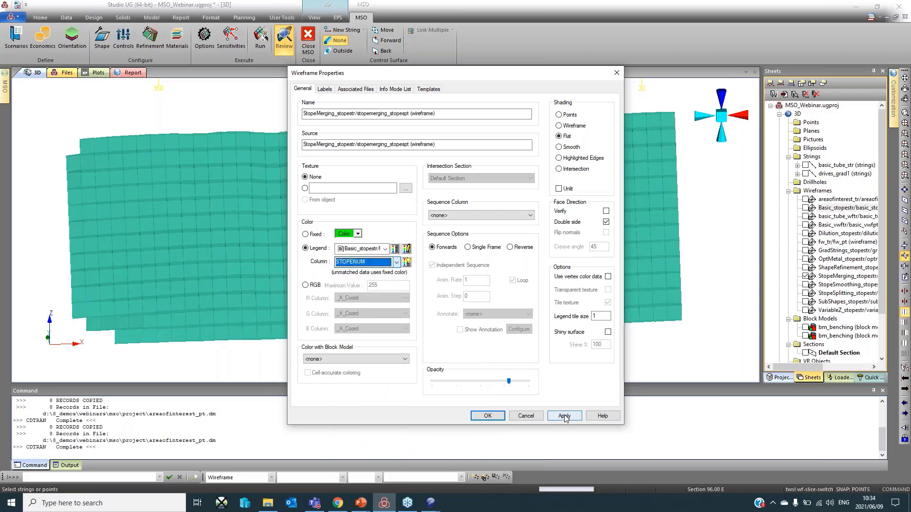
{"action": "left_click", "coordinate": [564, 416]}
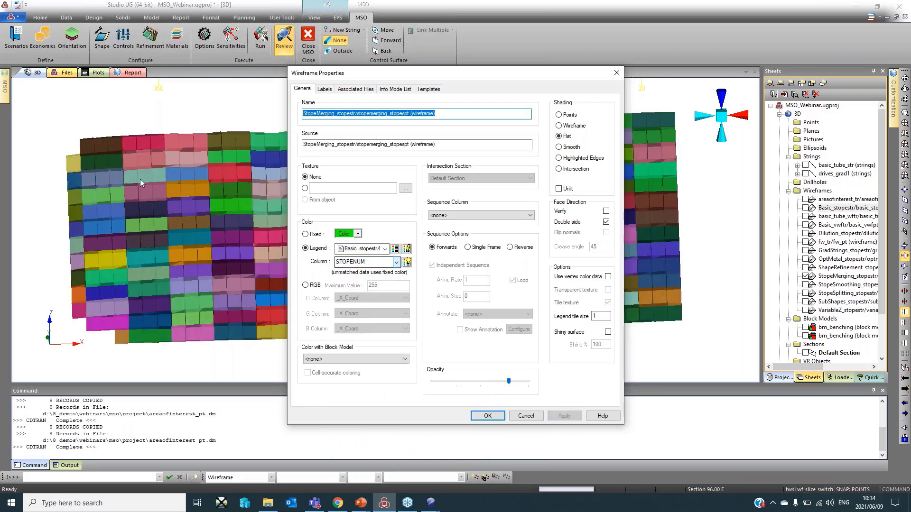
{"action": "left_click", "coordinate": [208, 252]}
{"action": "left_click", "coordinate": [537, 415]}
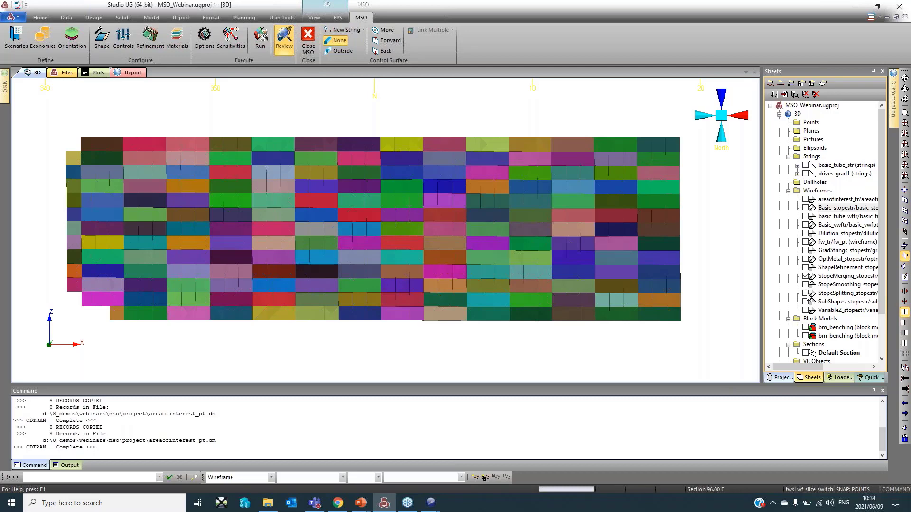
- Show the StopeSplitting_stopestr wireframe in place of StopeMerging_stopestr
{"action": "left_click", "coordinate": [807, 293]}
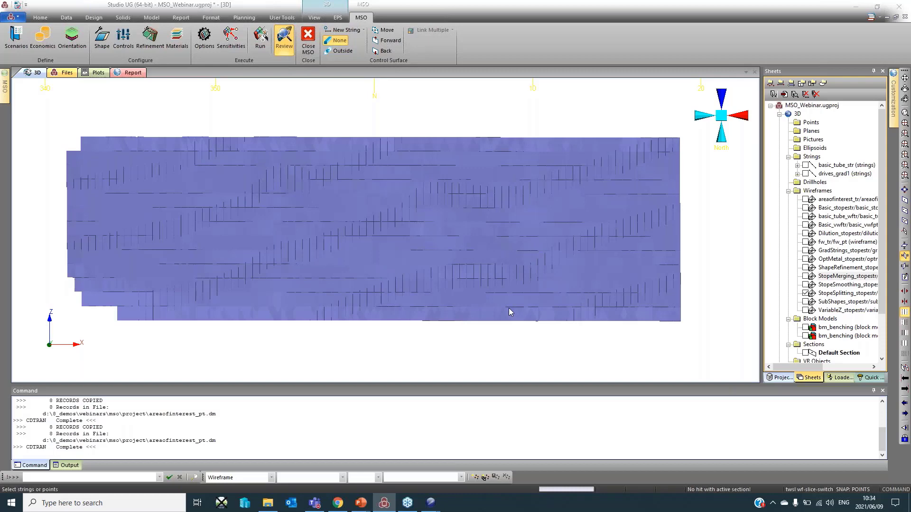
- Colour the StopeSplitting_stopestr wireframe with the Basic_stopestr STOPENUM legend on the STOPENUM column and examine the split stopes
{"action": "double_click", "coordinate": [506, 300]}
{"action": "left_click", "coordinate": [369, 249]}
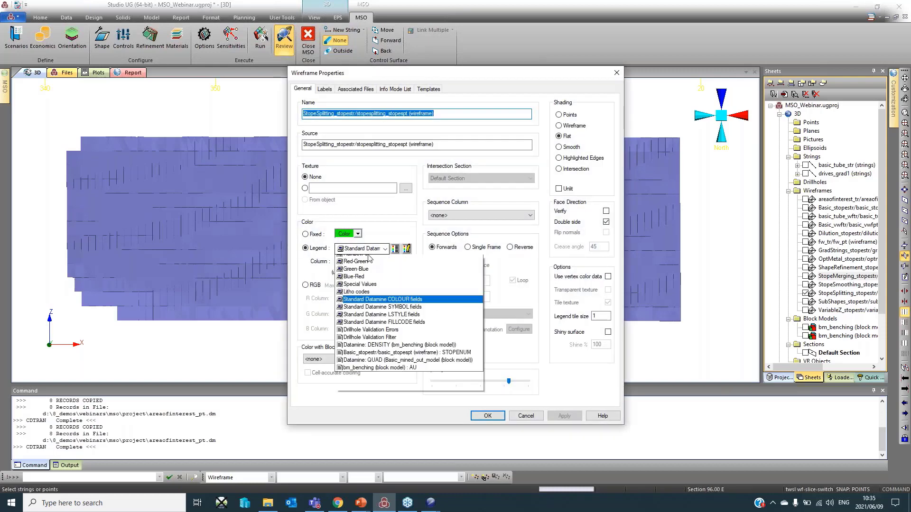
{"action": "left_click", "coordinate": [375, 440]}
{"action": "left_click", "coordinate": [354, 262]}
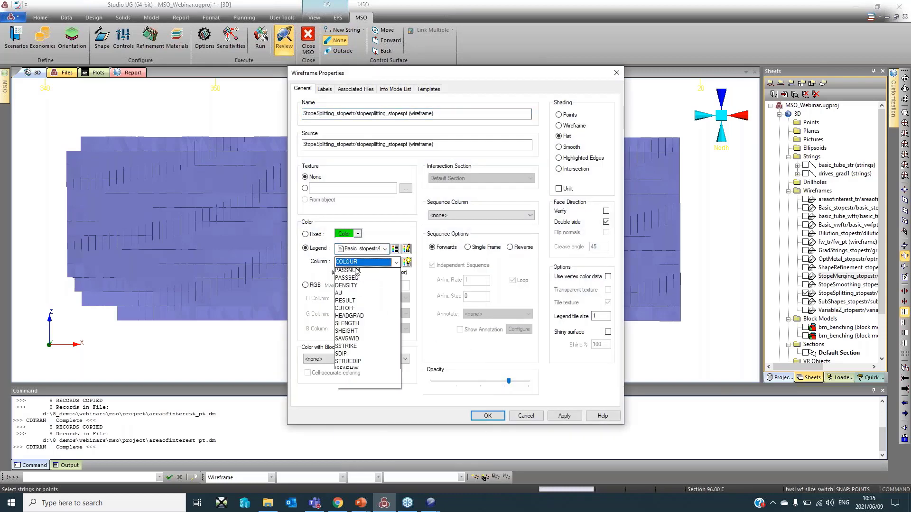
{"action": "left_click", "coordinate": [375, 313]}
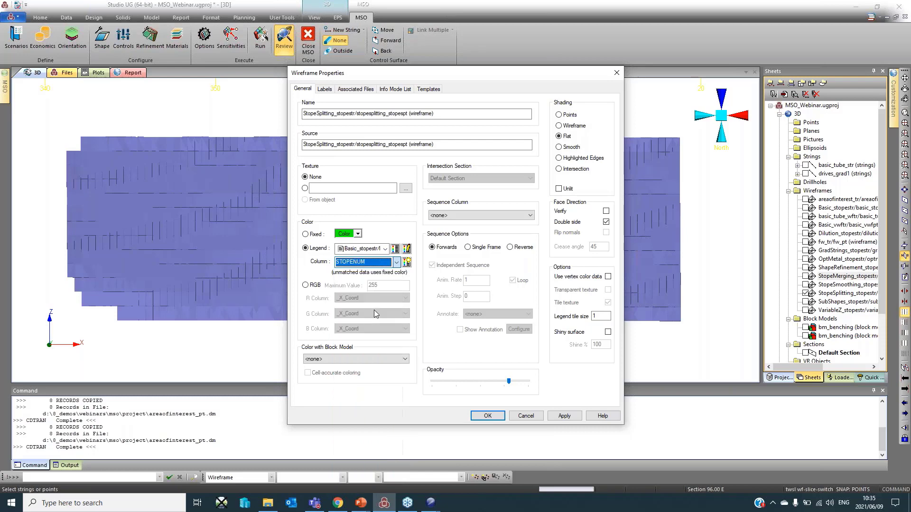
{"action": "left_click", "coordinate": [564, 416]}
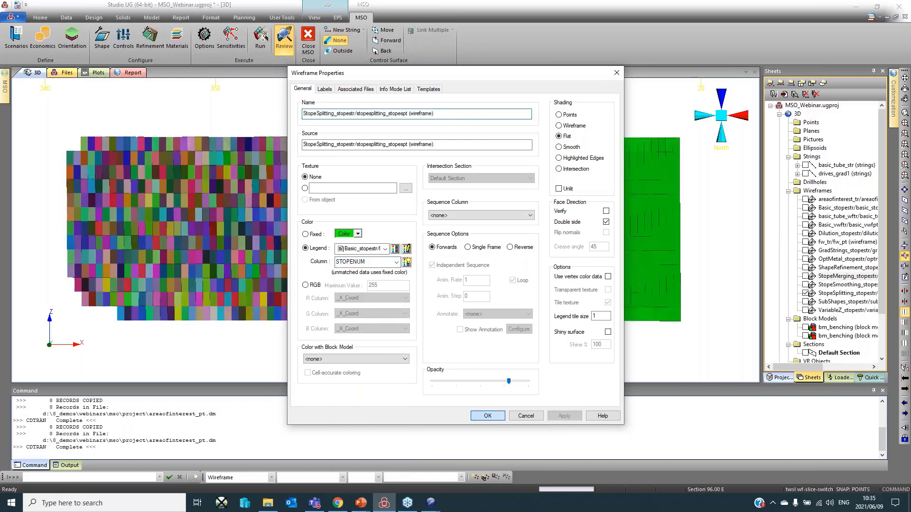
{"action": "left_click", "coordinate": [487, 416]}
{"action": "middle_click_drag", "start_coordinate": [297, 280], "coordinate": [408, 289]}
{"action": "scroll", "coordinate": [383, 274], "scroll_direction": "up", "scroll_amount": 1}
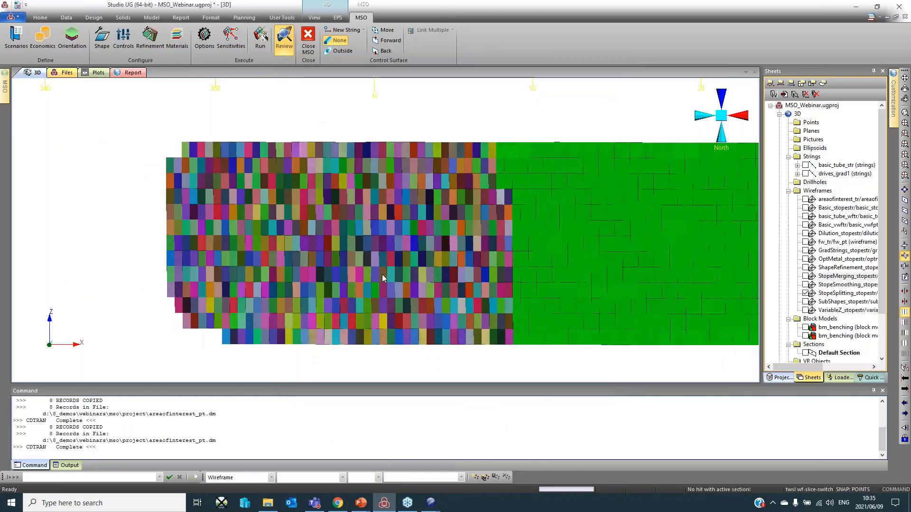
{"action": "scroll", "coordinate": [382, 274], "scroll_direction": "up", "scroll_amount": 2}
{"action": "scroll", "coordinate": [415, 226], "scroll_direction": "up", "scroll_amount": 3}
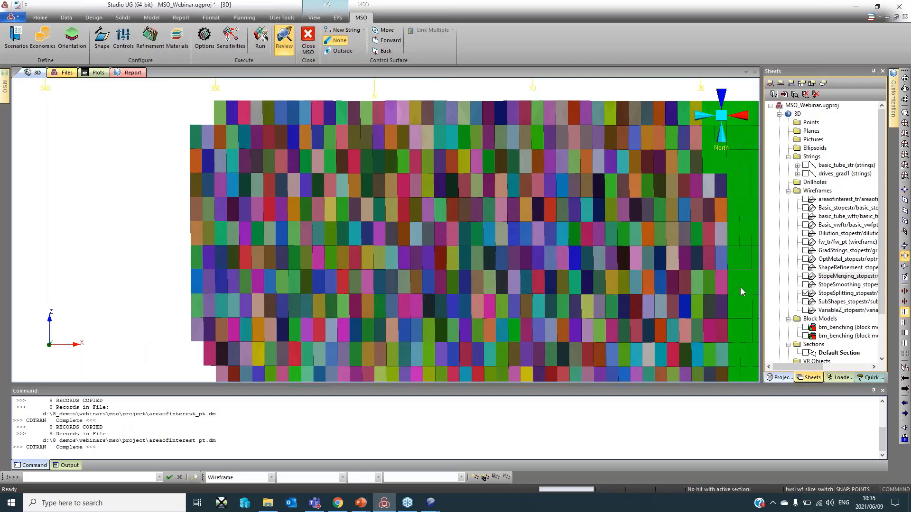
- Show the Basic_stopestr and StopeSmoothing_stopestr wireframes together in place of StopeSplitting_stopestr
{"action": "left_click", "coordinate": [805, 294]}
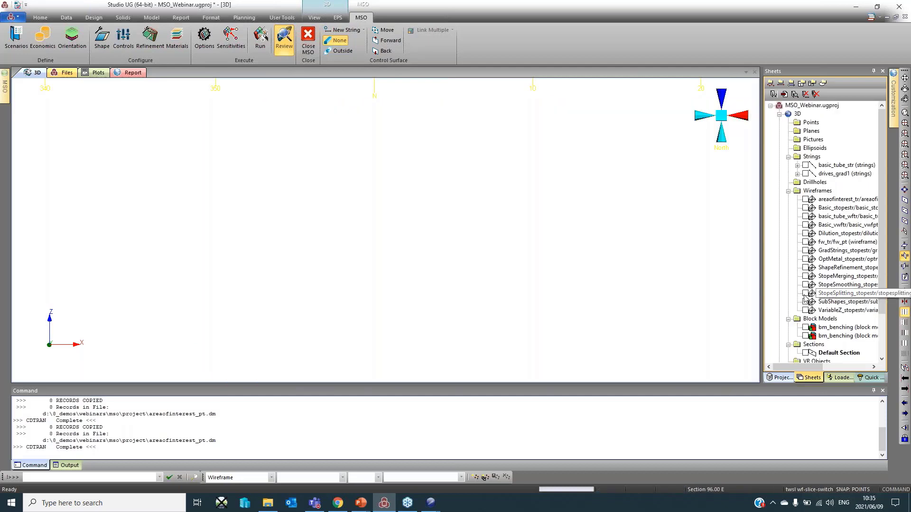
{"action": "left_click", "coordinate": [806, 208]}
{"action": "left_click", "coordinate": [806, 285]}
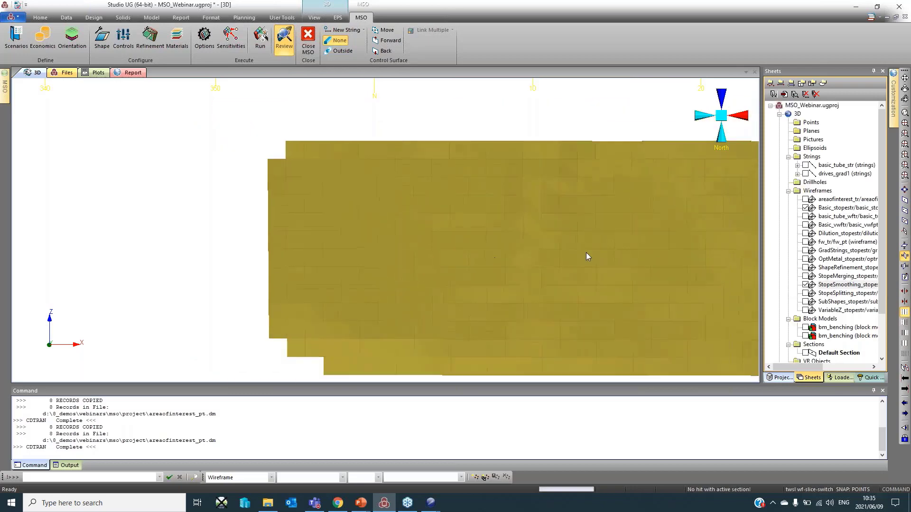
{"action": "left_click_drag", "start_coordinate": [587, 256], "coordinate": [425, 288]}
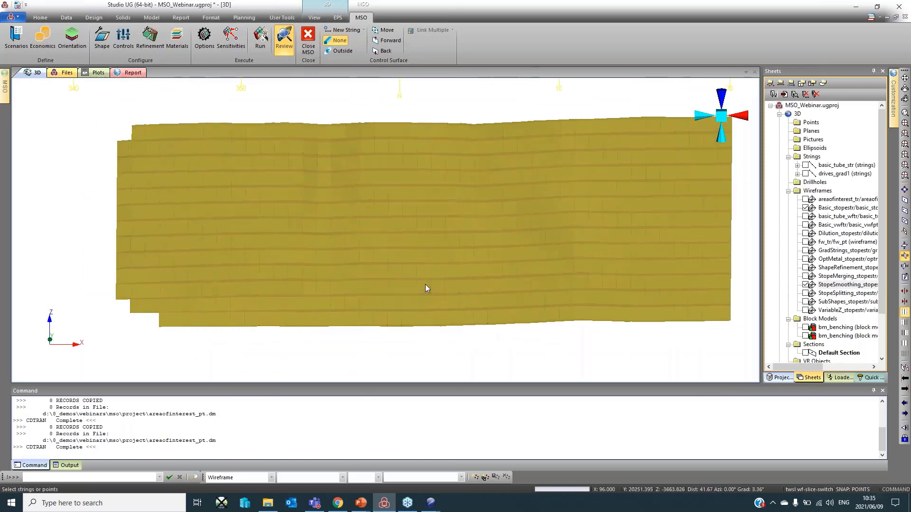
- Slice the wireframes on a horizontal section through the stopes' lower corner, align the view, and compare the Basic and StopeSmoothing outlines
{"action": "key", "text": "1"}
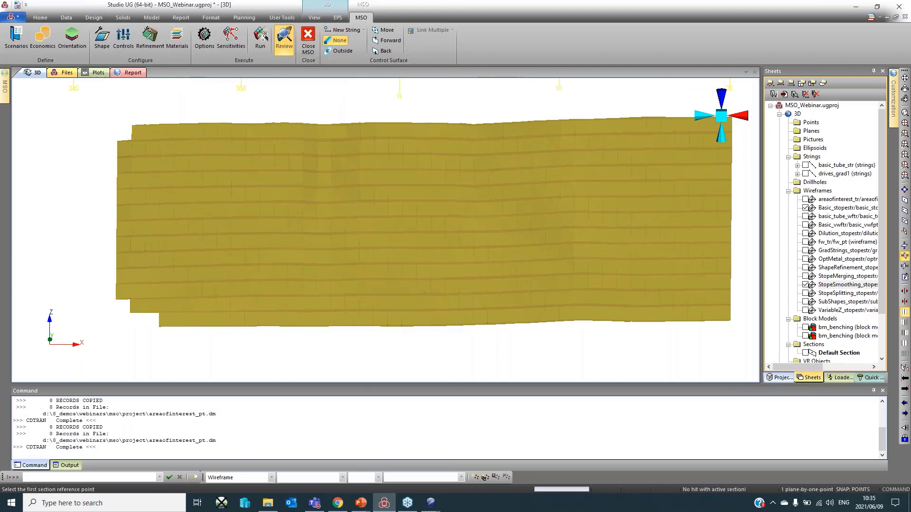
{"action": "left_click", "coordinate": [158, 325]}
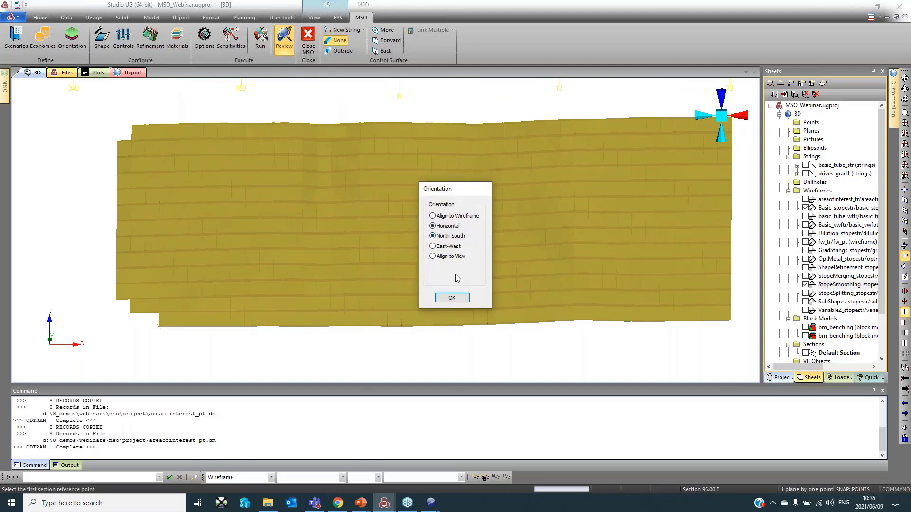
{"action": "left_click", "coordinate": [452, 297]}
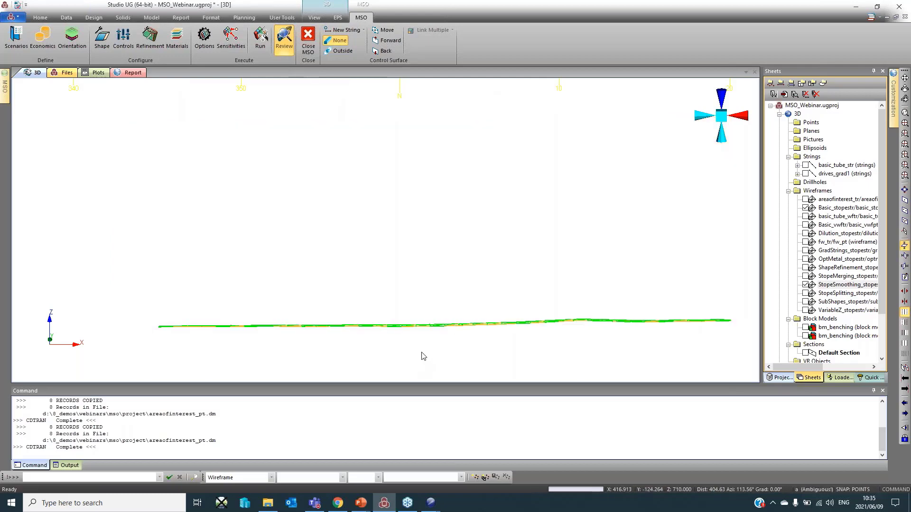
{"action": "key", "text": "v"}
{"action": "key", "text": "w"}
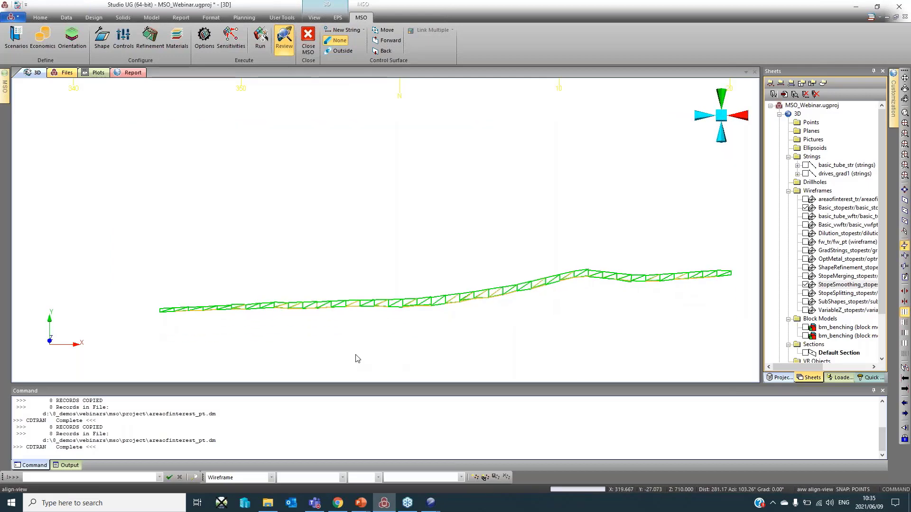
{"action": "key", "text": "z"}
{"action": "key", "text": "x"}
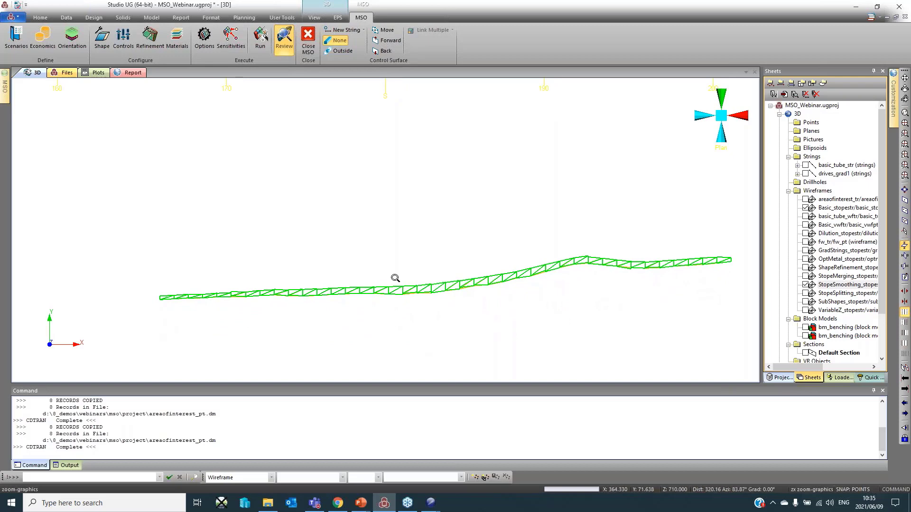
{"action": "left_click_drag", "start_coordinate": [385, 270], "coordinate": [456, 310]}
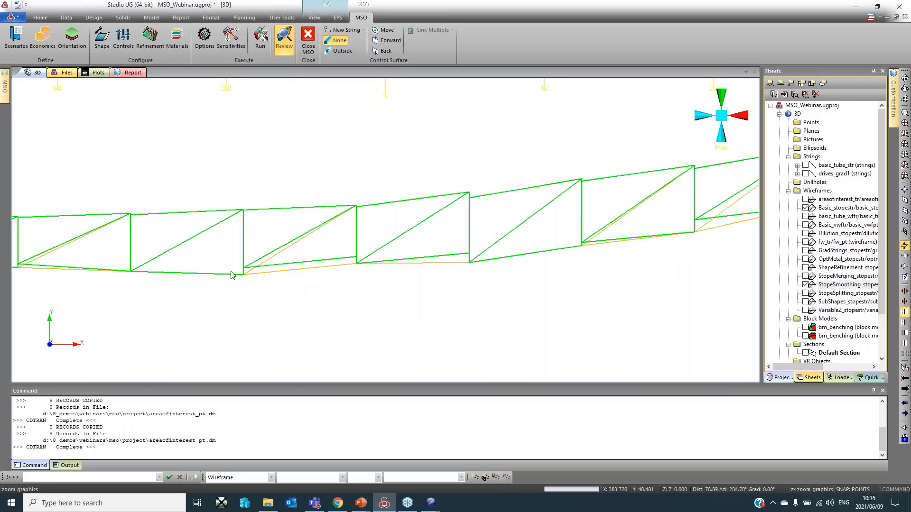
{"action": "scroll", "coordinate": [242, 277], "scroll_direction": "up", "scroll_amount": 2}
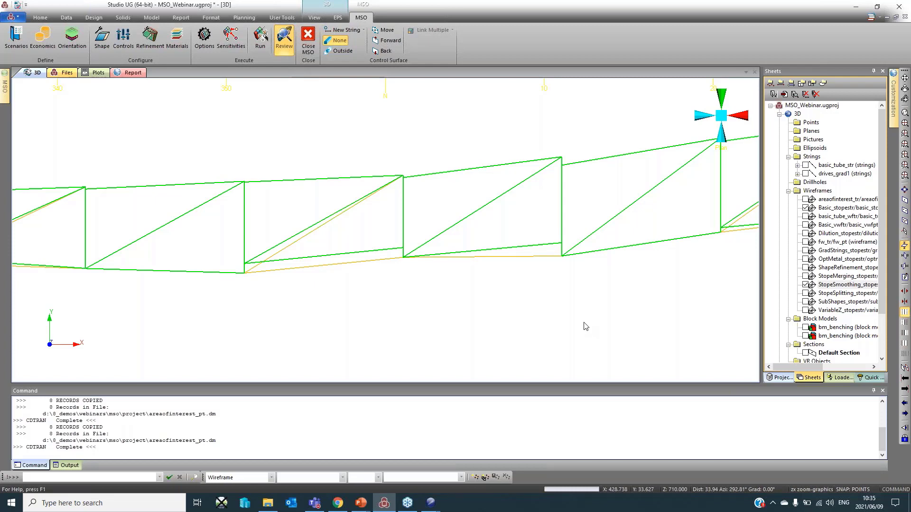
- Show SubShapes_stopestr with Basic_stopestr instead of StopeSmoothing_stopestr, with the slice display turned off, and examine the stepped lower edge
{"action": "left_click", "coordinate": [806, 285]}
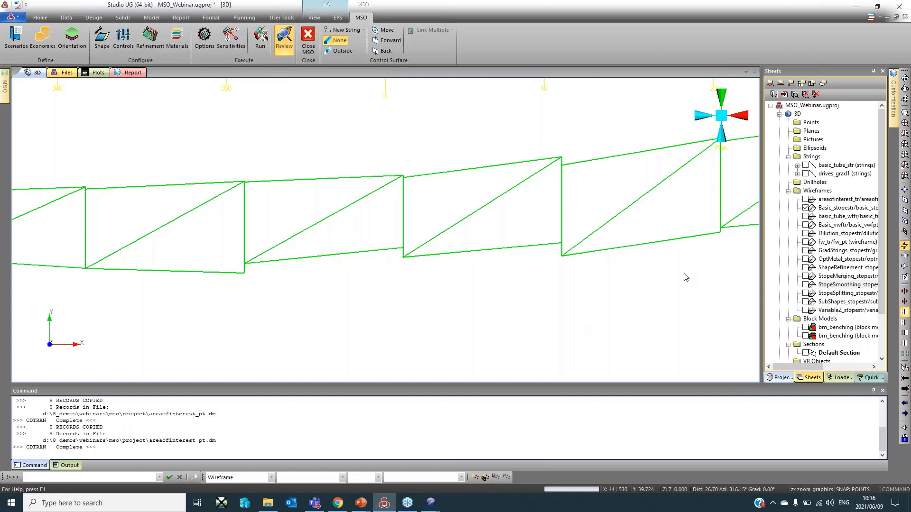
{"action": "key", "text": "l"}
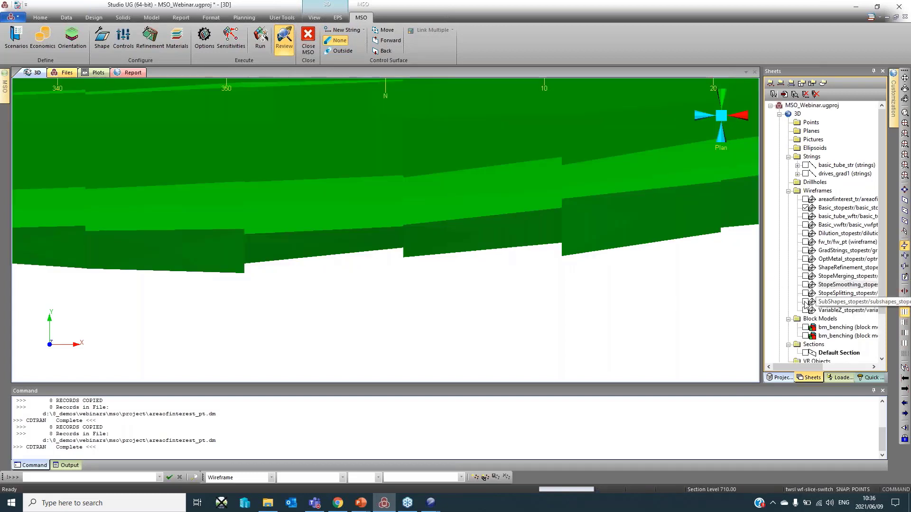
{"action": "left_click", "coordinate": [805, 302]}
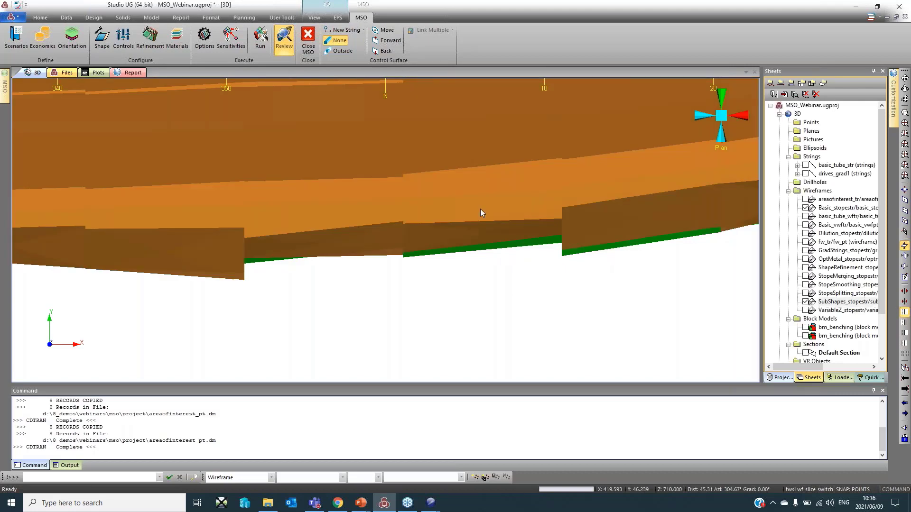
{"action": "middle_click_drag", "start_coordinate": [463, 215], "coordinate": [416, 226]}
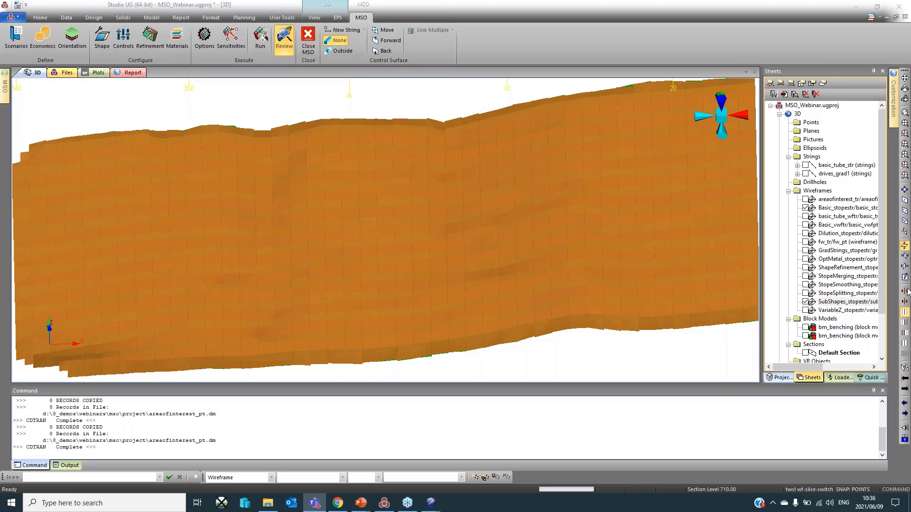
{"action": "middle_click_drag", "start_coordinate": [204, 337], "coordinate": [250, 327]}
{"action": "left_click_drag", "start_coordinate": [250, 328], "coordinate": [183, 332]}
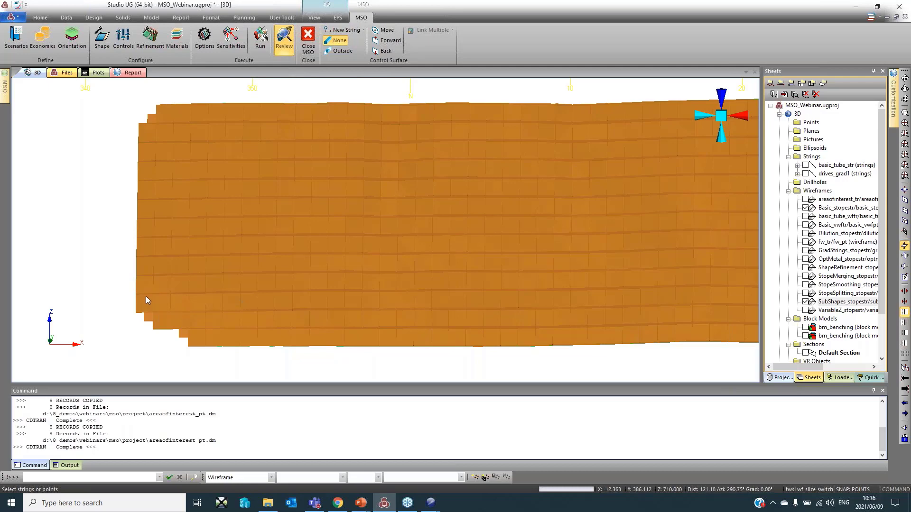
{"action": "scroll", "coordinate": [138, 312], "scroll_direction": "up", "scroll_amount": 3}
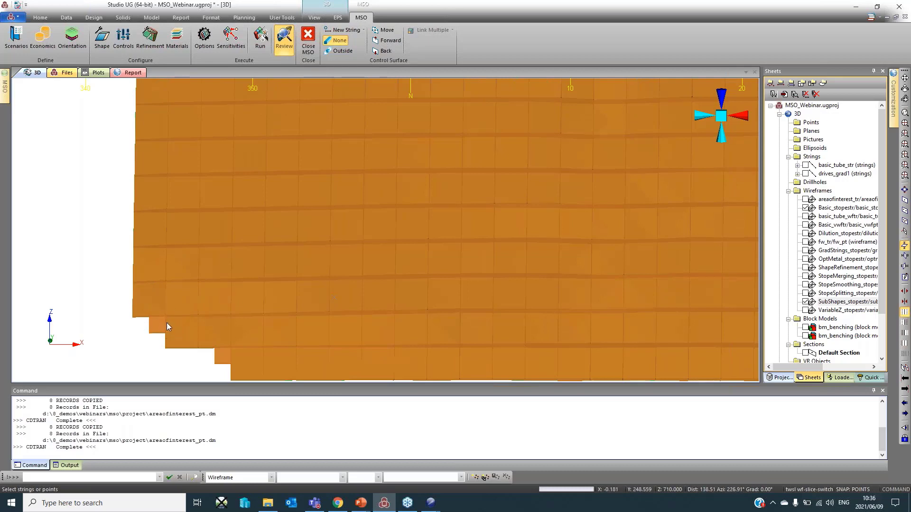
- Hide and redisplay the SubShapes_stopestr wireframe to compare its stope extents with the Basic_stopestr stopes
{"action": "left_click", "coordinate": [806, 302]}
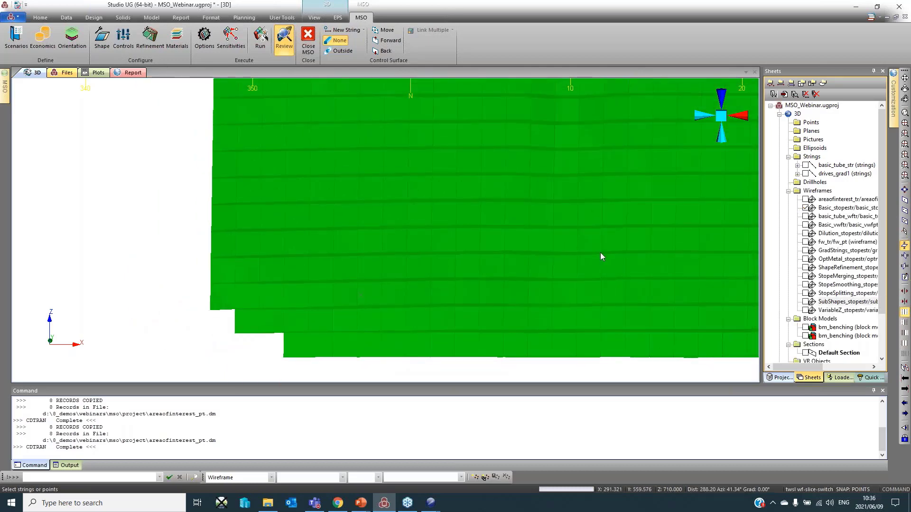
{"action": "left_click", "coordinate": [806, 301]}
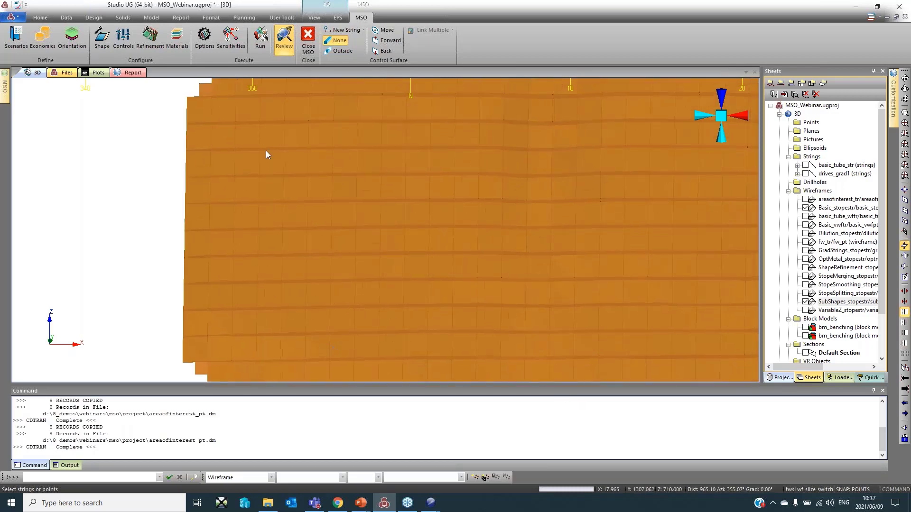
{"action": "middle_click_drag", "start_coordinate": [266, 154], "coordinate": [269, 203]}
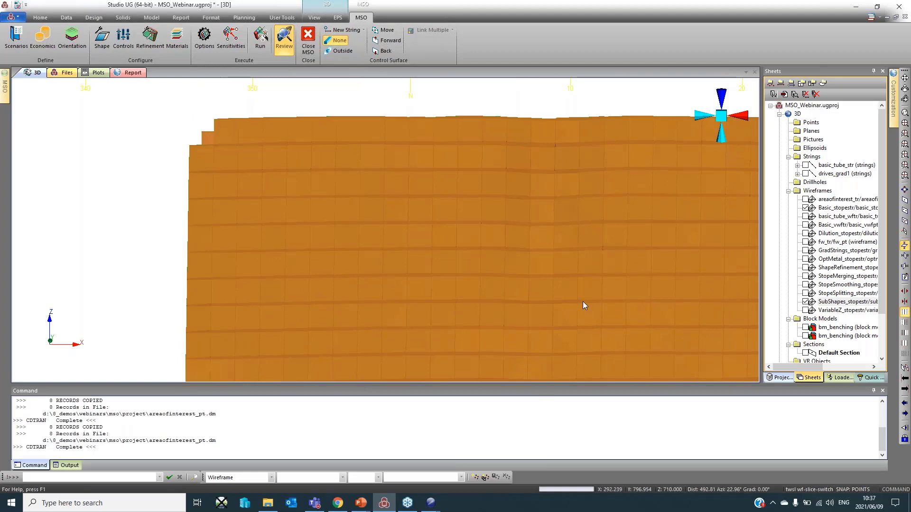
{"action": "scroll", "coordinate": [583, 301], "scroll_direction": "down", "scroll_amount": 1}
{"action": "middle_click_drag", "start_coordinate": [583, 300], "coordinate": [395, 208]}
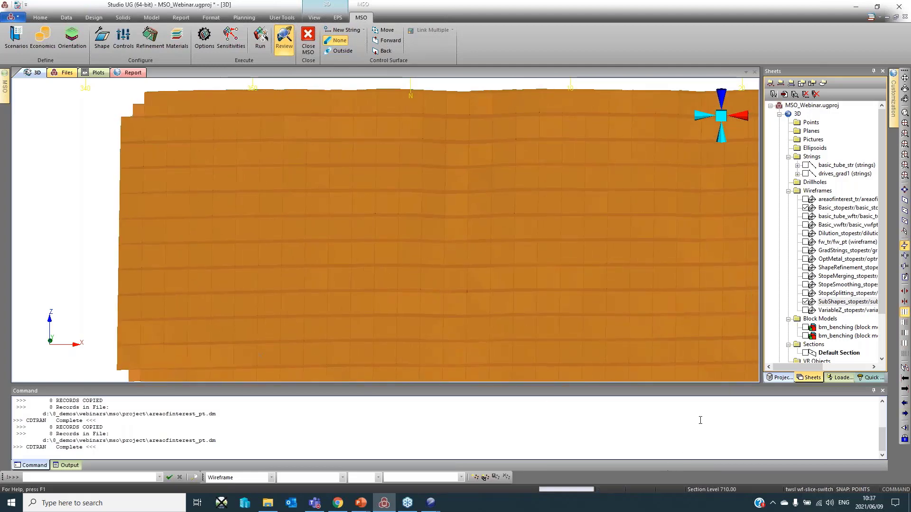
- Show the VariableZ_stopestr wireframe over Basic_stopestr in place of SubShapes_stopestr and compare their level heights and edges
{"action": "left_click", "coordinate": [806, 302]}
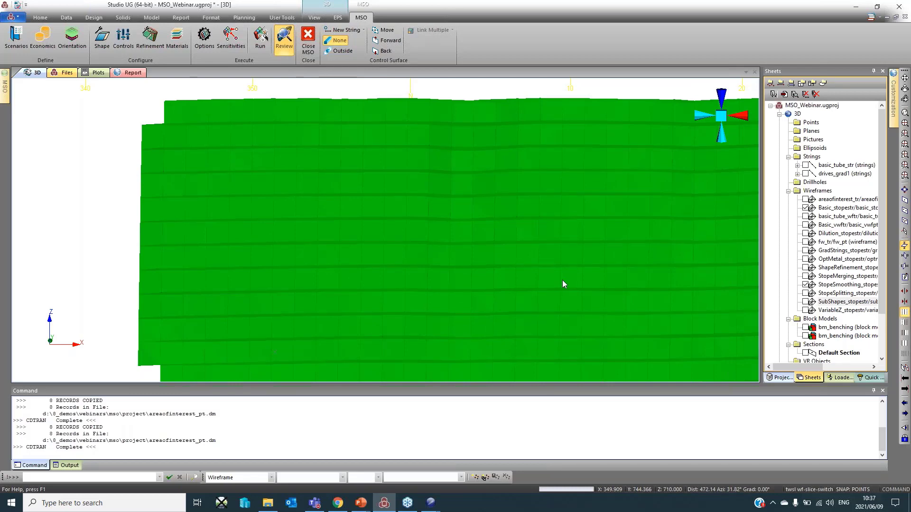
{"action": "middle_click_drag", "start_coordinate": [562, 280], "coordinate": [462, 274]}
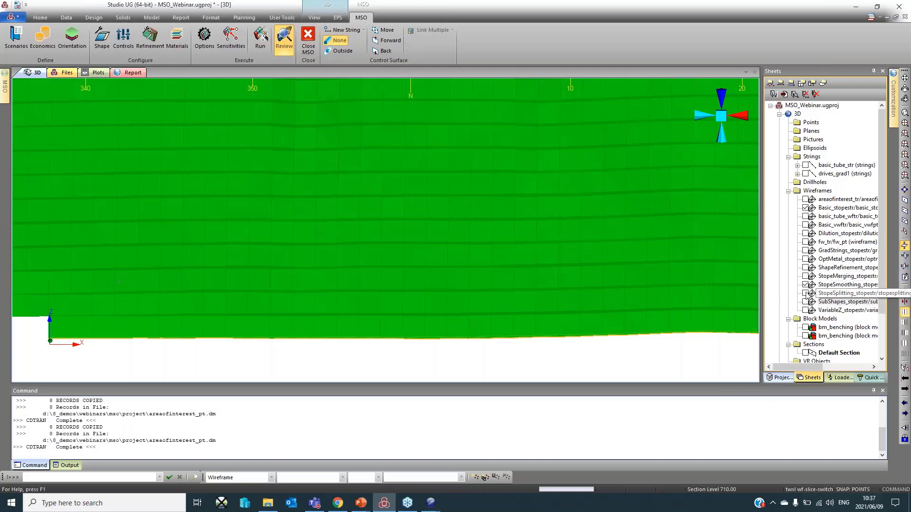
{"action": "left_click", "coordinate": [805, 311]}
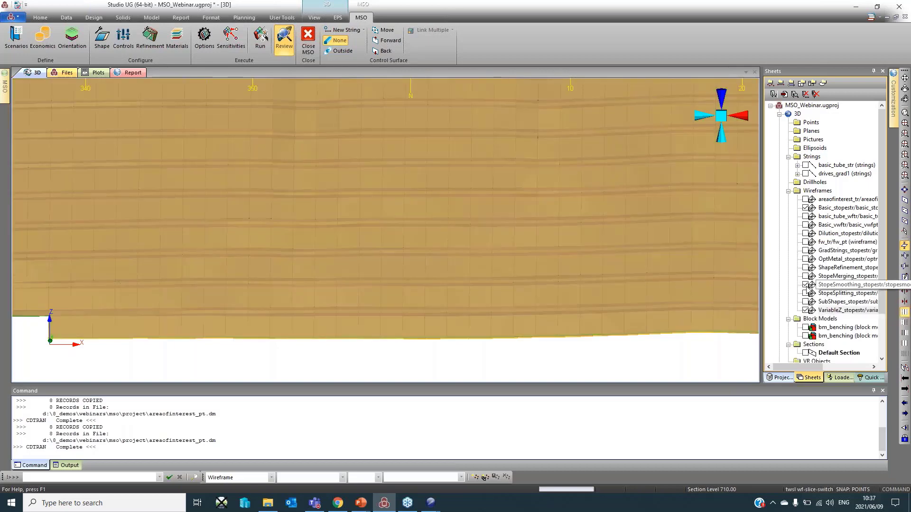
{"action": "left_click", "coordinate": [805, 284]}
{"action": "scroll", "coordinate": [489, 273], "scroll_direction": "down", "scroll_amount": 4}
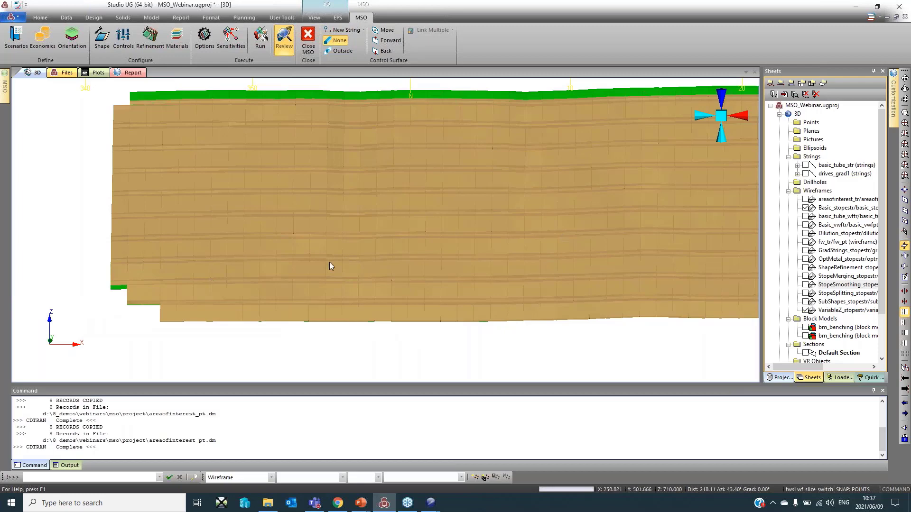
{"action": "mouse_move", "coordinate": [328, 263]}
{"action": "left_mouse_down", "text": "shift"}
{"action": "mouse_move", "coordinate": [325, 252]}
{"action": "mouse_move", "coordinate": [319, 289]}
{"action": "mouse_move", "coordinate": [372, 269]}
{"action": "mouse_move", "coordinate": [379, 276]}
{"action": "mouse_move", "coordinate": [367, 279]}
{"action": "mouse_move", "coordinate": [372, 207]}
{"action": "left_mouse_up", "text": "shift"}
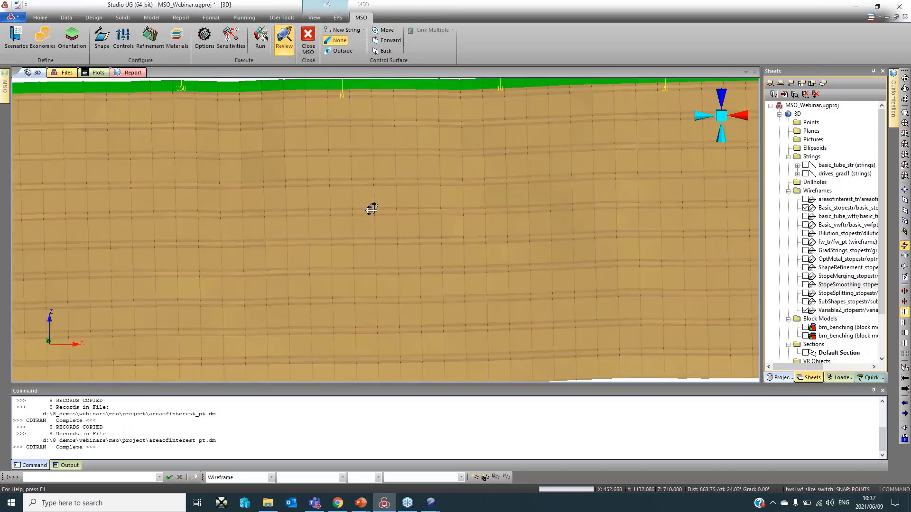
{"action": "left_click_drag", "start_coordinate": [352, 305], "coordinate": [450, 225], "text": "shift"}
{"action": "middle_click_drag", "start_coordinate": [450, 225], "coordinate": [484, 244]}
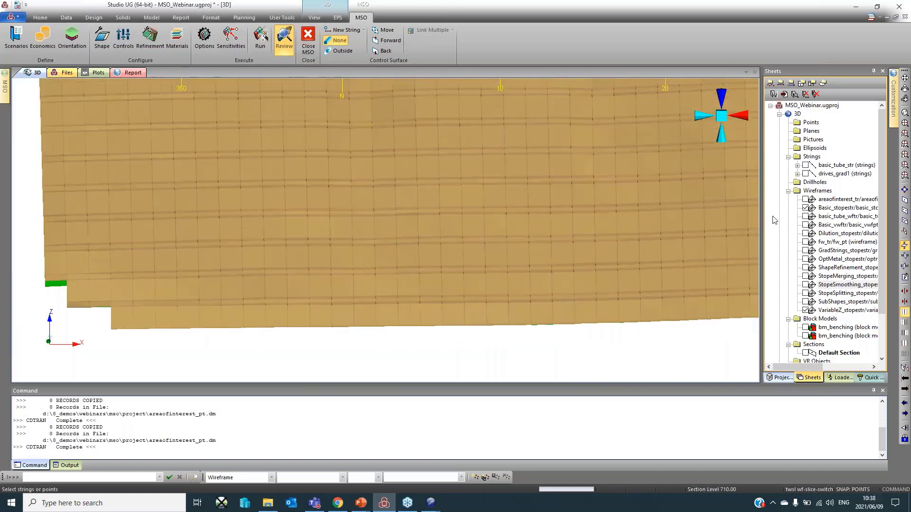
- Hide the Basic_stopestr wireframe and examine the variable level heights of the VariableZ_stopestr stopes alone
{"action": "left_click", "coordinate": [806, 208]}
{"action": "scroll", "coordinate": [167, 294], "scroll_direction": "up", "scroll_amount": 1}
{"action": "middle_click_drag", "start_coordinate": [167, 294], "coordinate": [286, 265]}
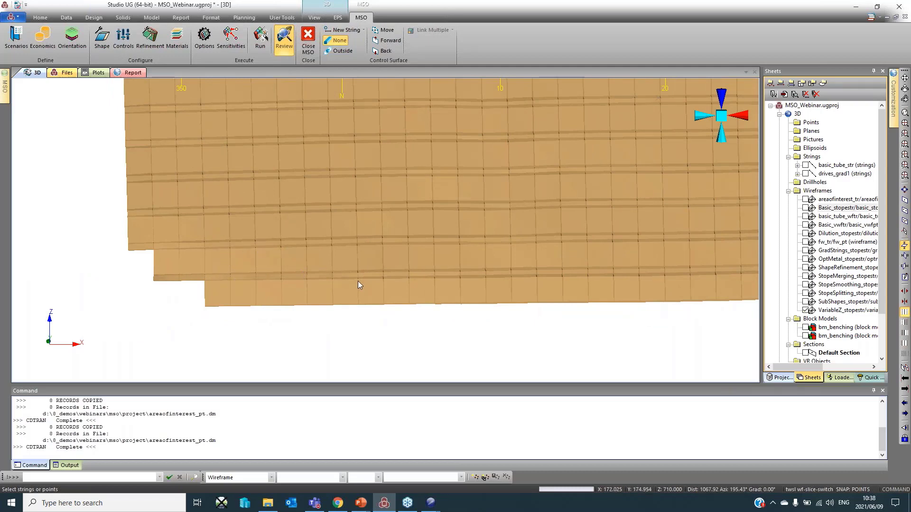
{"action": "scroll", "coordinate": [358, 284], "scroll_direction": "down", "scroll_amount": 3}
{"action": "middle_click_drag", "start_coordinate": [466, 227], "coordinate": [459, 249]}
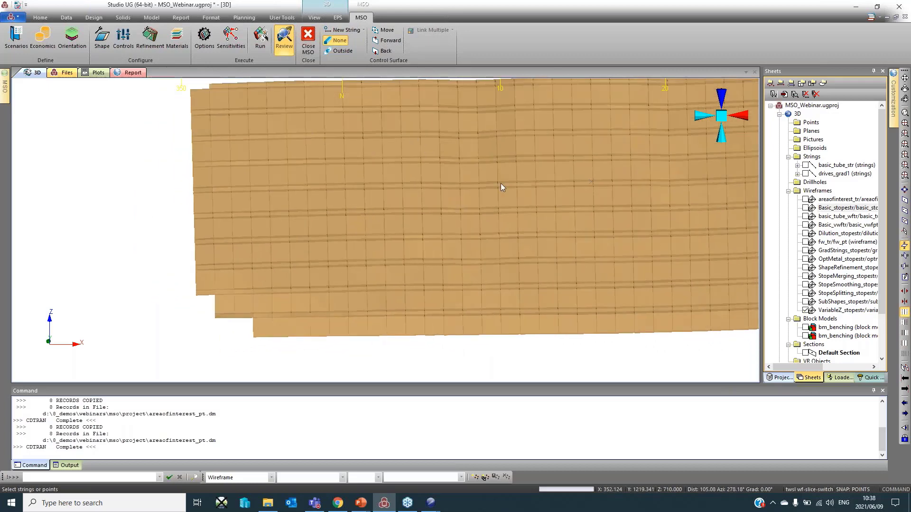
{"action": "middle_click_drag", "start_coordinate": [516, 201], "coordinate": [374, 212]}
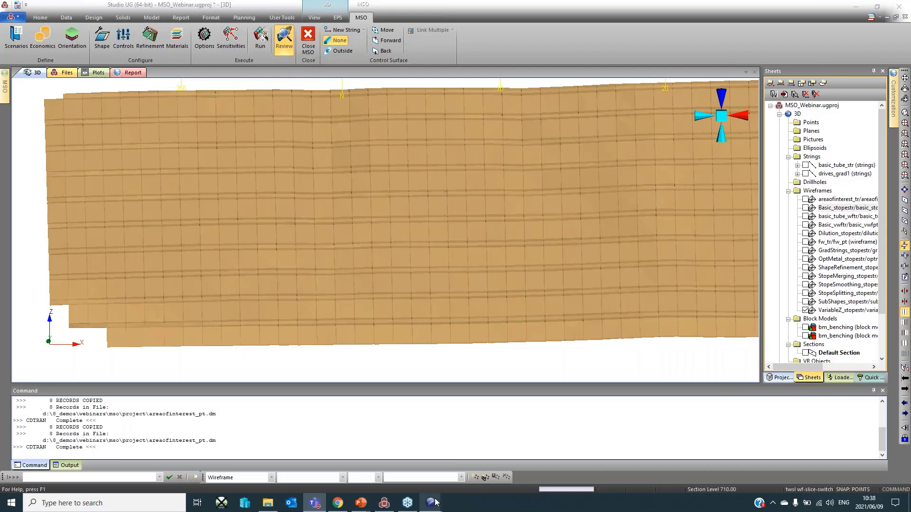
- Switch to the Dilution_report.Summary.dm table in Datamine Table Editor and review its SEED, FAR, NEAR and DILUTED_WASTE records
{"action": "mouse_move", "coordinate": [431, 506]}
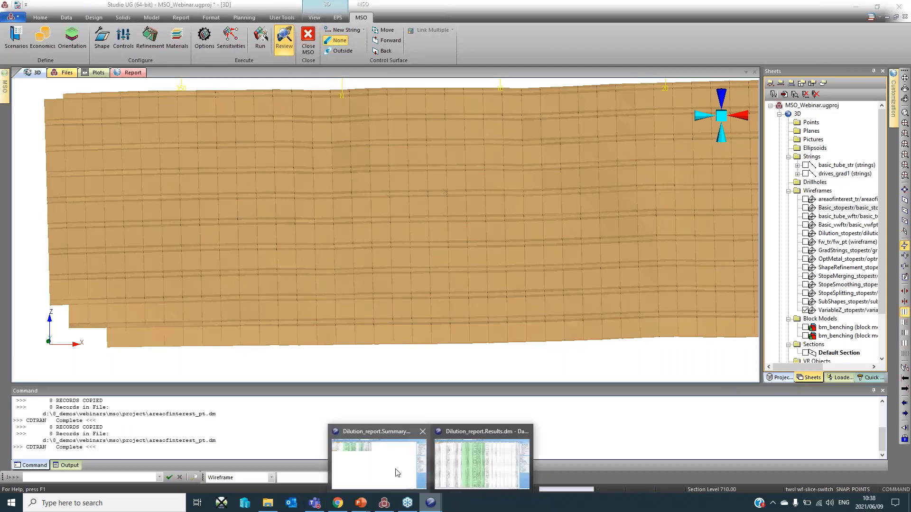
{"action": "left_click", "coordinate": [393, 472]}
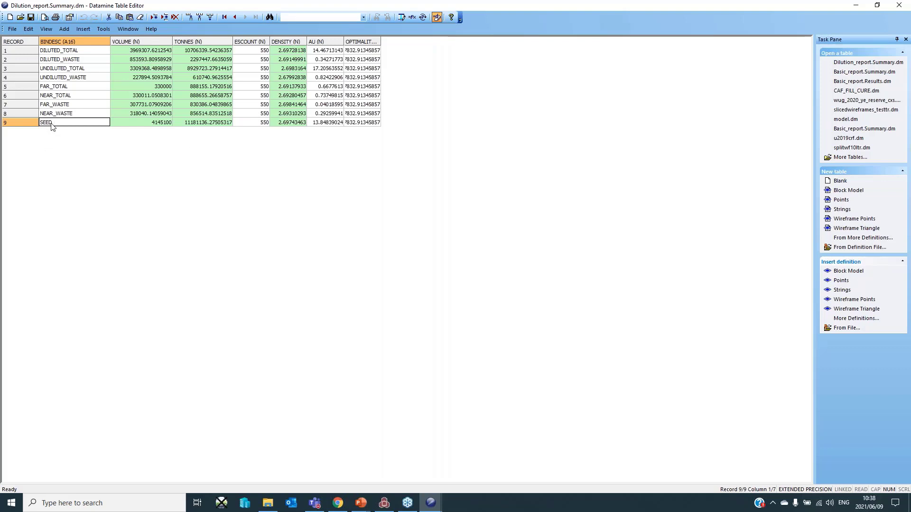
{"action": "left_click", "coordinate": [77, 105]}
{"action": "left_click", "coordinate": [81, 114]}
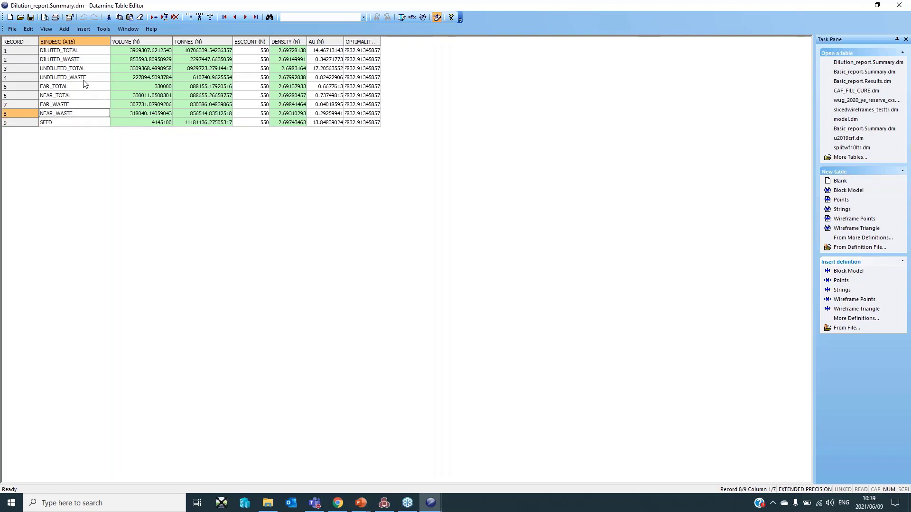
{"action": "left_click", "coordinate": [97, 59]}
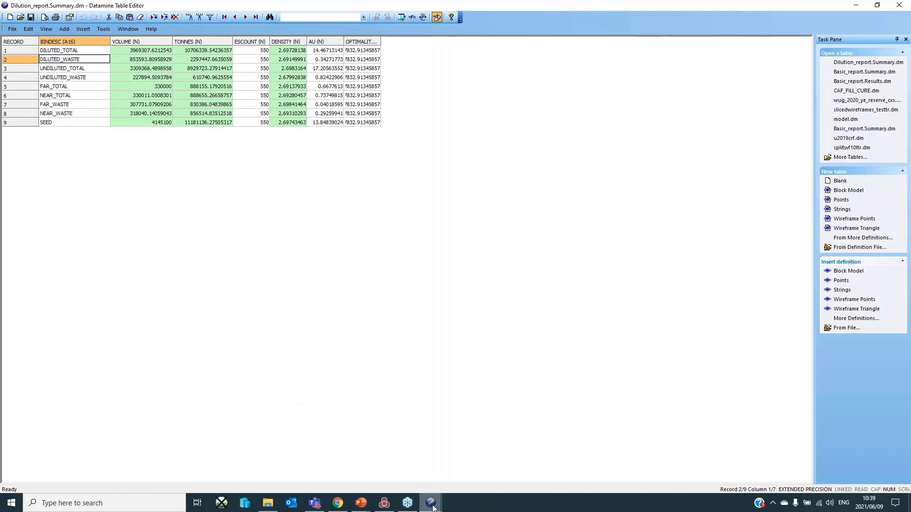
- Switch to Dilution_report.Results.dm, highlight the nine Stope_1 records and review the attribute columns and the records of further stopes
{"action": "mouse_move", "coordinate": [431, 504]}
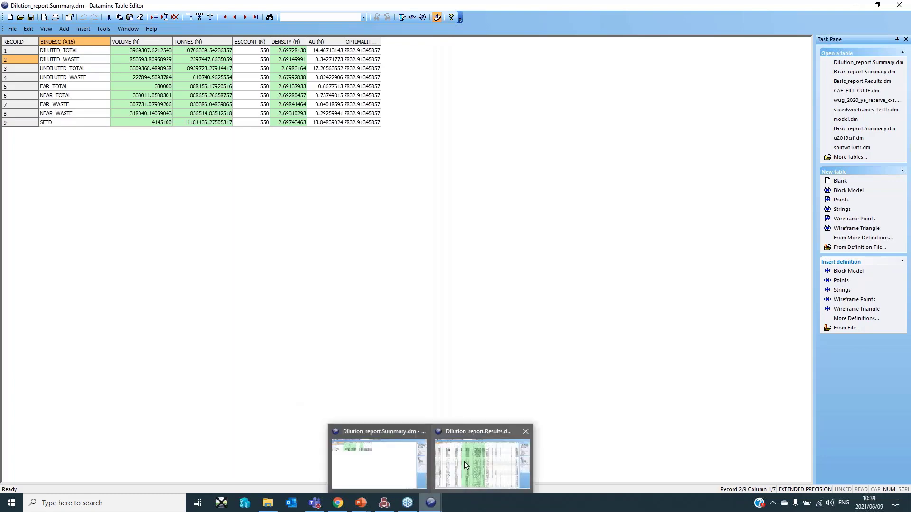
{"action": "left_click", "coordinate": [464, 462]}
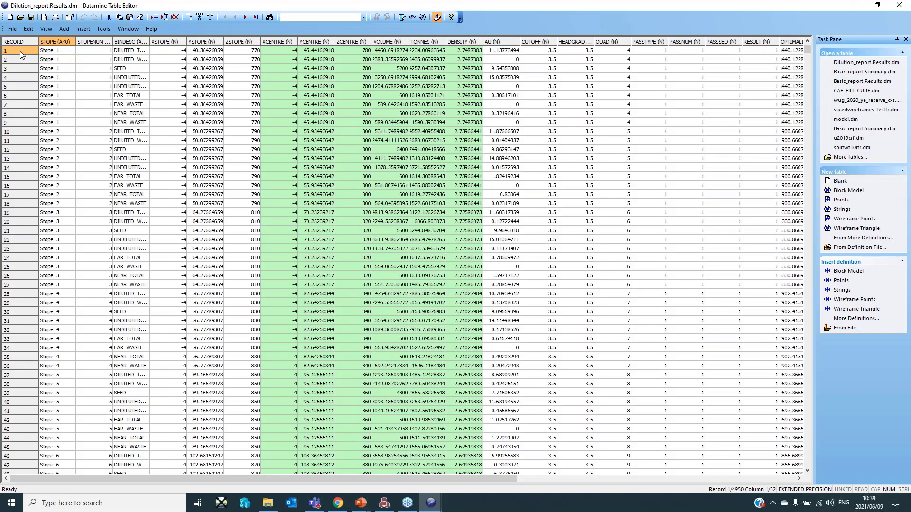
{"action": "left_click_drag", "start_coordinate": [20, 50], "coordinate": [21, 122]}
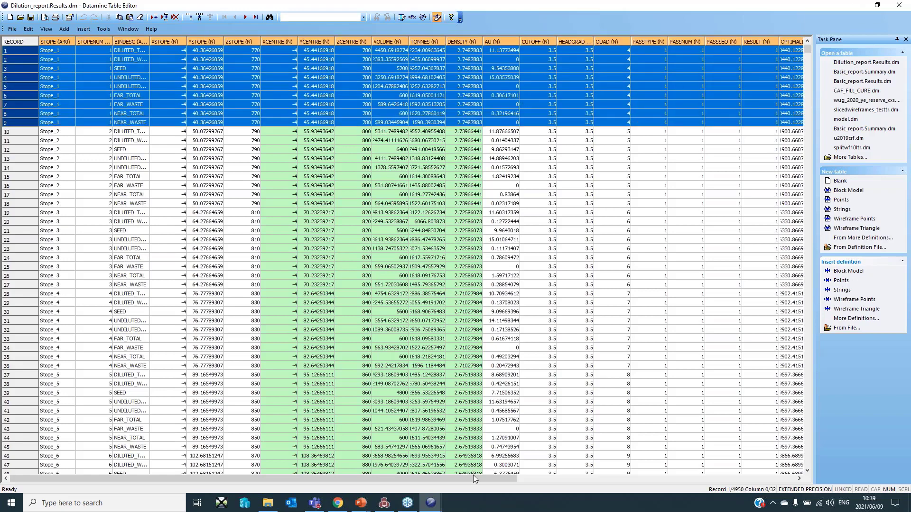
{"action": "left_click_drag", "start_coordinate": [497, 476], "coordinate": [777, 477]}
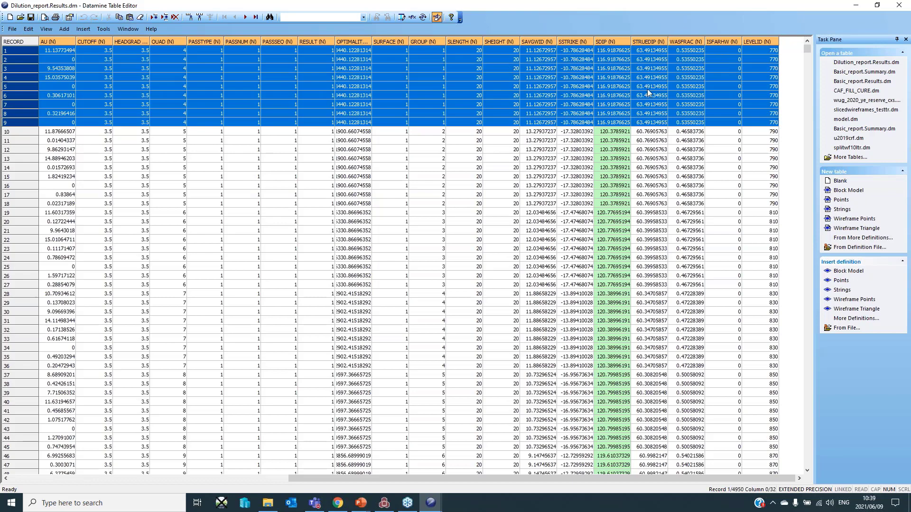
{"action": "left_click_drag", "start_coordinate": [515, 477], "coordinate": [216, 445]}
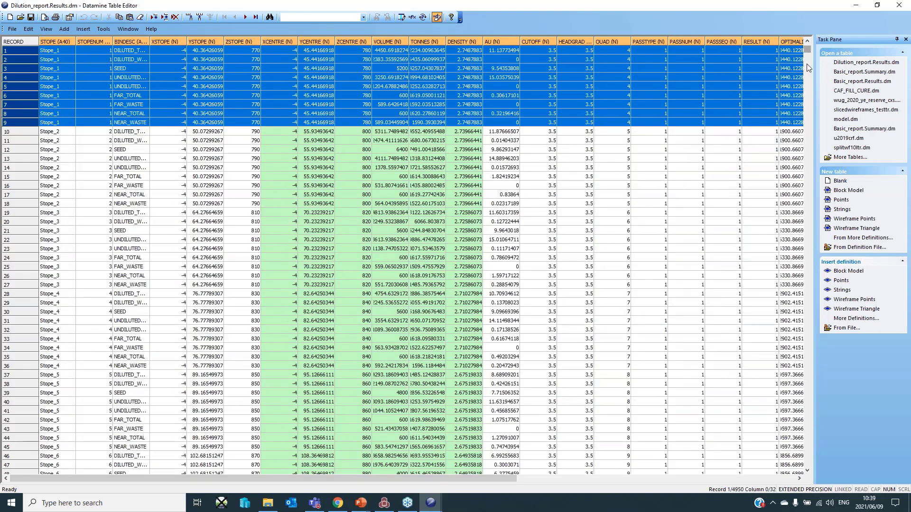
{"action": "left_click_drag", "start_coordinate": [808, 67], "coordinate": [788, 244]}
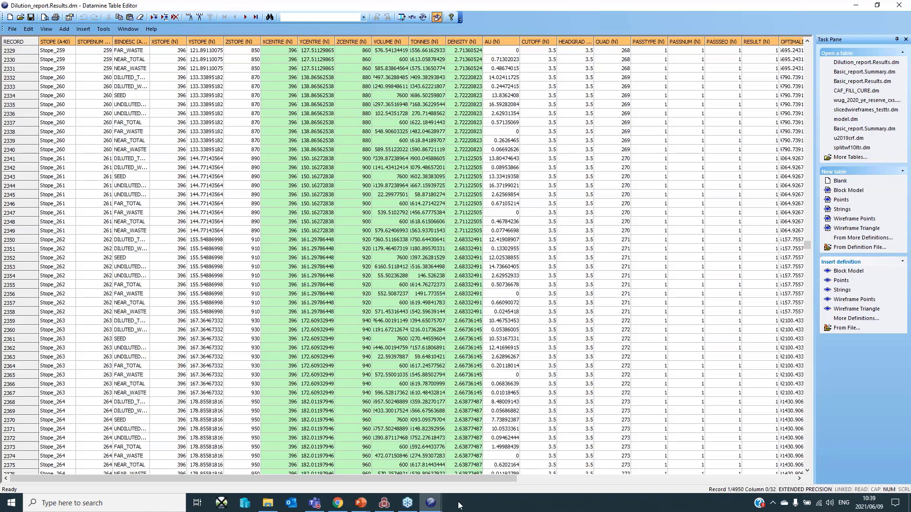
- Switch back to Studio UG, show OptMetal_stopestr in place of VariableZ_stopestr and compare it with the Basic_stopestr stopes
{"action": "mouse_move", "coordinate": [389, 508]}
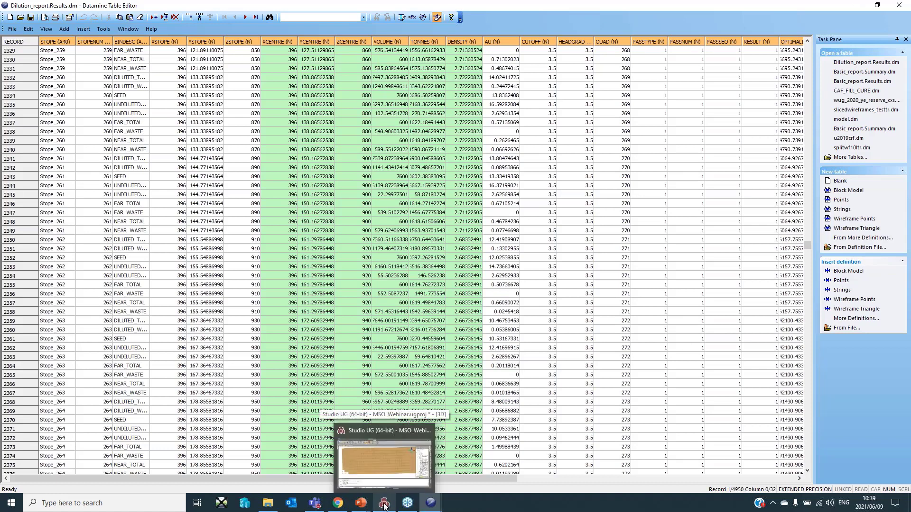
{"action": "left_click", "coordinate": [389, 469]}
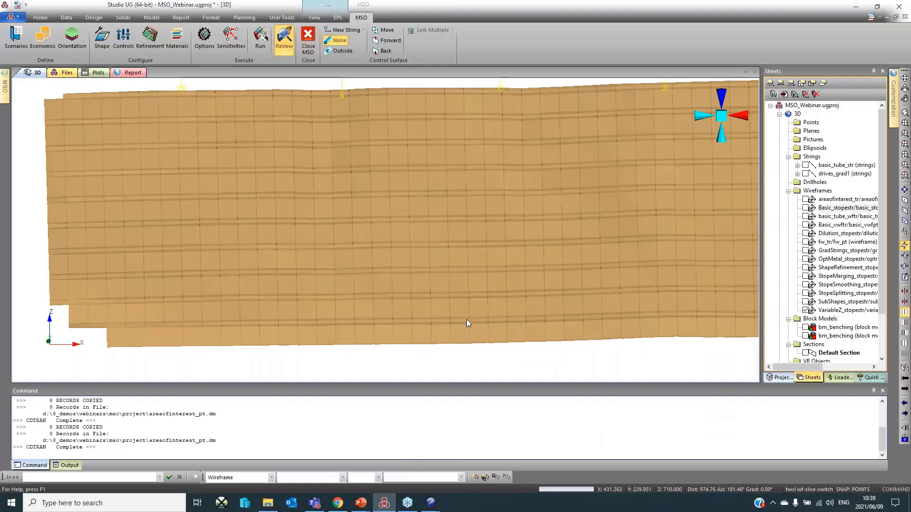
{"action": "left_click_drag", "start_coordinate": [463, 320], "coordinate": [442, 296], "text": "shift"}
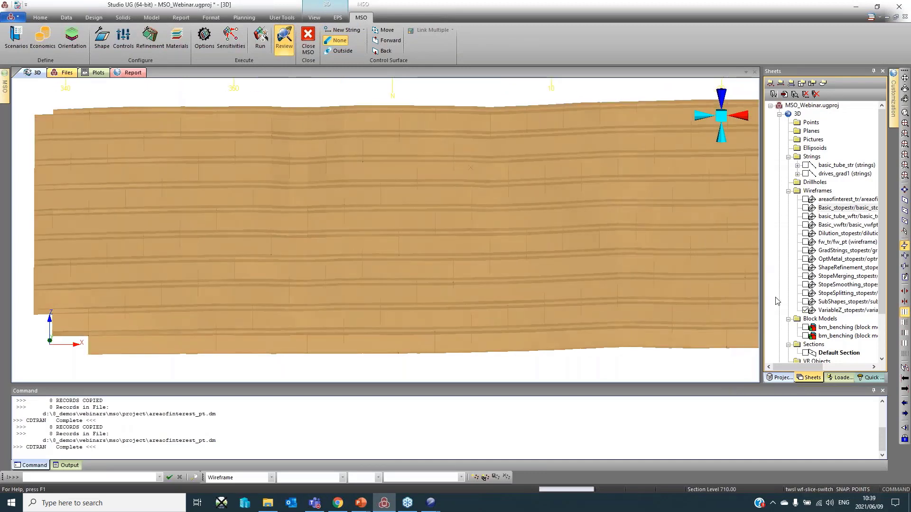
{"action": "left_click", "coordinate": [805, 310]}
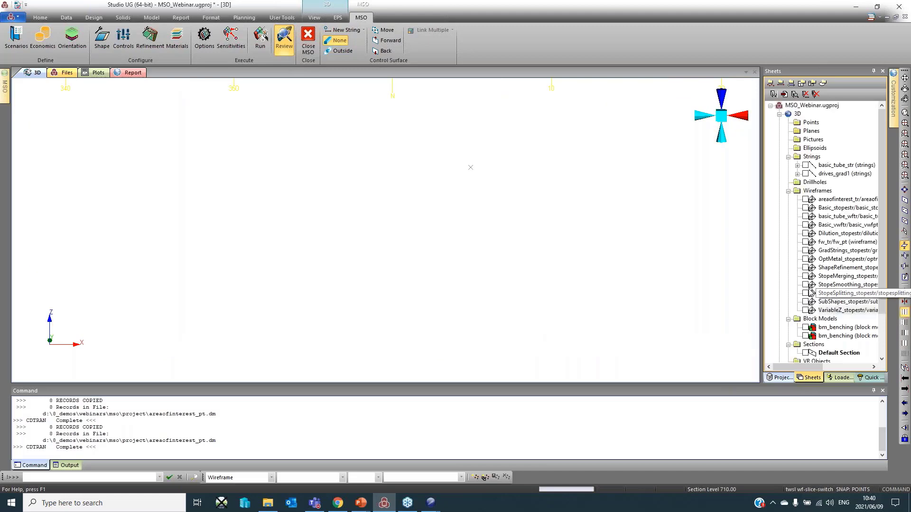
{"action": "left_click", "coordinate": [805, 259]}
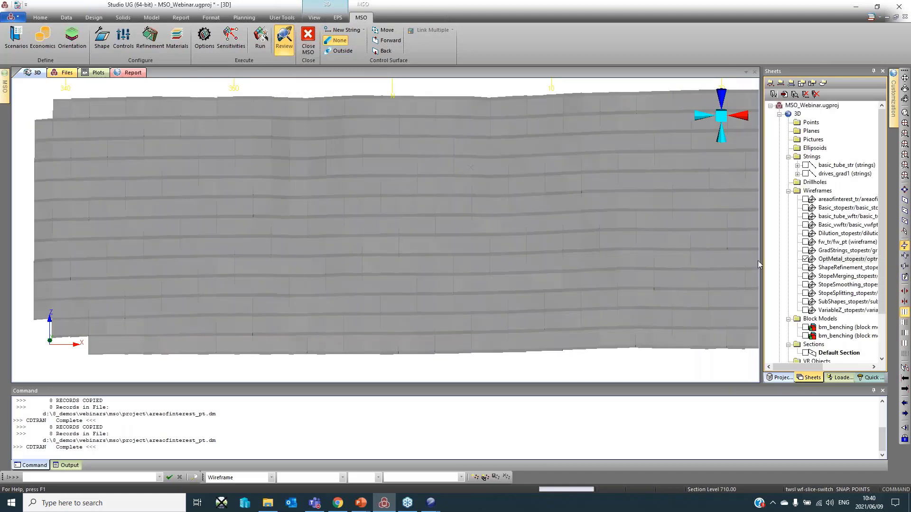
{"action": "left_click_drag", "start_coordinate": [350, 262], "coordinate": [363, 258]}
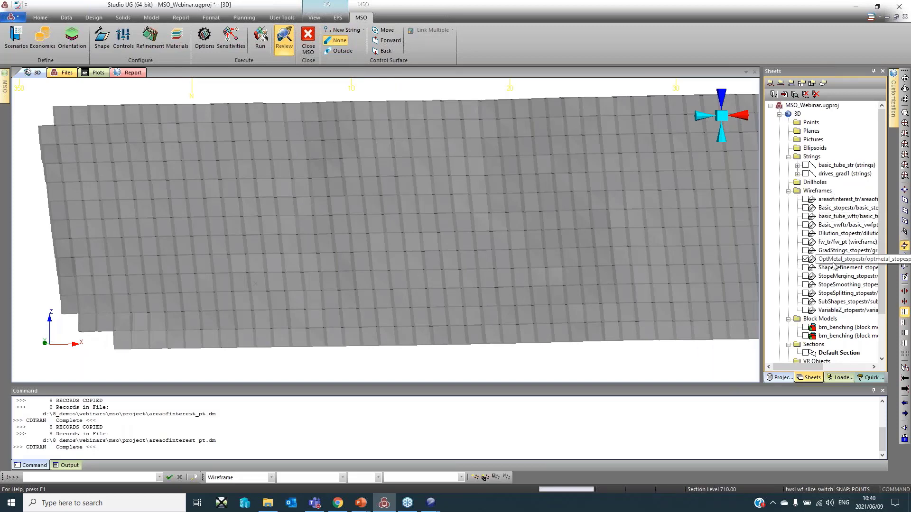
{"action": "left_click", "coordinate": [805, 208]}
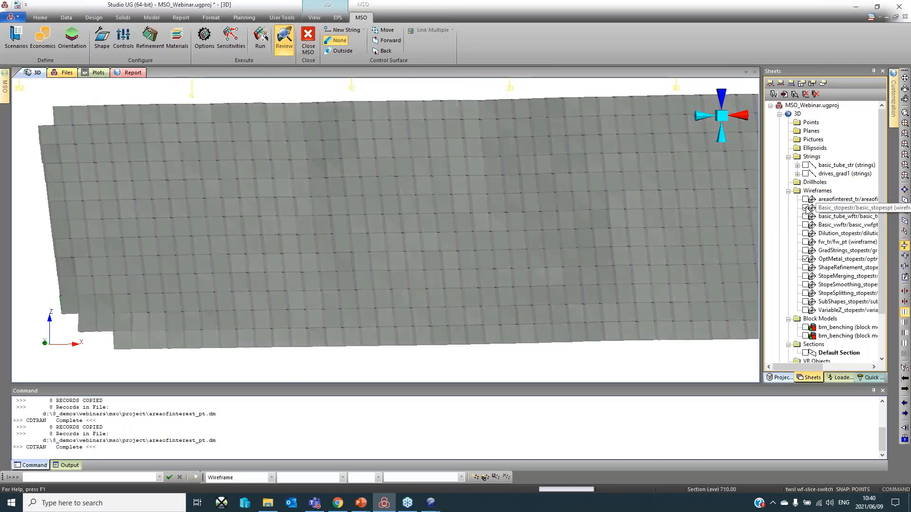
- Open the summary report of the OptMetal scenario and widen its BINDESC, VOLUME and TONNES columns to read the full values
{"action": "mouse_move", "coordinate": [2, 93]}
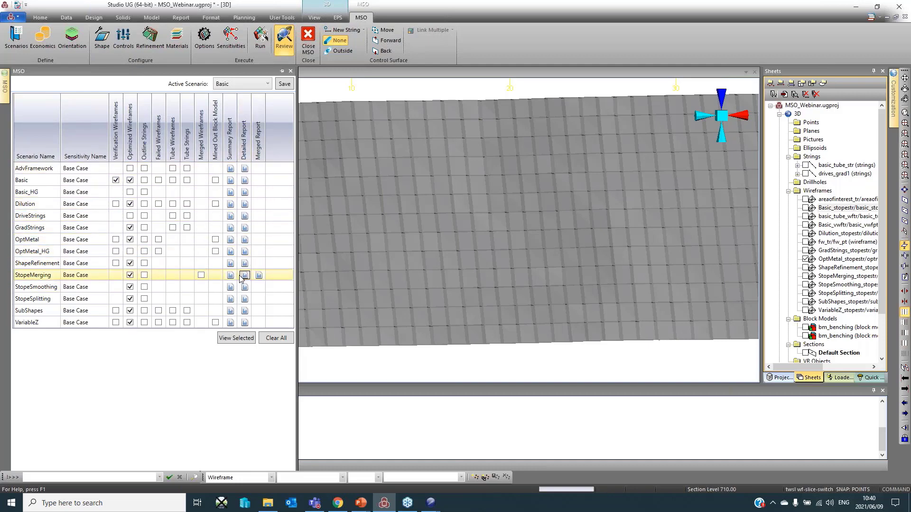
{"action": "left_click", "coordinate": [231, 241]}
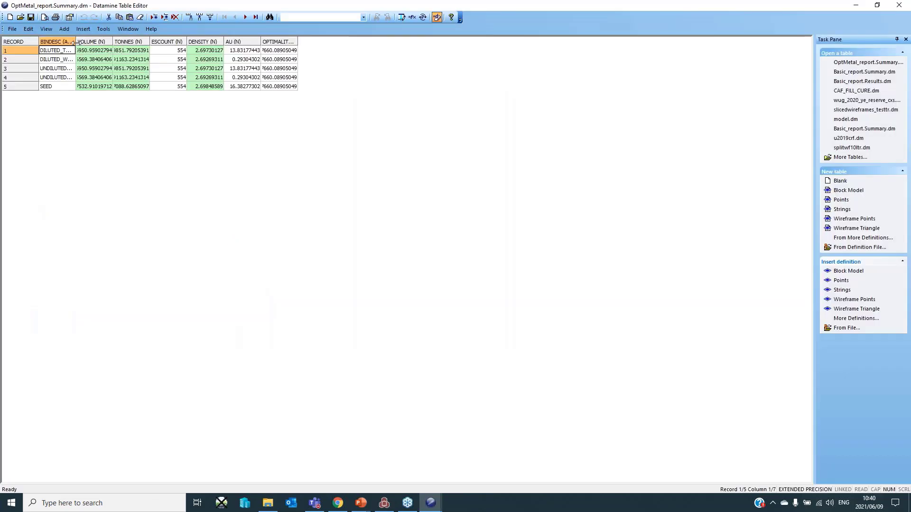
{"action": "left_click_drag", "start_coordinate": [75, 41], "coordinate": [109, 42]}
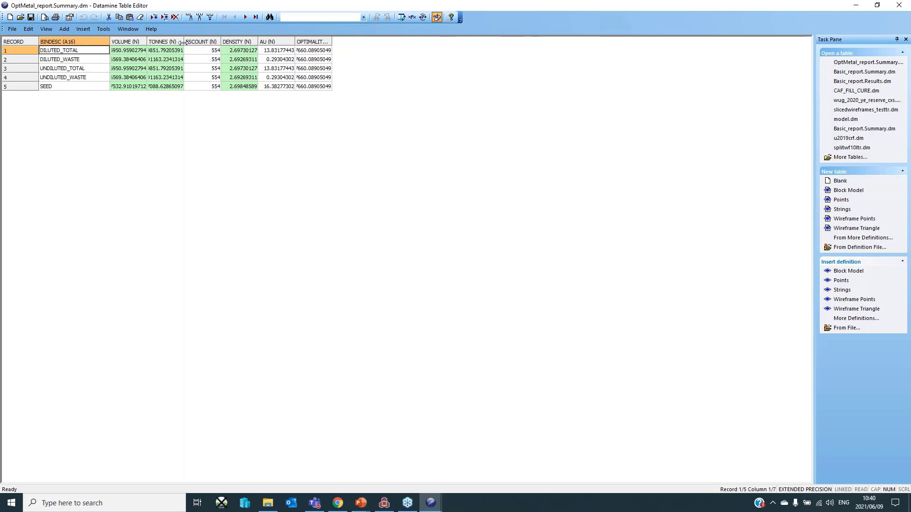
{"action": "left_click_drag", "start_coordinate": [183, 42], "coordinate": [204, 42]}
{"action": "left_click_drag", "start_coordinate": [149, 41], "coordinate": [172, 41]}
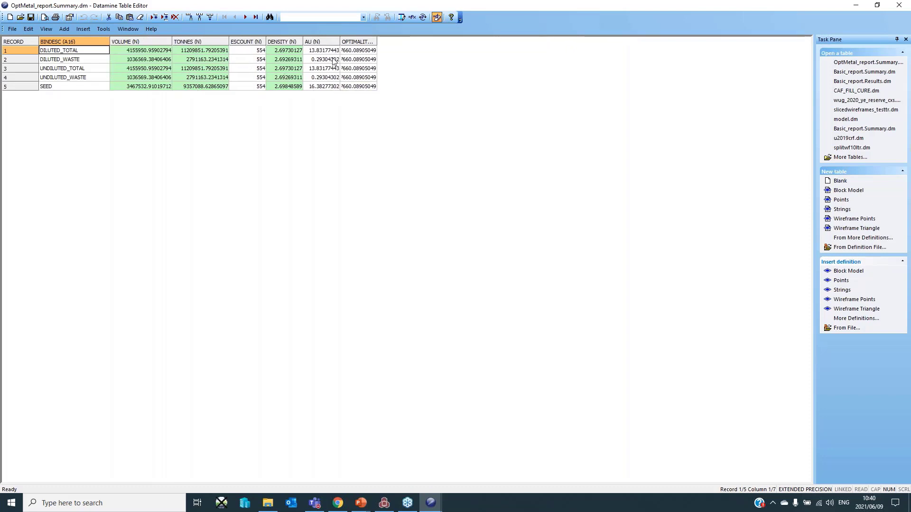
- Preview the Dilution summary report for comparison and return to the OptMetal summary table
{"action": "mouse_move", "coordinate": [431, 502]}
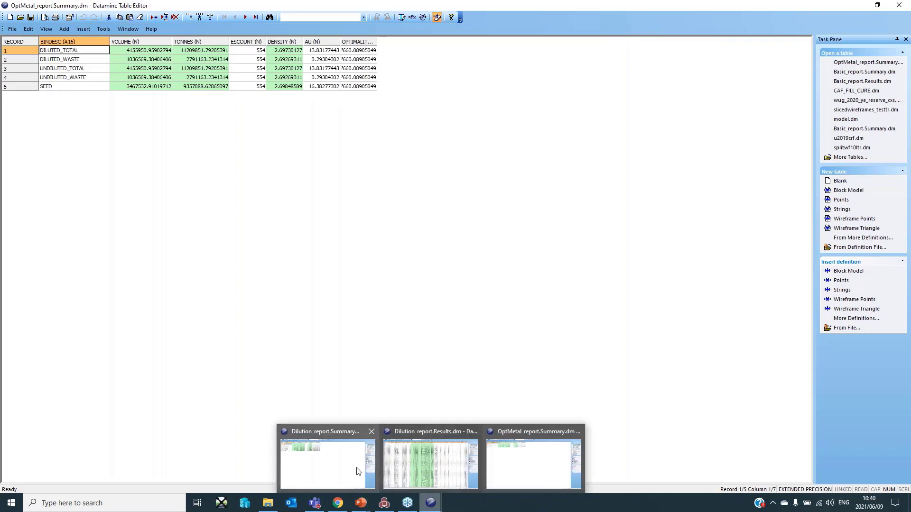
{"action": "mouse_move", "coordinate": [357, 470]}
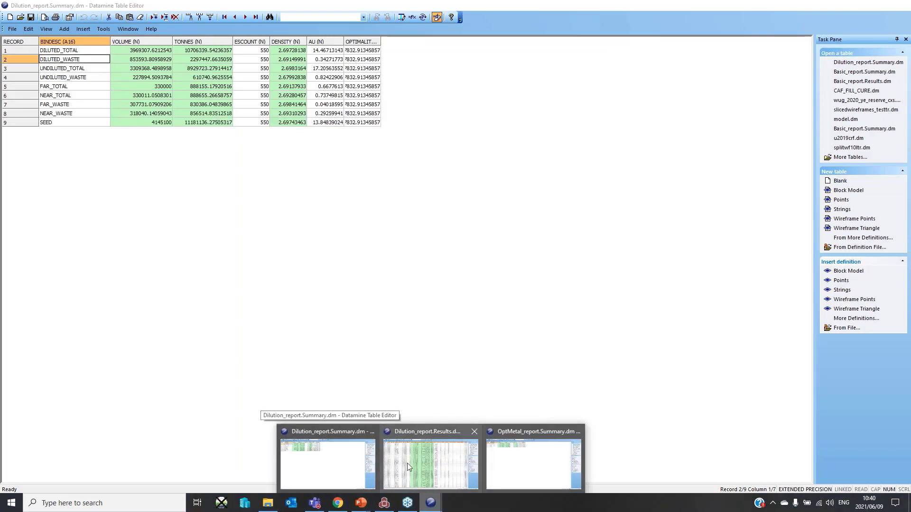
{"action": "left_click", "coordinate": [503, 465]}
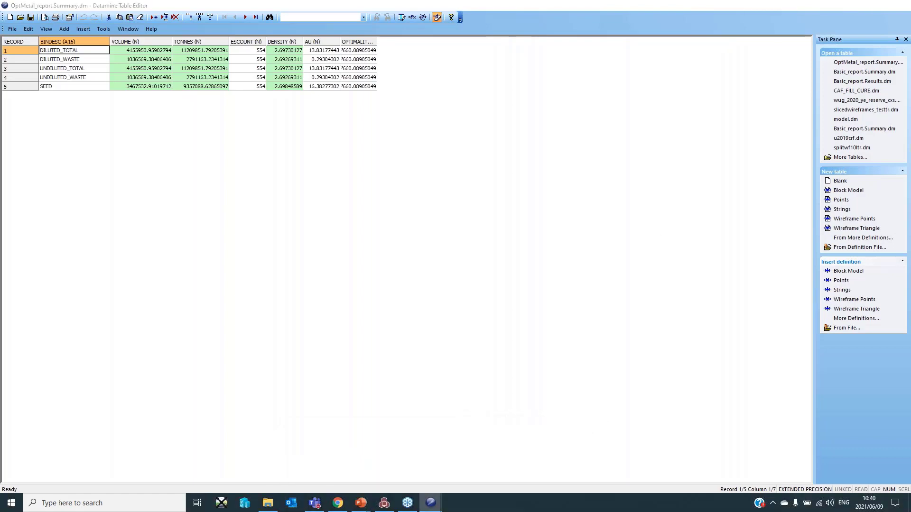
- Return to the 3D view in Studio UG, examine the whole OptMetal_stopestr stope layout and hide that wireframe
{"action": "left_click", "coordinate": [848, 6]}
{"action": "scroll", "coordinate": [294, 244], "scroll_direction": "down", "scroll_amount": 2}
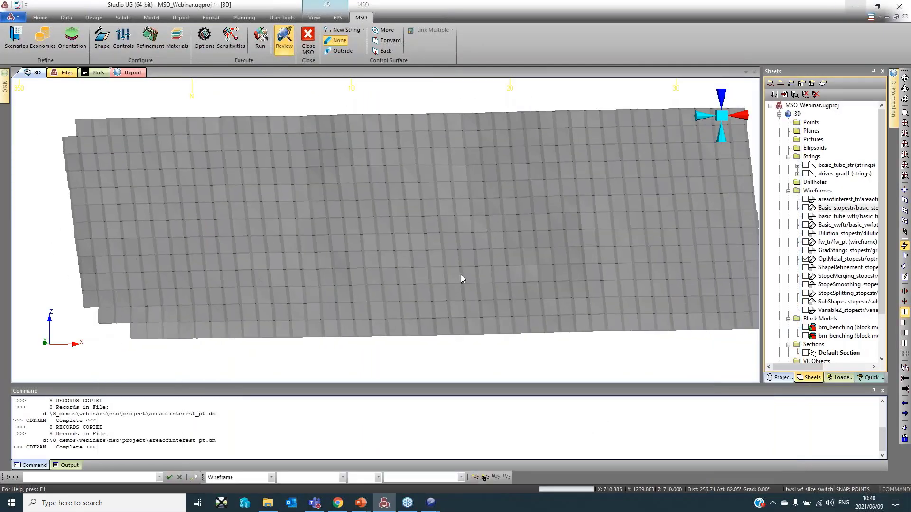
{"action": "mouse_move", "coordinate": [490, 268]}
{"action": "middle_mouse_down"}
{"action": "mouse_move", "coordinate": [456, 274]}
{"action": "mouse_move", "coordinate": [477, 269]}
{"action": "middle_mouse_up"}
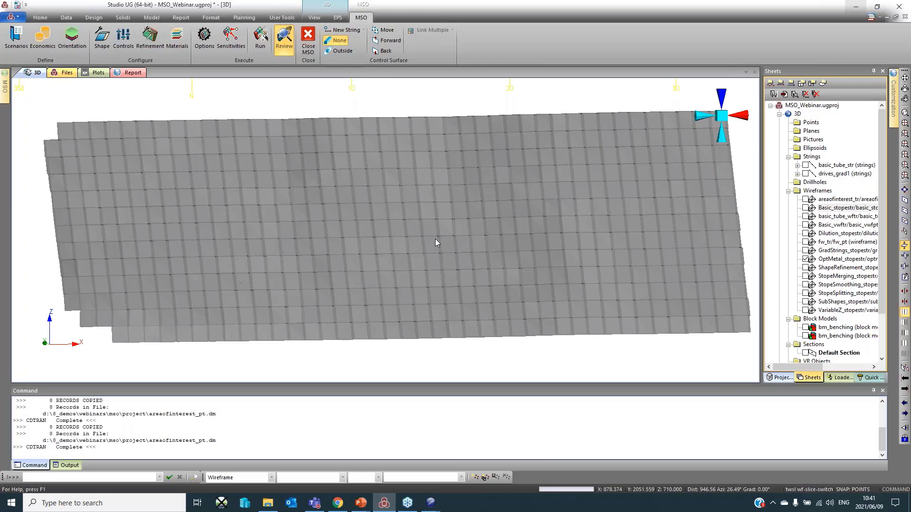
{"action": "left_click", "coordinate": [805, 259]}
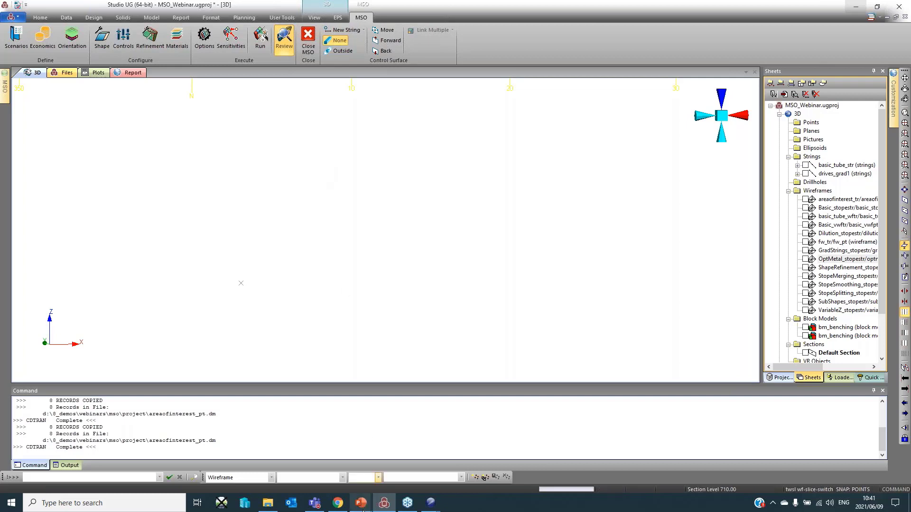
- Set the Command window to auto-hide and keep the MSO Shape settings docked open beside the 3D view
{"action": "mouse_move", "coordinate": [365, 509]}
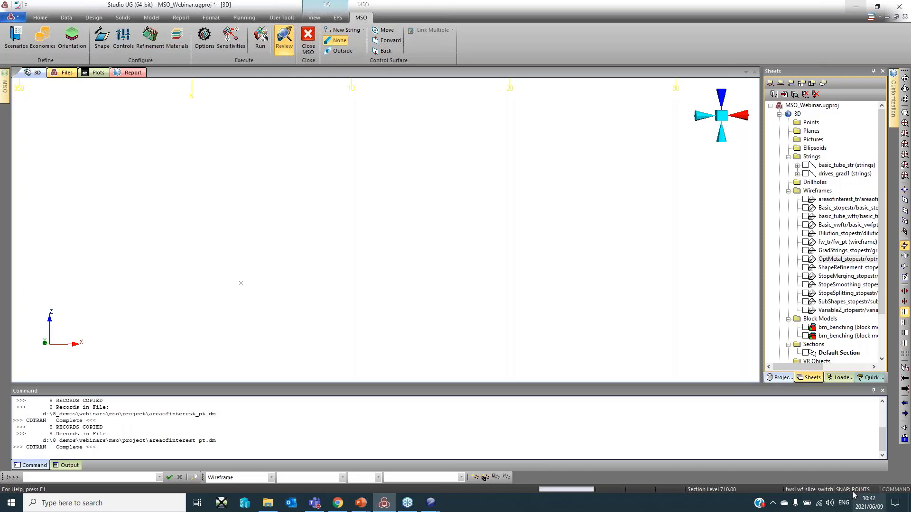
{"action": "left_click", "coordinate": [873, 392]}
{"action": "left_click", "coordinate": [873, 391]}
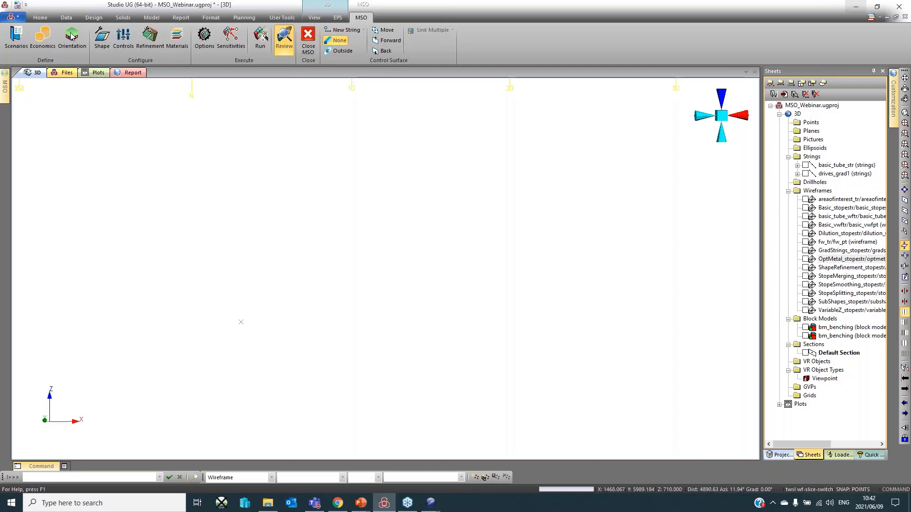
{"action": "left_click", "coordinate": [100, 49]}
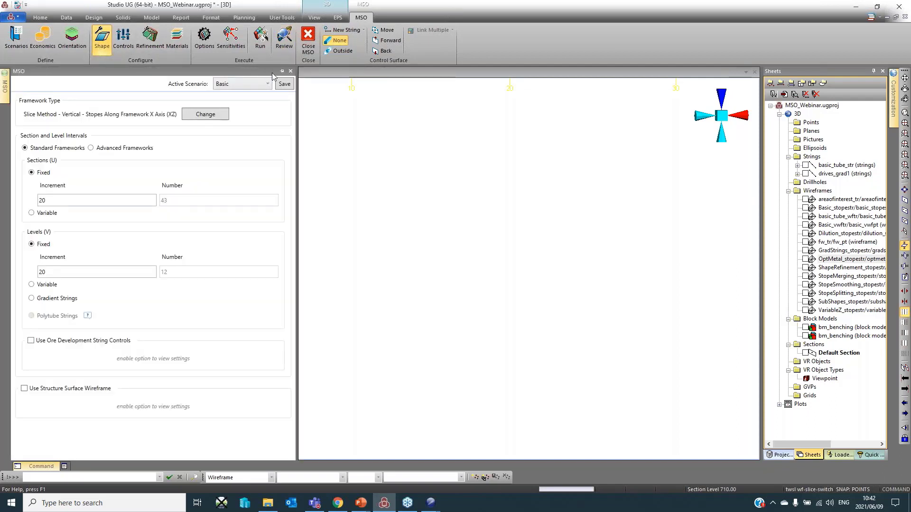
{"action": "left_click", "coordinate": [282, 71]}
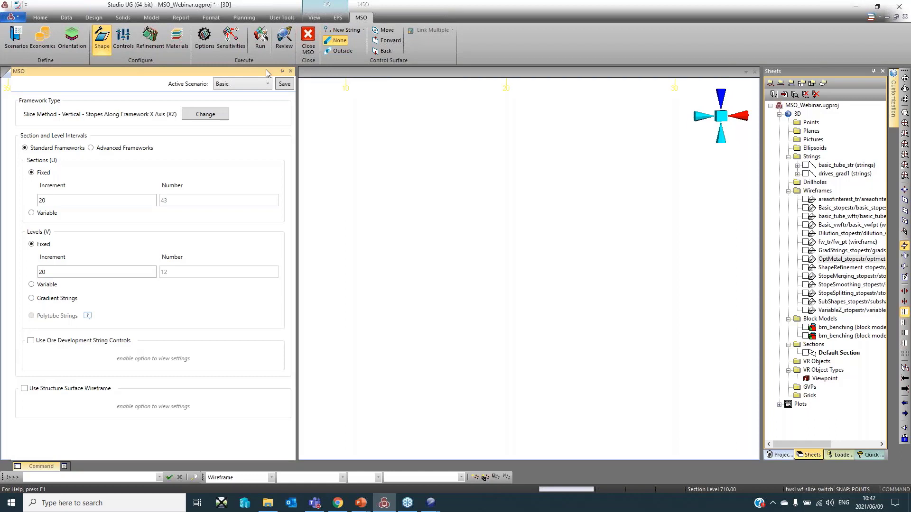
- Make VariableZ the active scenario and examine the coordinates and sizes in its variable levels table
{"action": "left_click", "coordinate": [235, 84]}
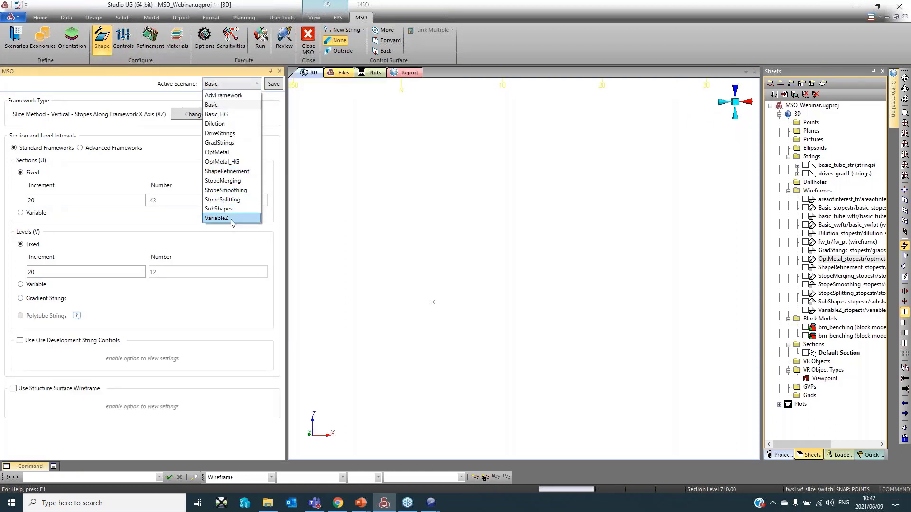
{"action": "left_click", "coordinate": [231, 219]}
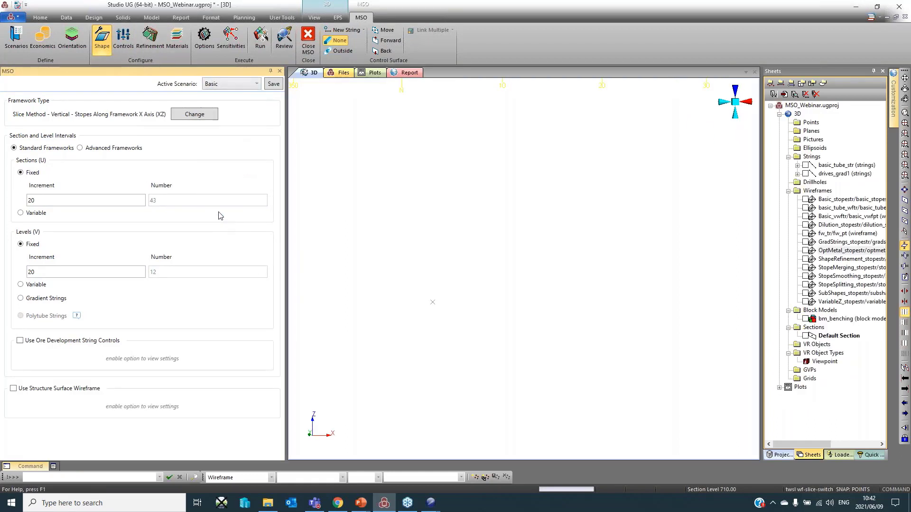
{"action": "left_click_drag", "start_coordinate": [278, 181], "coordinate": [276, 252]}
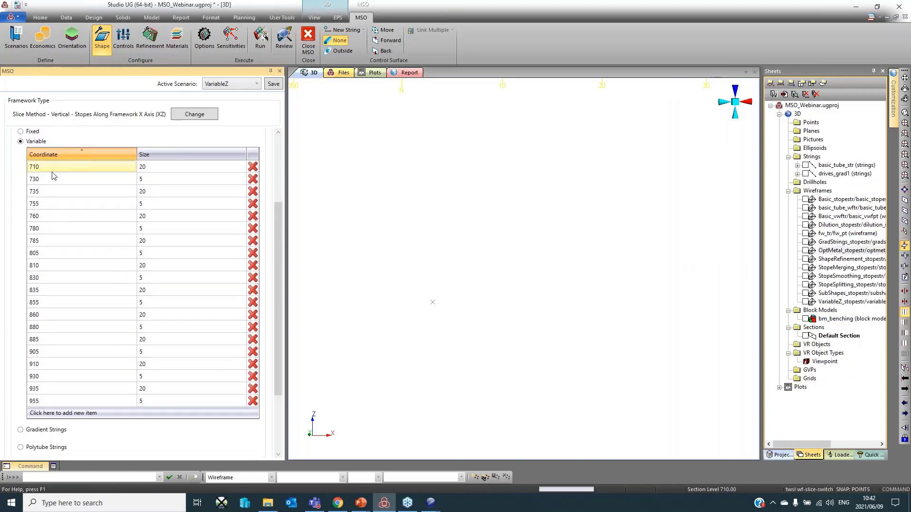
{"action": "left_click", "coordinate": [160, 170]}
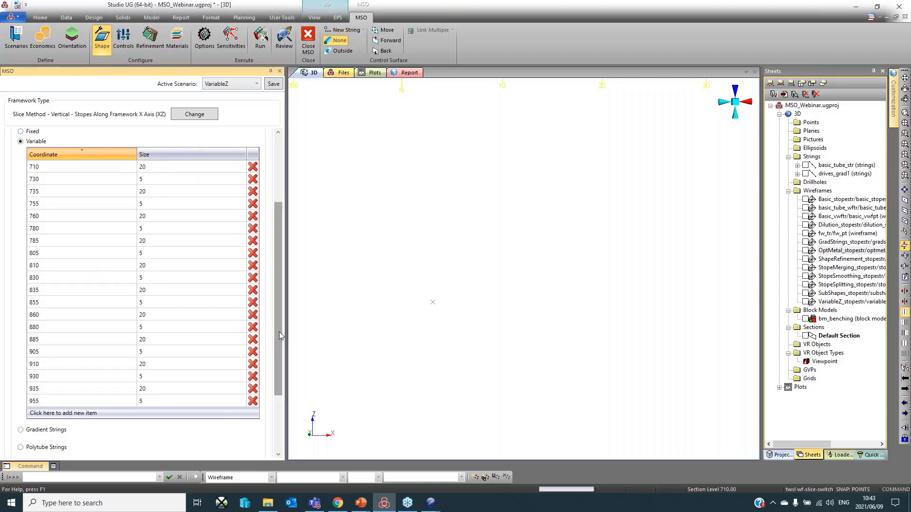
- Review the VariableZ scenario's cut-off and optimization settings, then its output wireframe, report and dip and strike settings
{"action": "left_click_drag", "start_coordinate": [279, 332], "coordinate": [281, 313]}
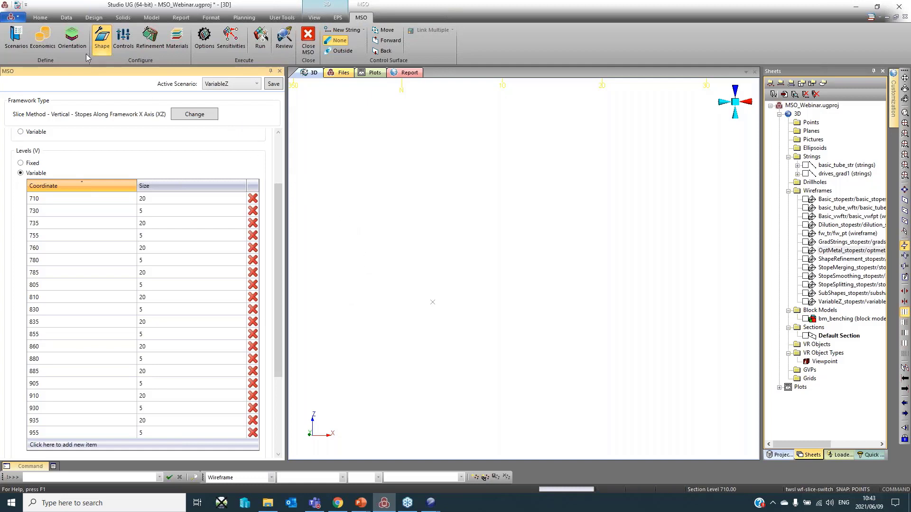
{"action": "left_click", "coordinate": [42, 40]}
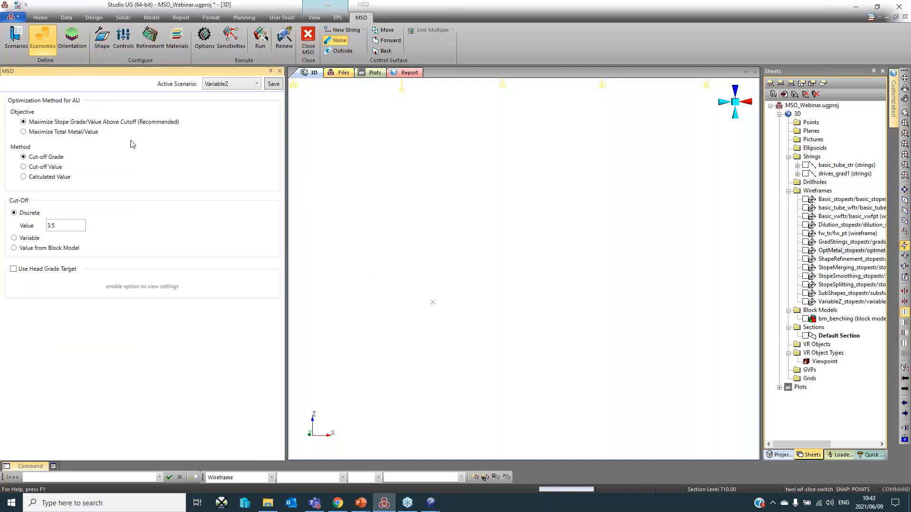
{"action": "left_click", "coordinate": [16, 43]}
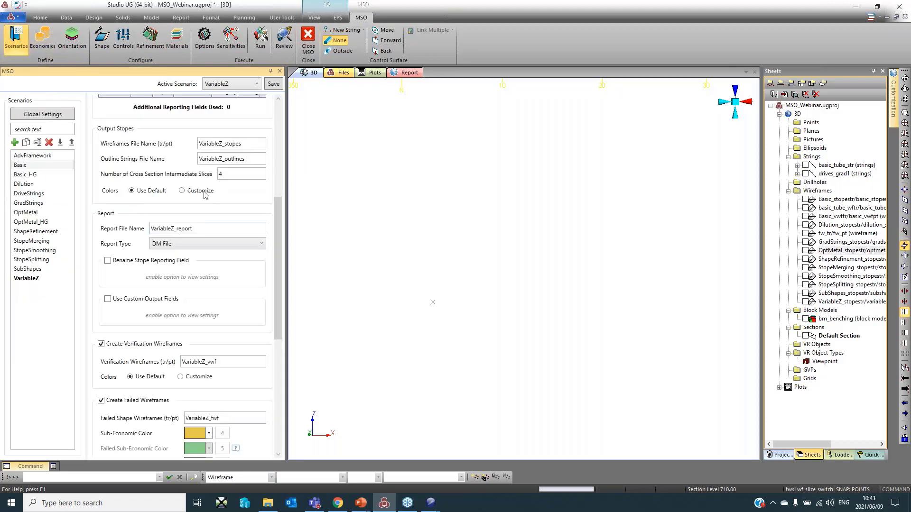
{"action": "scroll", "coordinate": [205, 196], "scroll_direction": "down", "scroll_amount": 2}
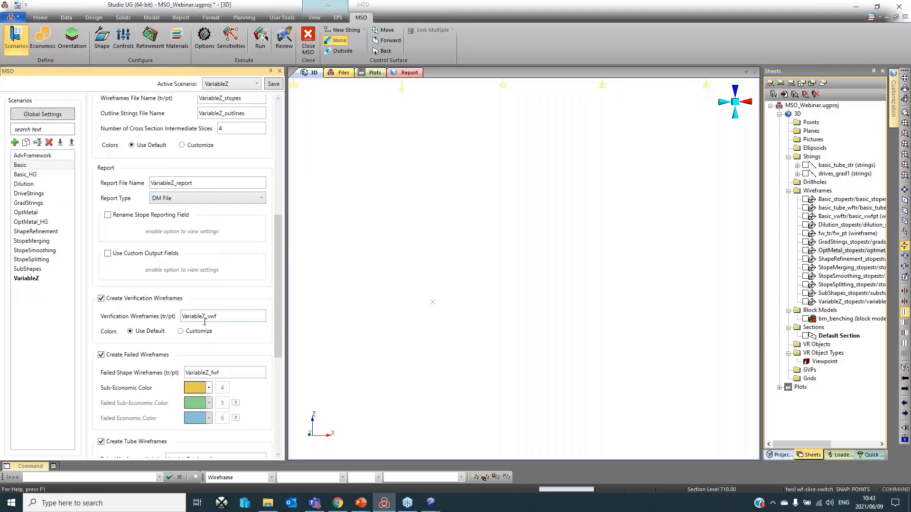
{"action": "scroll", "coordinate": [204, 322], "scroll_direction": "up", "scroll_amount": 6}
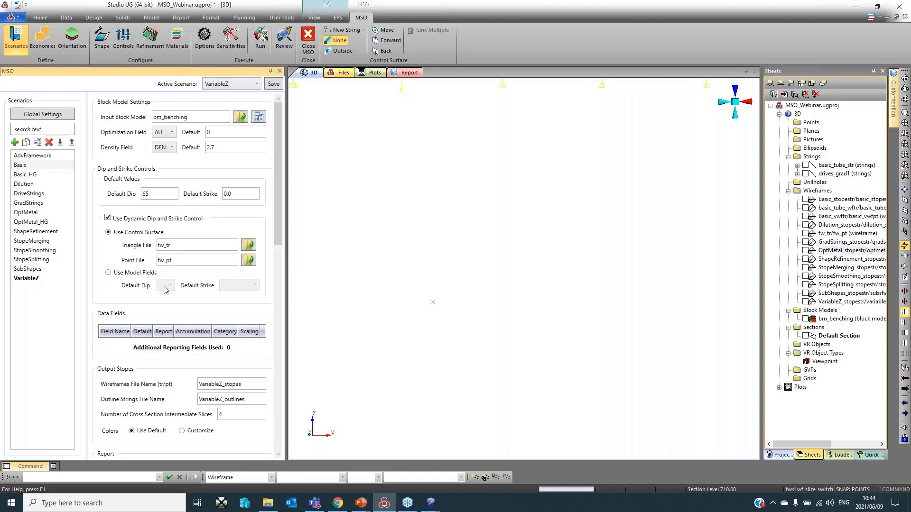
- Try model fields for the dynamic dip and strike control, then restore the control surface with fw_tr as the triangle file
{"action": "left_click", "coordinate": [135, 275]}
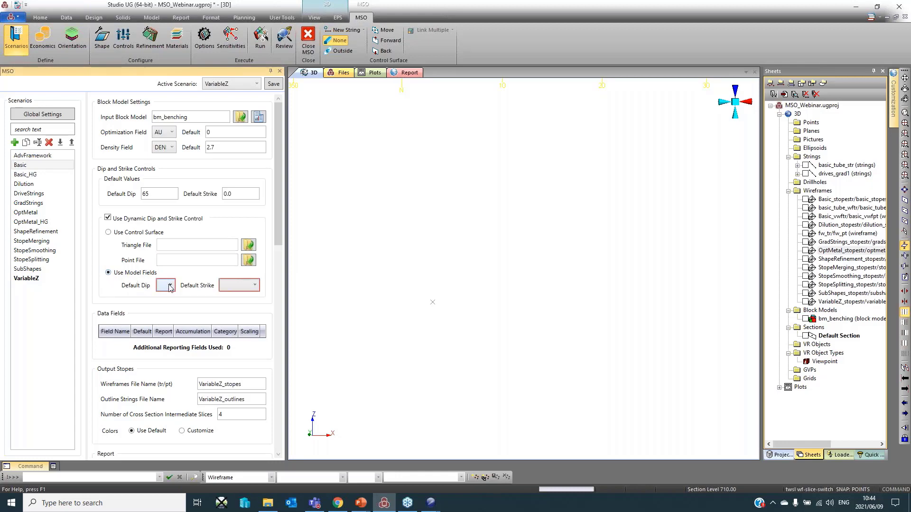
{"action": "left_click", "coordinate": [170, 287]}
{"action": "left_click", "coordinate": [129, 232]}
{"action": "left_click", "coordinate": [132, 235]}
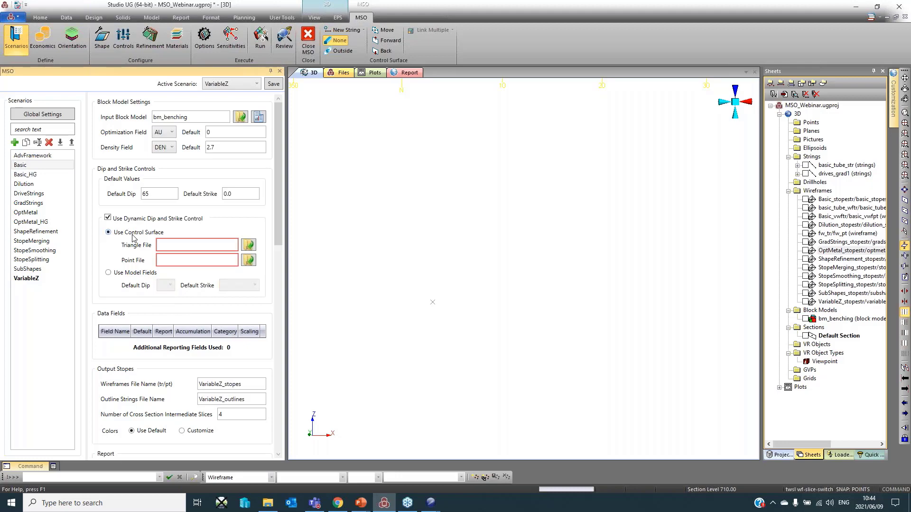
{"action": "left_click", "coordinate": [251, 246]}
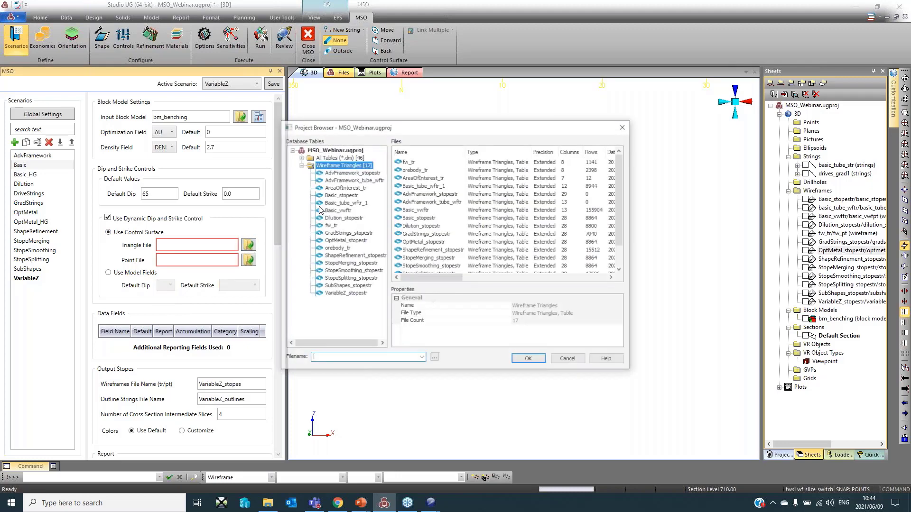
{"action": "left_click", "coordinate": [408, 162]}
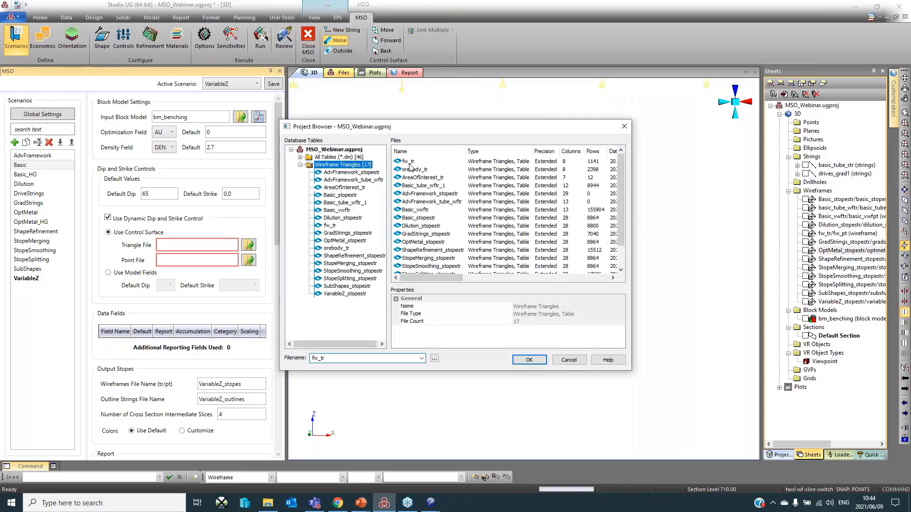
{"action": "left_click", "coordinate": [530, 360]}
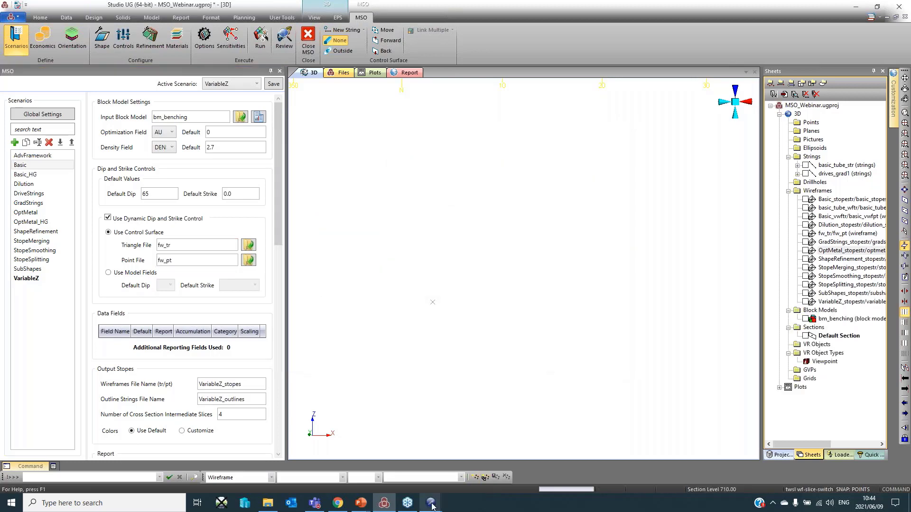
- Switch to the Datamine Table Editor and examine the XCENTRE, YCENTRE and ZCENTRE values per stope in Dilution_report.Results.dm
{"action": "mouse_move", "coordinate": [433, 507]}
{"action": "left_click", "coordinate": [453, 476]}
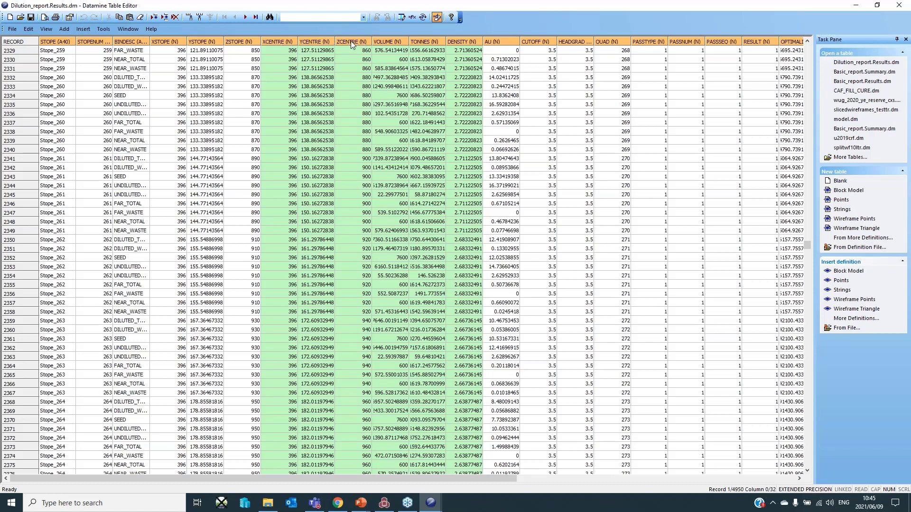
{"action": "left_click", "coordinate": [284, 59]}
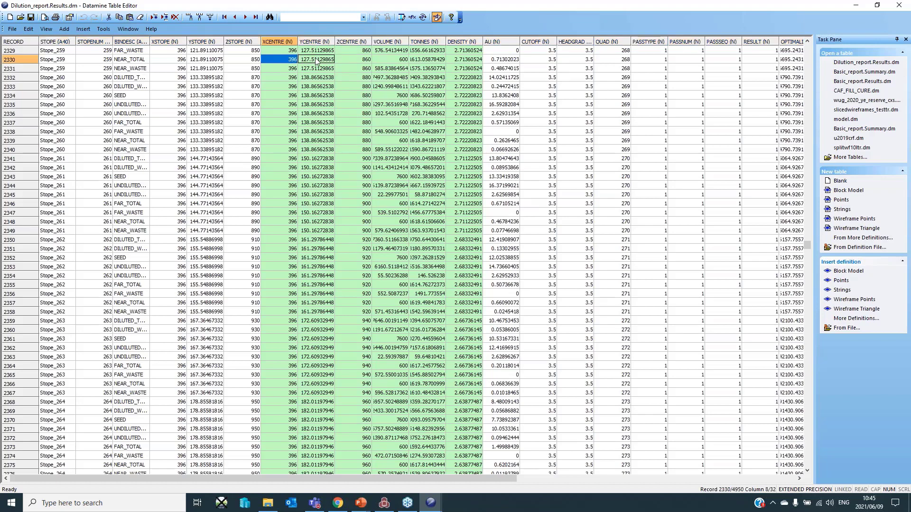
{"action": "left_click", "coordinate": [353, 59]}
{"action": "scroll", "coordinate": [352, 149], "scroll_direction": "down", "scroll_amount": 1}
{"action": "scroll", "coordinate": [352, 149], "scroll_direction": "down", "scroll_amount": 5}
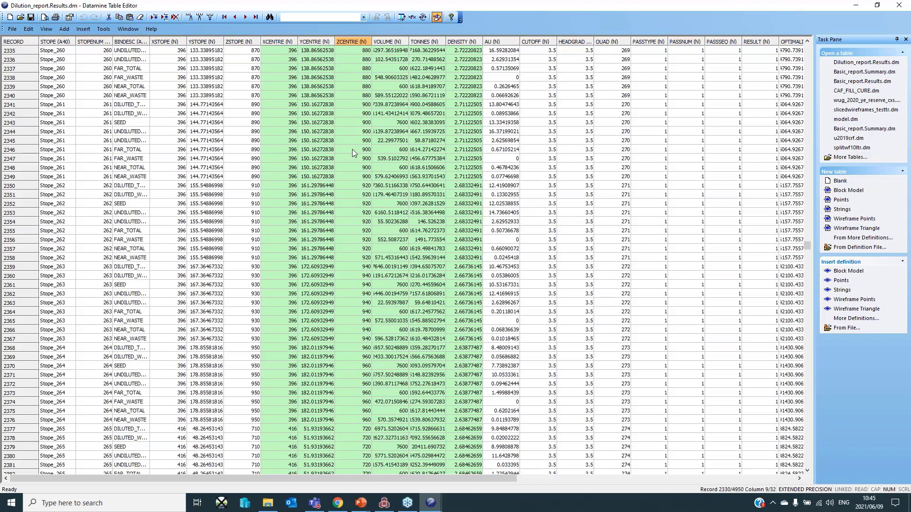
{"action": "scroll", "coordinate": [353, 155], "scroll_direction": "up", "scroll_amount": 5}
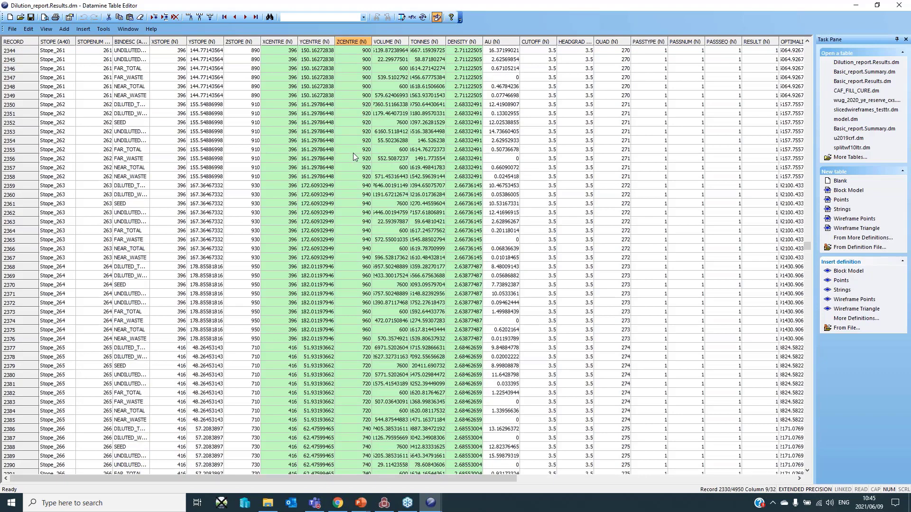
{"action": "scroll", "coordinate": [346, 135], "scroll_direction": "up", "scroll_amount": 5}
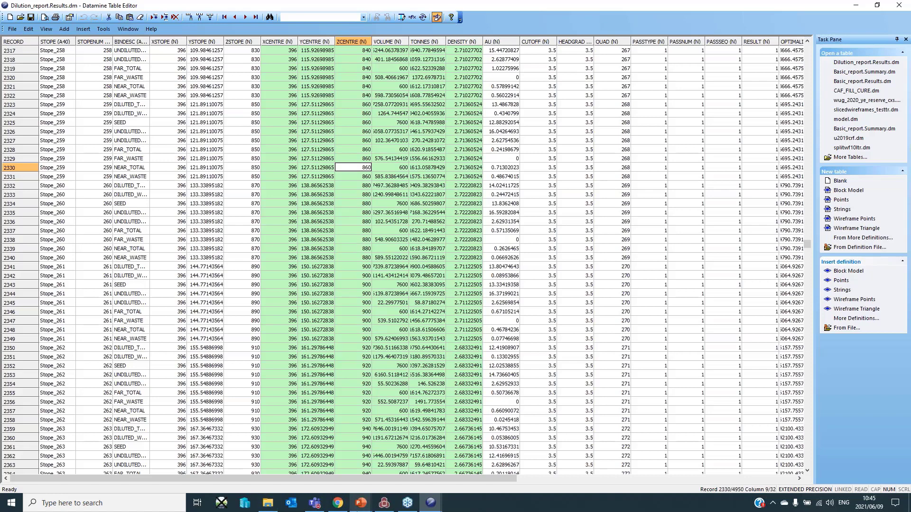
- Switch to the PowerPoint slide show and advance to the Output Options – Tube Wireframes and Strings slide
{"action": "mouse_move", "coordinate": [361, 503]}
{"action": "left_click", "coordinate": [332, 457]}
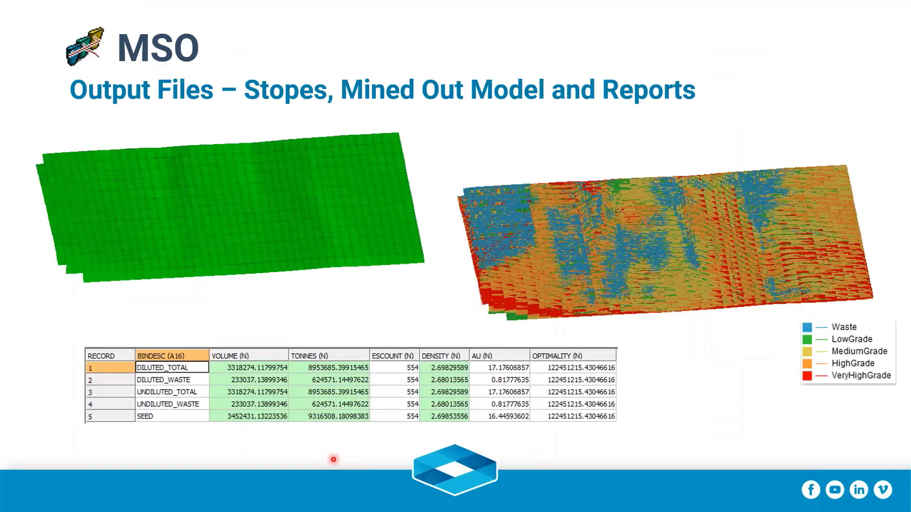
{"action": "key", "text": "Right"}
{"action": "key", "text": "Right"}
{"action": "key", "text": "Right"}
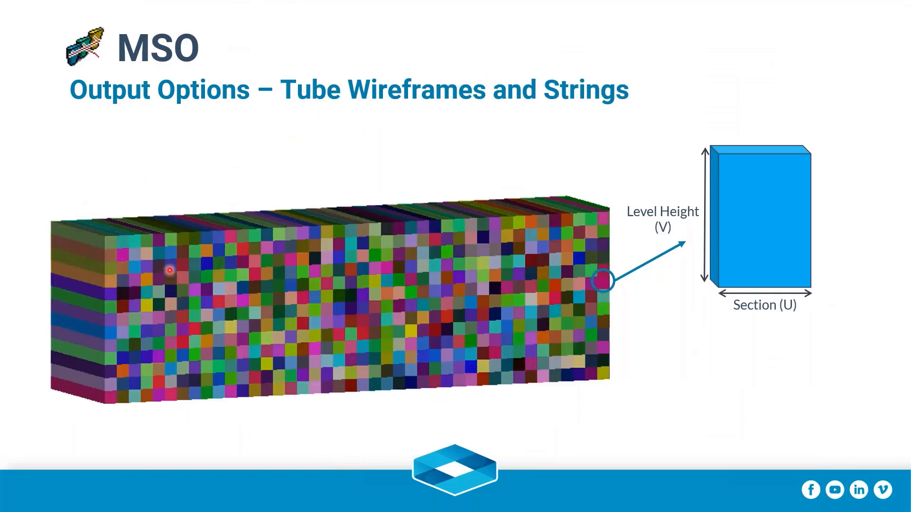
{"action": "key", "text": "Right"}
{"action": "key", "text": "Left"}
- Return to Studio UG and examine the section and level intervals in the VariableZ shape settings
{"action": "key", "text": "alt+Tab"}
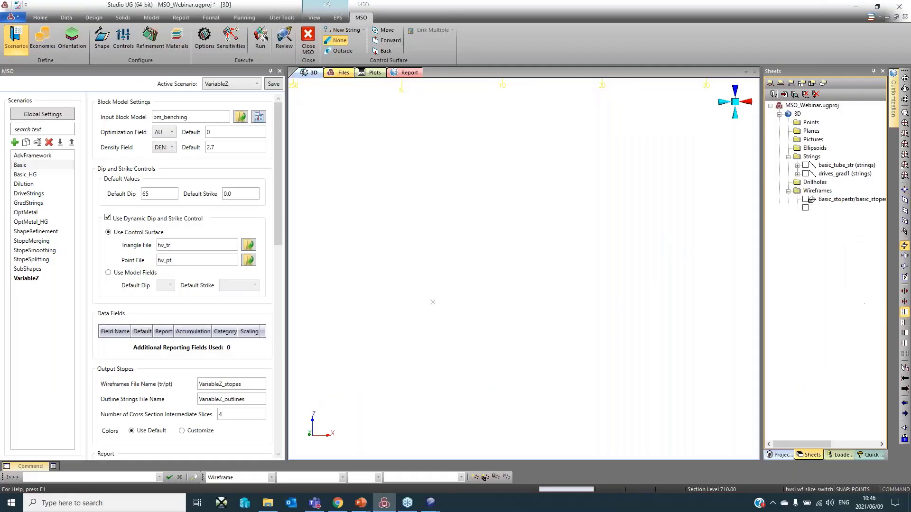
{"action": "left_click", "coordinate": [101, 47]}
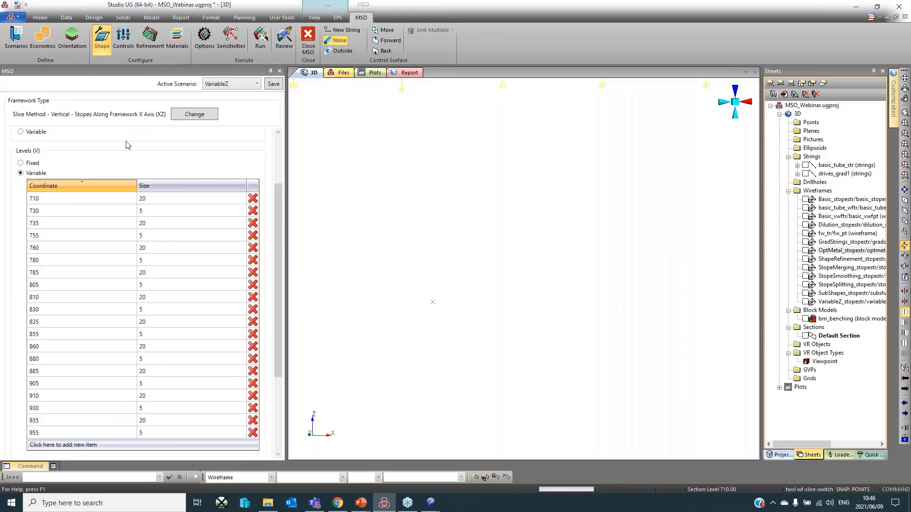
{"action": "scroll", "coordinate": [156, 283], "scroll_direction": "down", "scroll_amount": 2}
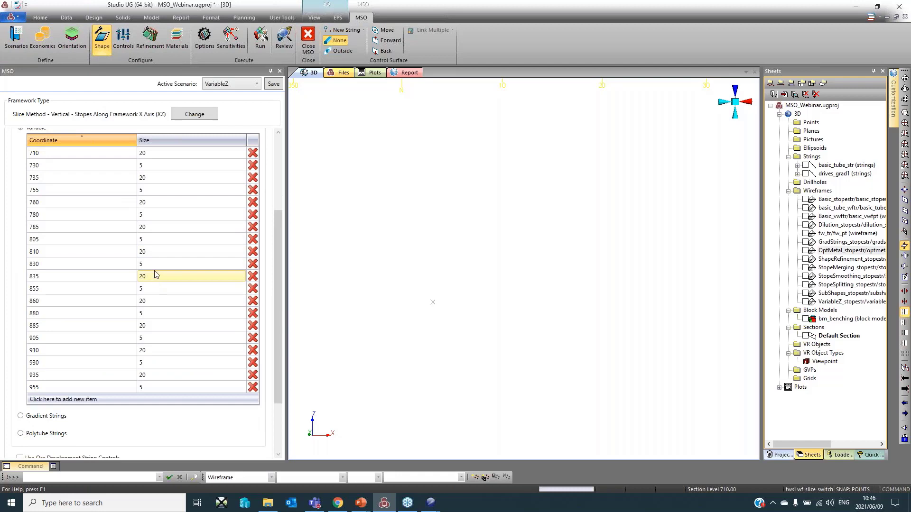
{"action": "scroll", "coordinate": [175, 266], "scroll_direction": "up", "scroll_amount": 2}
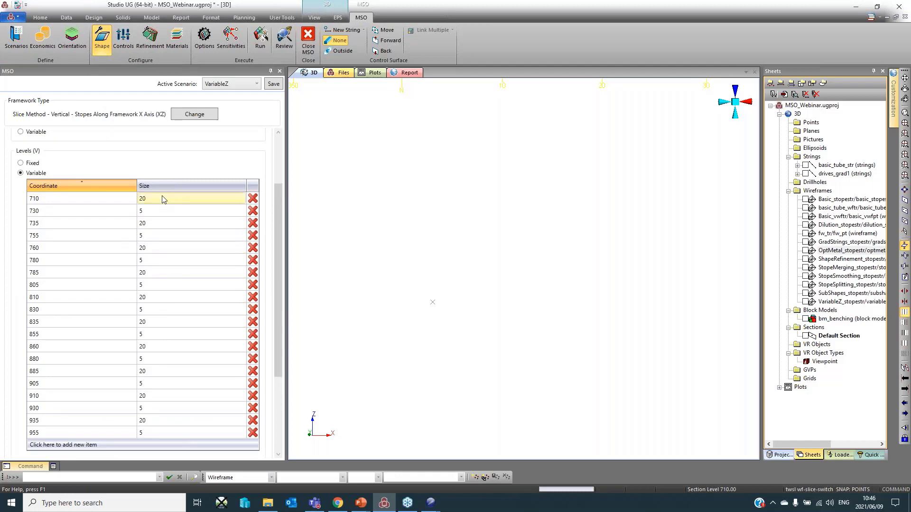
{"action": "scroll", "coordinate": [122, 187], "scroll_direction": "up", "scroll_amount": 1}
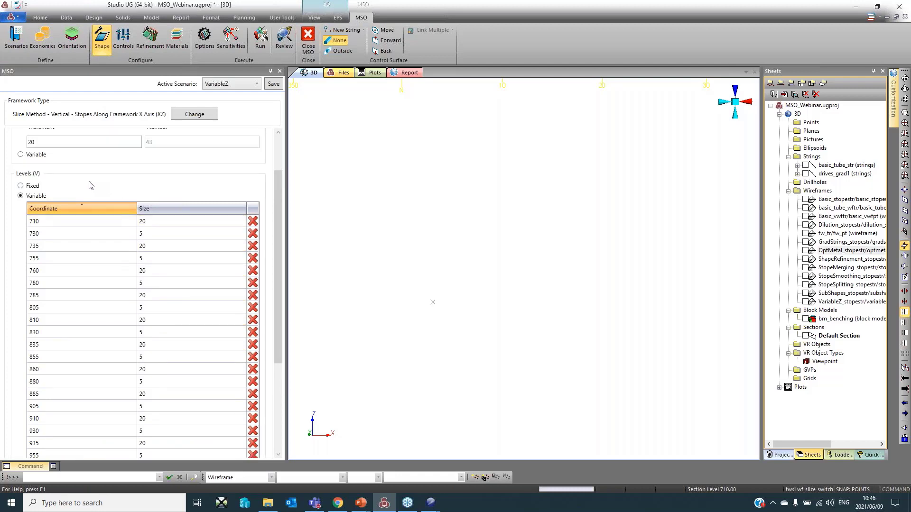
{"action": "scroll", "coordinate": [90, 185], "scroll_direction": "up", "scroll_amount": 1}
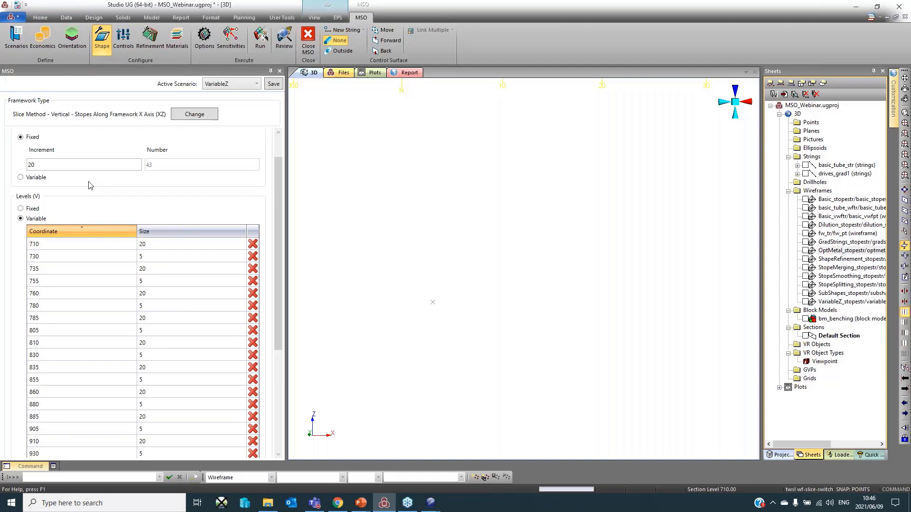
- Switch Sections (U) to Variable and Levels (V) to Gradient Strings in the VariableZ shape settings
{"action": "left_click", "coordinate": [43, 177]}
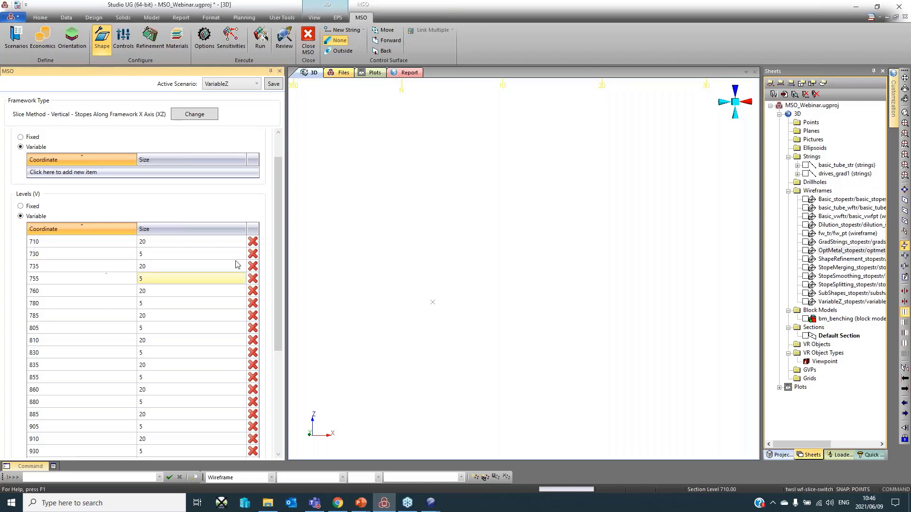
{"action": "scroll", "coordinate": [214, 176], "scroll_direction": "up", "scroll_amount": 1}
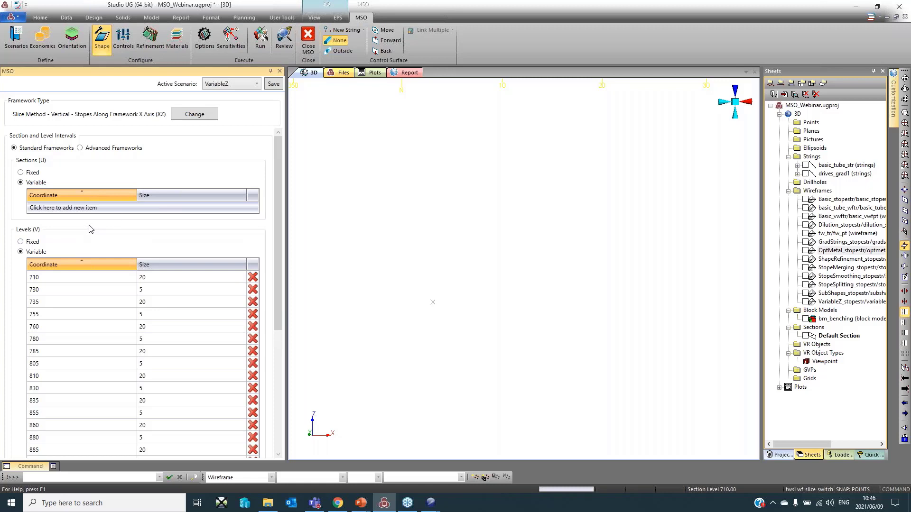
{"action": "scroll", "coordinate": [161, 233], "scroll_direction": "down", "scroll_amount": 2}
{"action": "scroll", "coordinate": [162, 232], "scroll_direction": "down", "scroll_amount": 4}
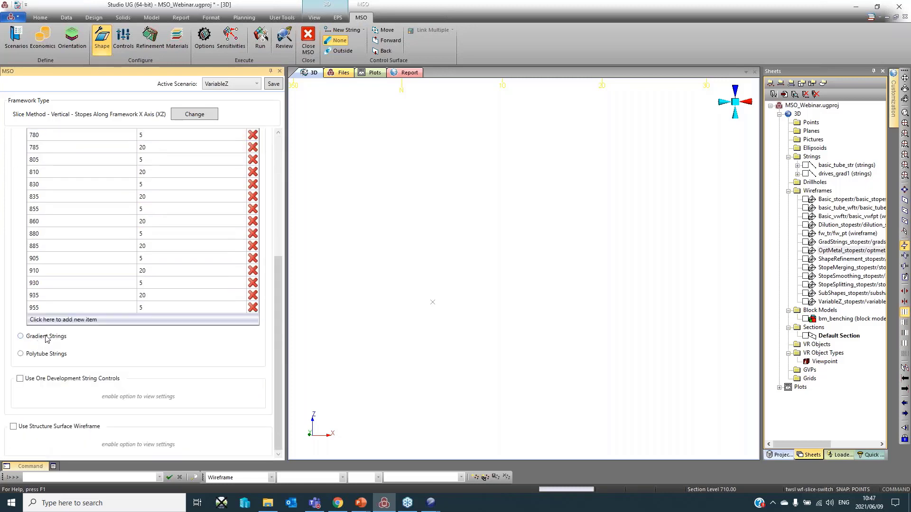
{"action": "left_click", "coordinate": [46, 337]}
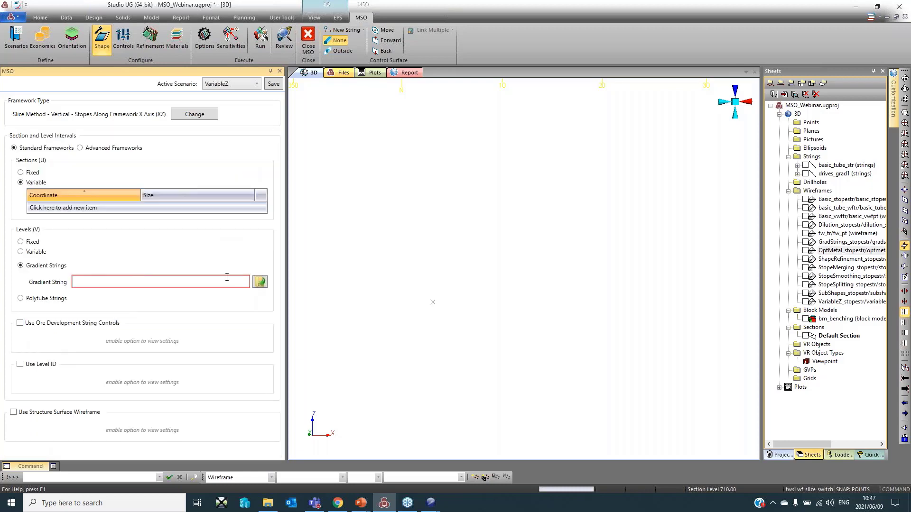
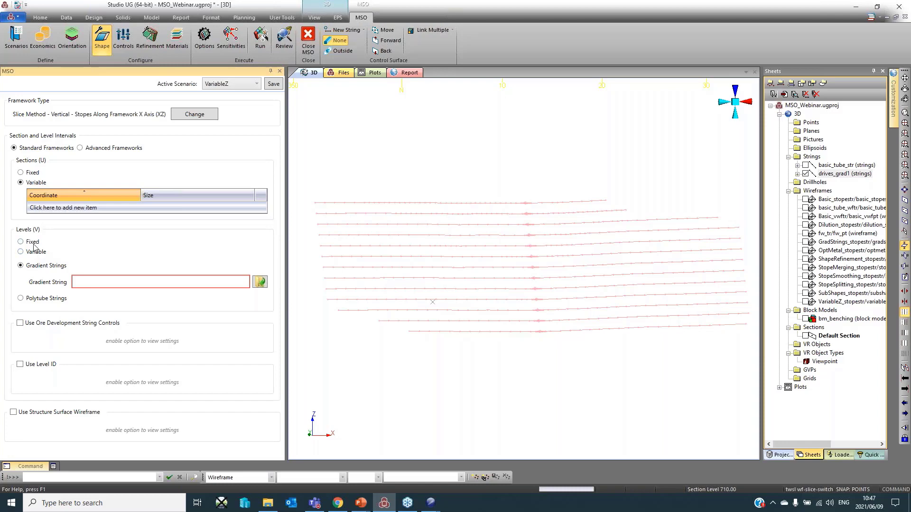
- Set both Levels (V) and Sections (U) to Fixed intervals in the VariableZ shape settings
{"action": "left_click", "coordinate": [33, 245]}
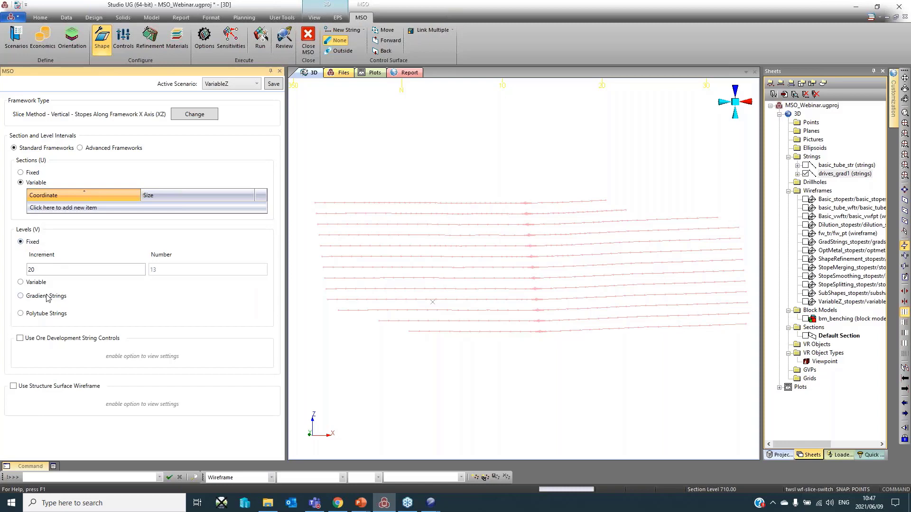
{"action": "left_click", "coordinate": [33, 176]}
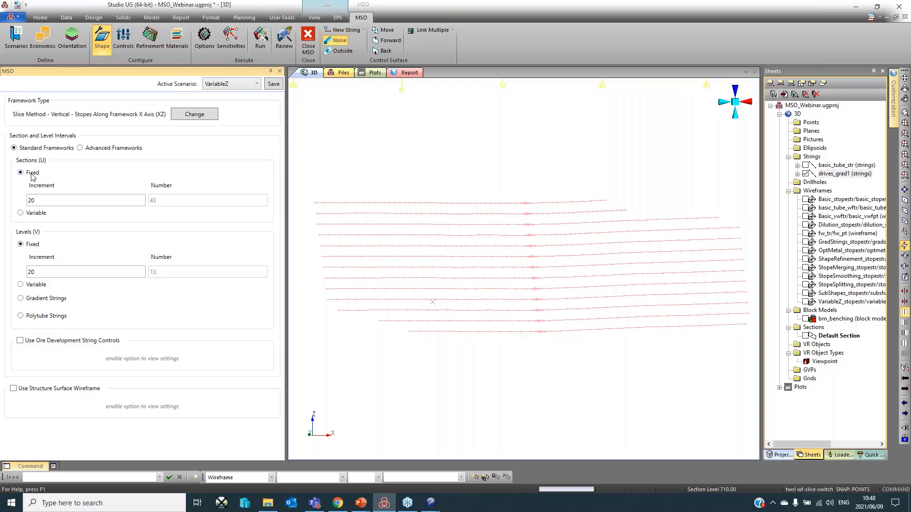
- Switch back to the PowerPoint slide show and advance to the closing Thank you slide
{"action": "left_click", "coordinate": [366, 503]}
{"action": "left_click", "coordinate": [345, 453]}
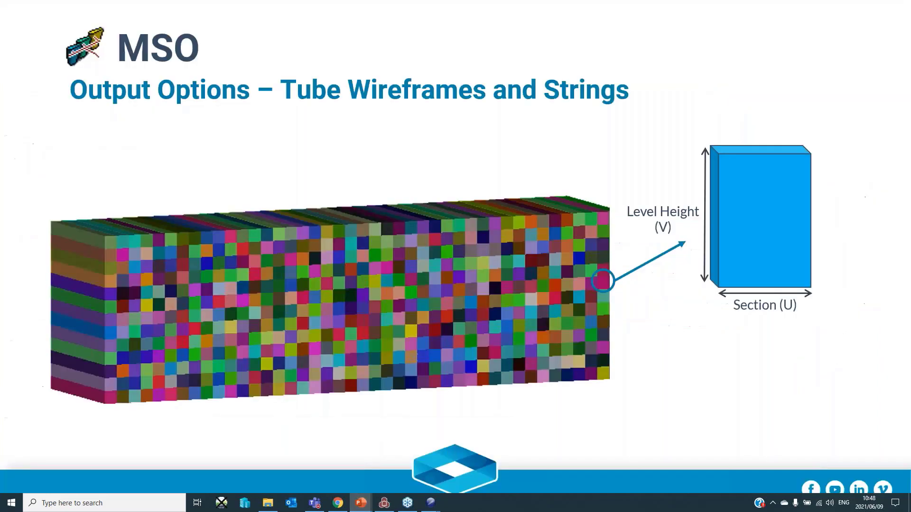
{"action": "left_click", "coordinate": [345, 451]}
{"action": "left_click", "coordinate": [345, 452]}
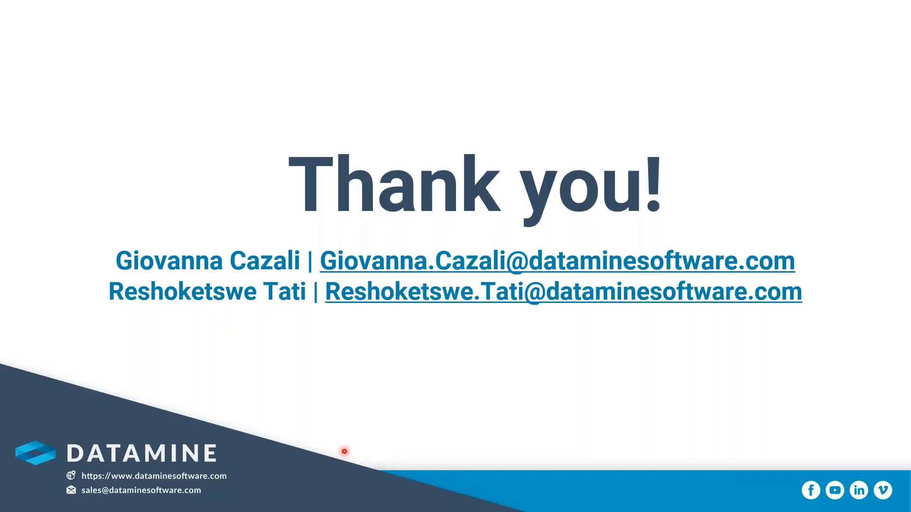